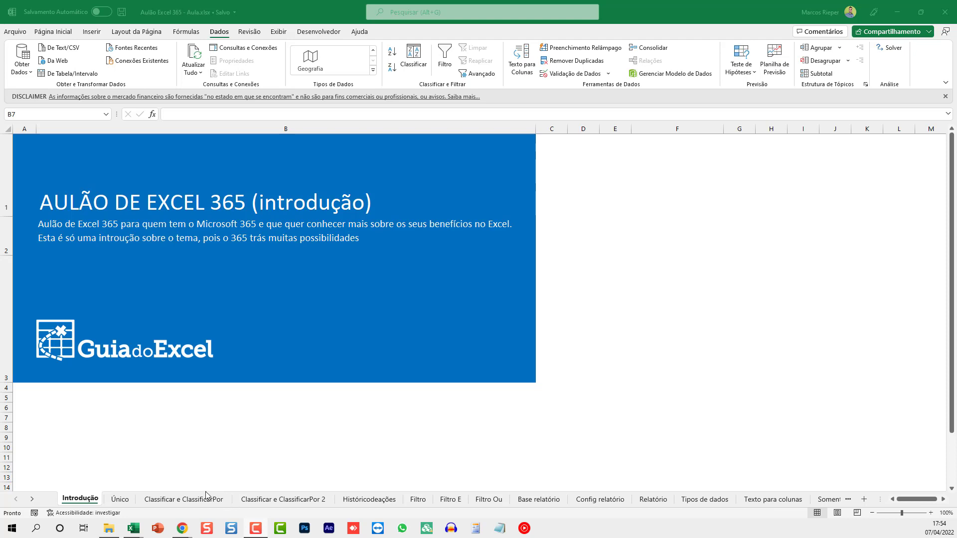
Open the Único worksheet.
click(120, 499)
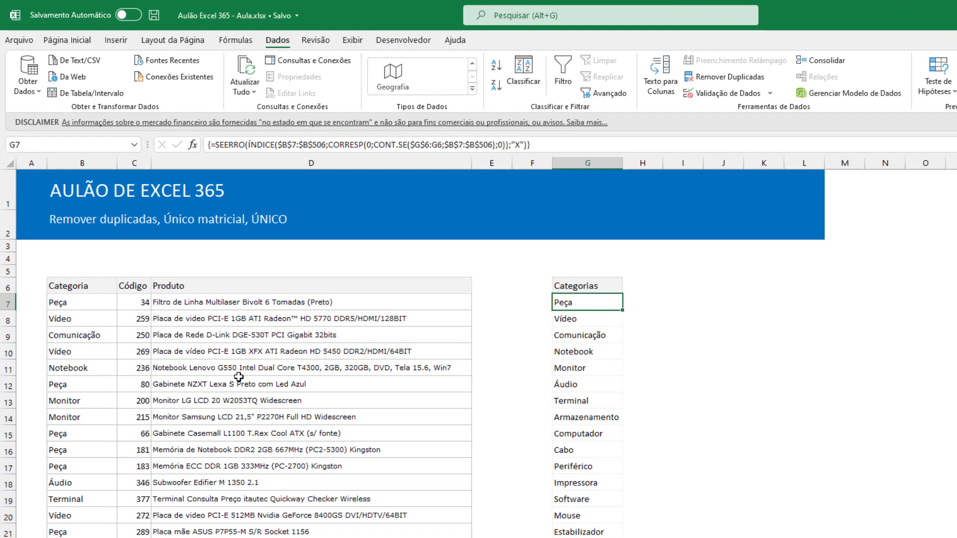
click(238, 379)
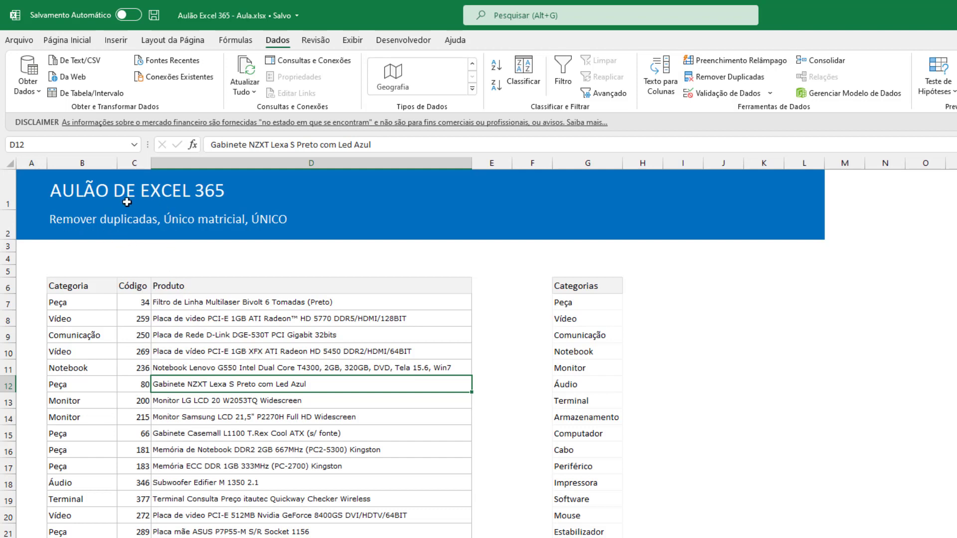
Copy the Categoria values from B7:B506 and paste them as values starting in K7.
click(80, 303)
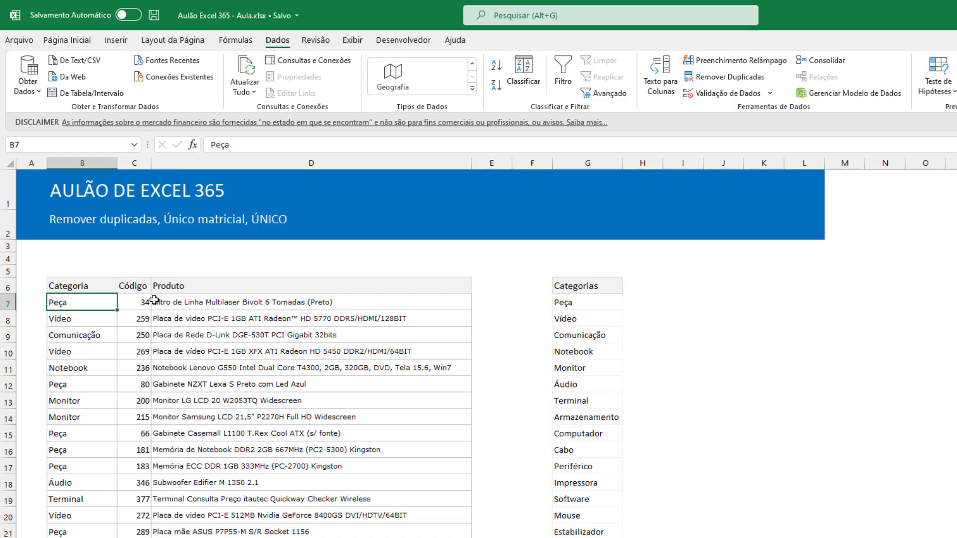
key(ctrl+shift+Down)
key(ctrl+c)
scroll(155, 300, up, 18)
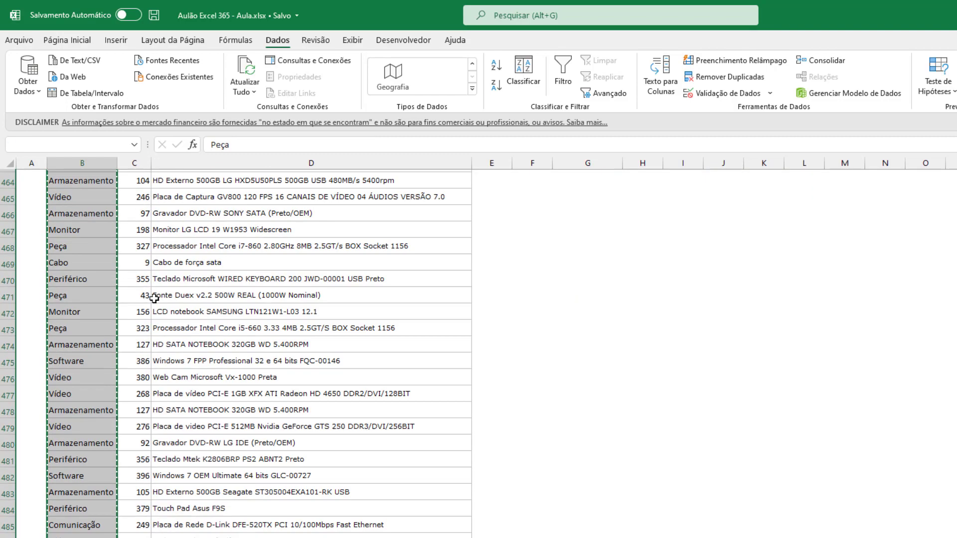
key(Up)
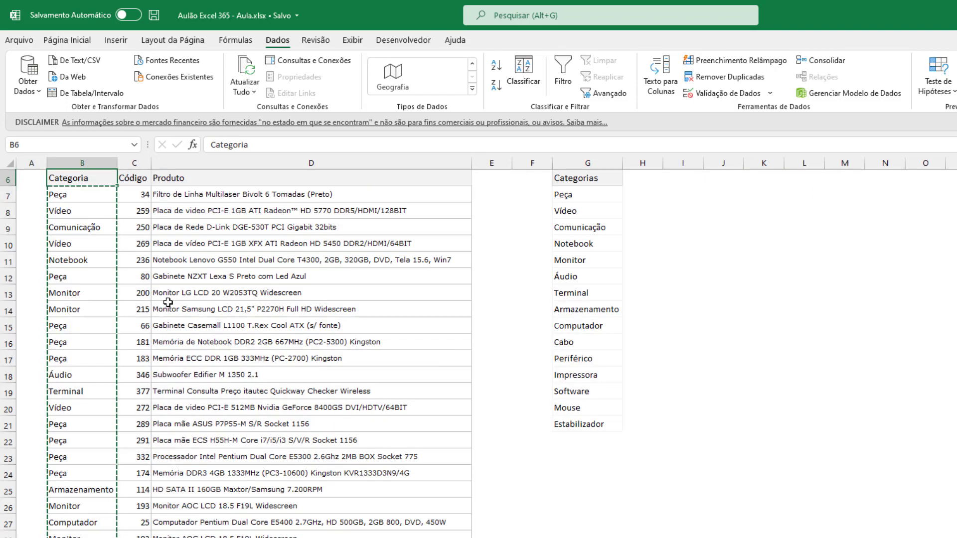
scroll(167, 303, up, 2)
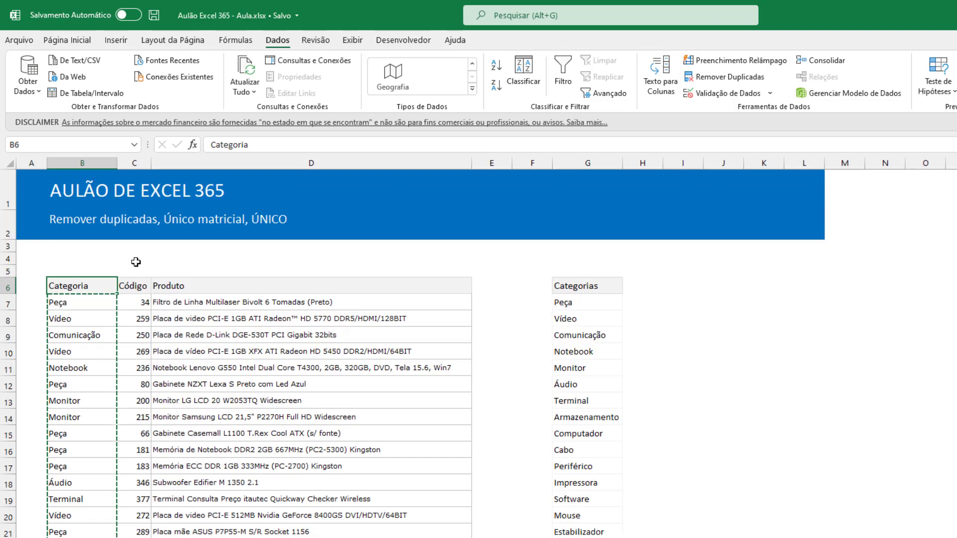
right_click(744, 299)
click(796, 293)
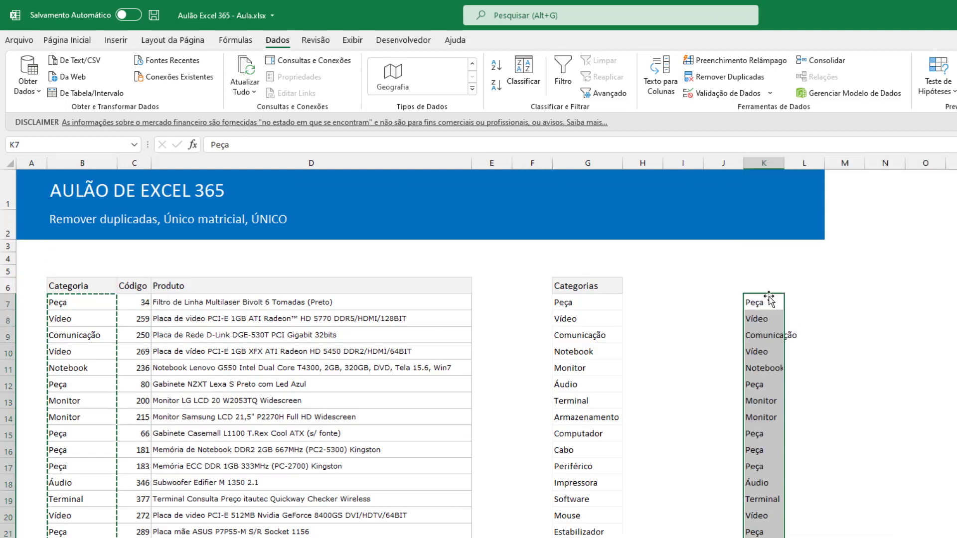
key(Escape)
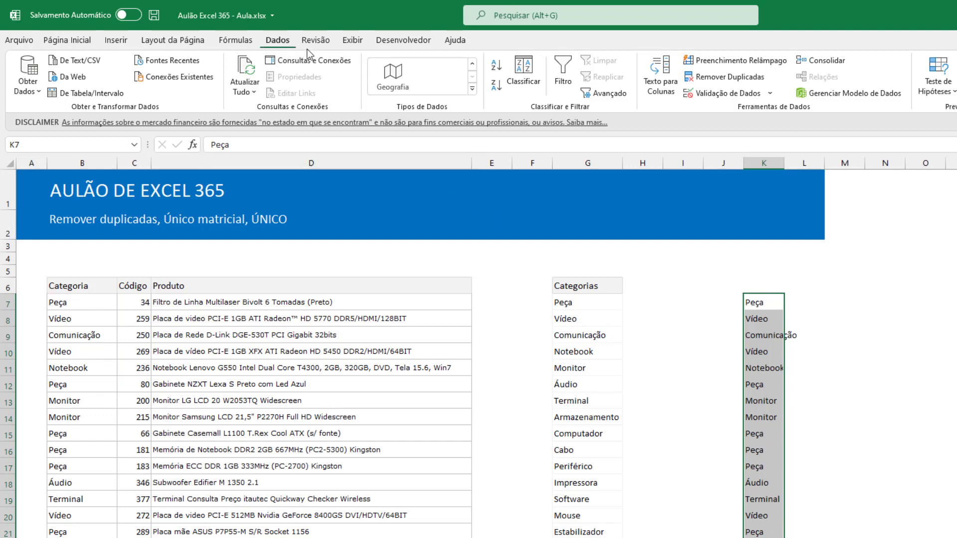
Remove the duplicate categories from the pasted list in column K, with no header row.
click(736, 77)
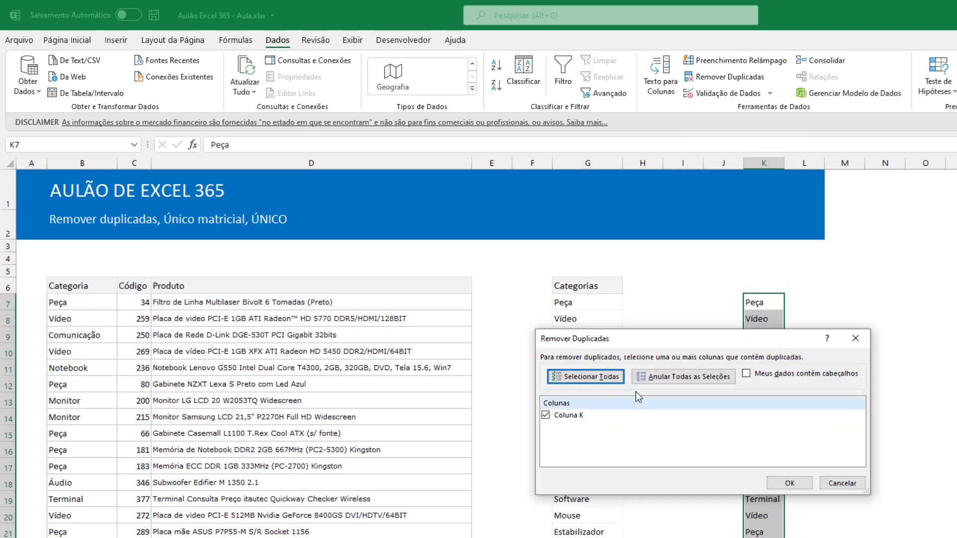
click(776, 484)
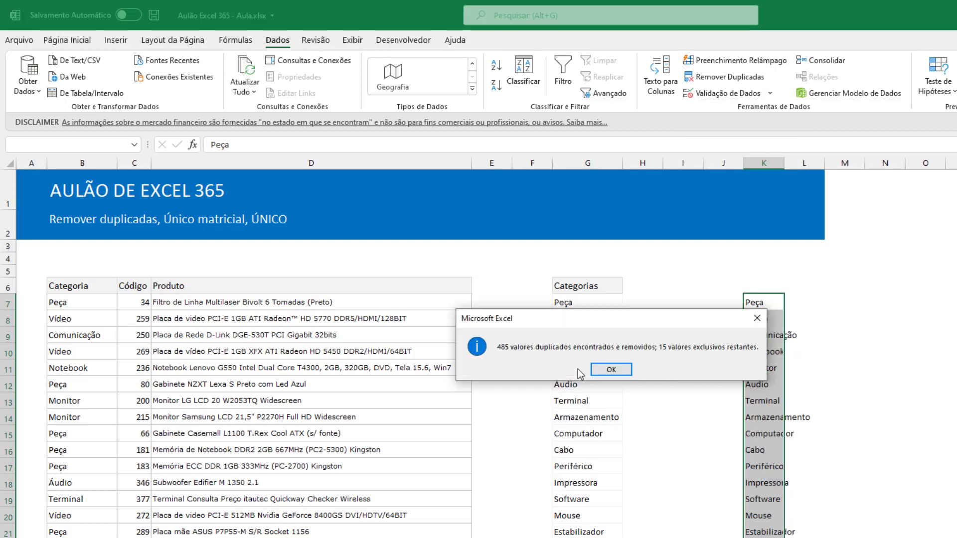
click(600, 375)
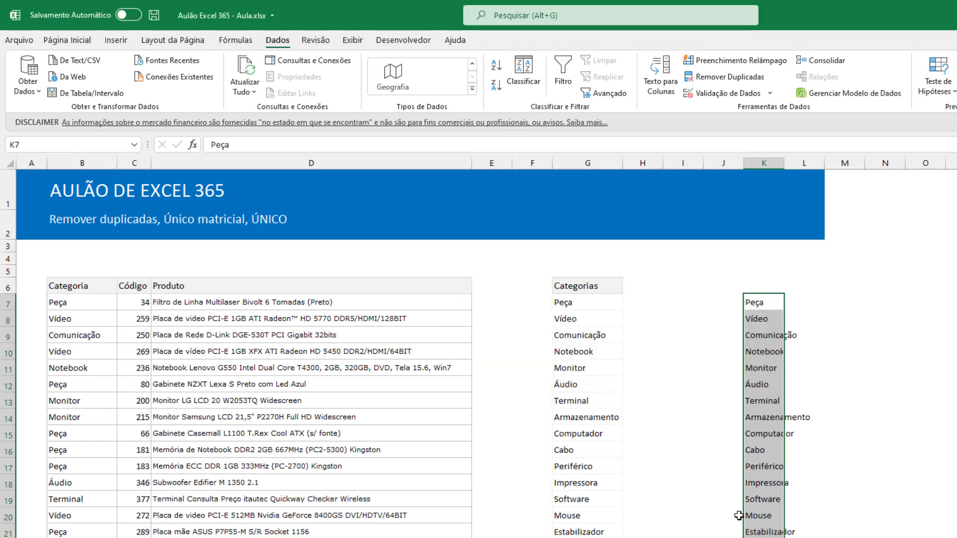
click(775, 461)
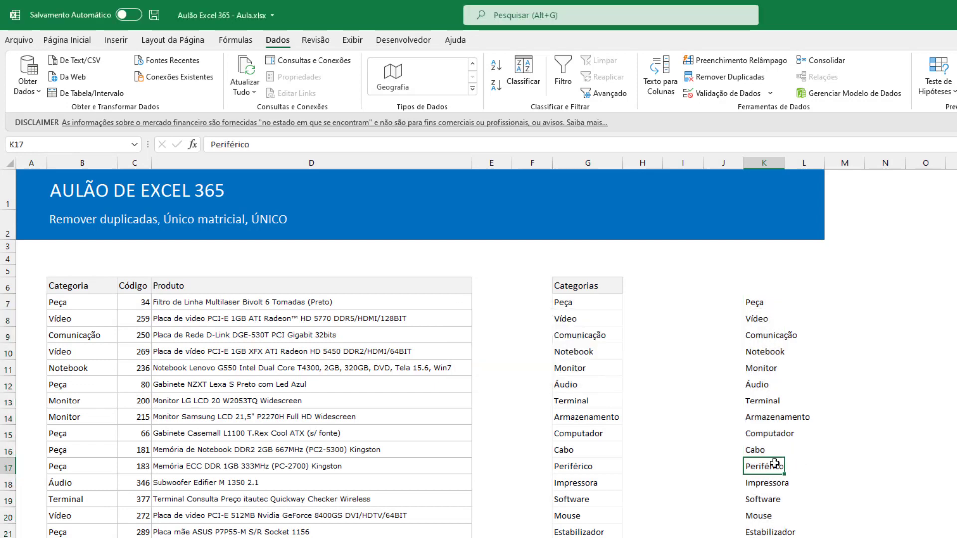
Change the category in B17 to Escritório and check the deduplicated list in K7:K21.
click(98, 466)
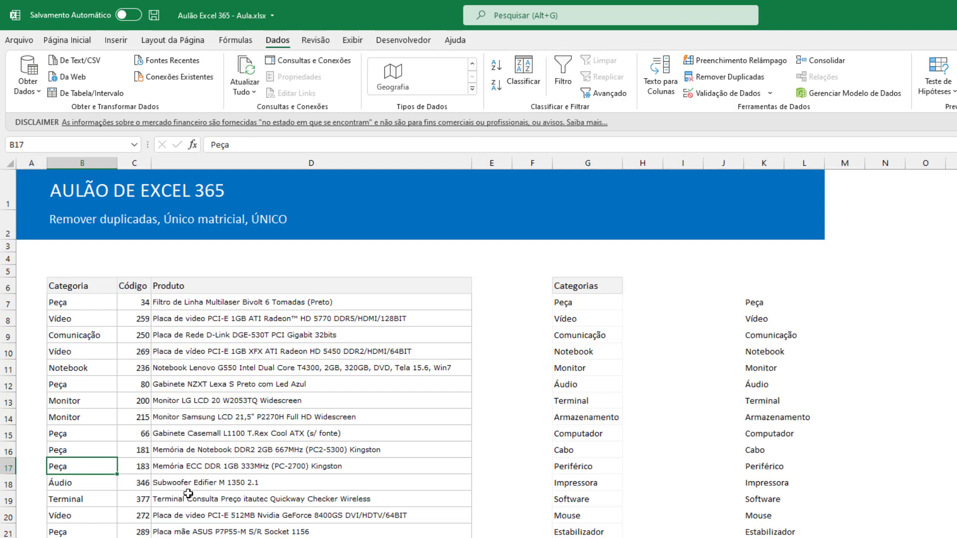
text(Escritório)
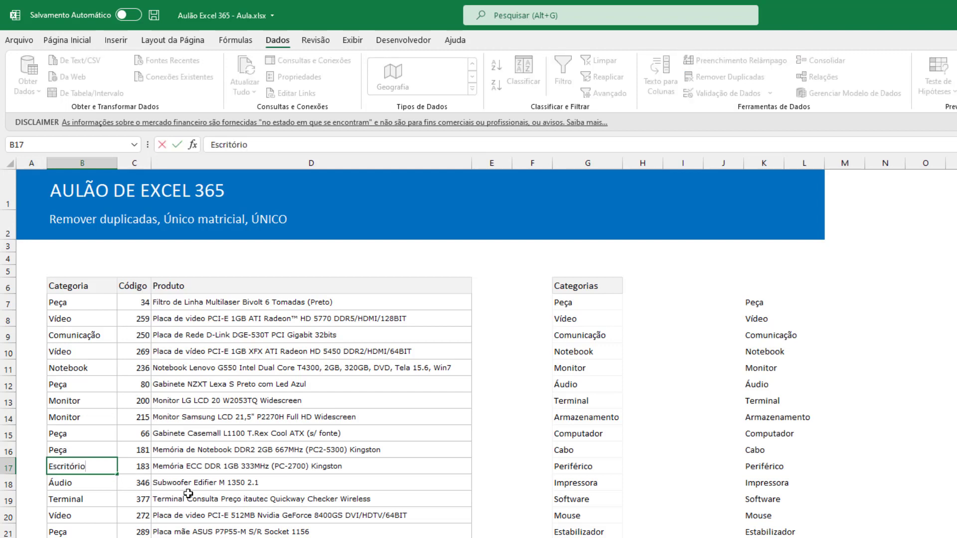
key(Return)
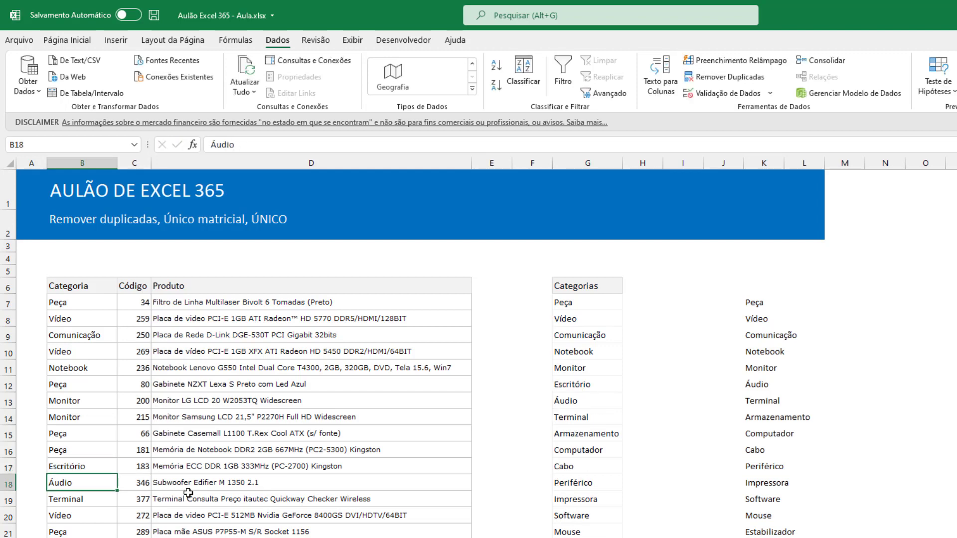
drag(753, 303, 771, 534)
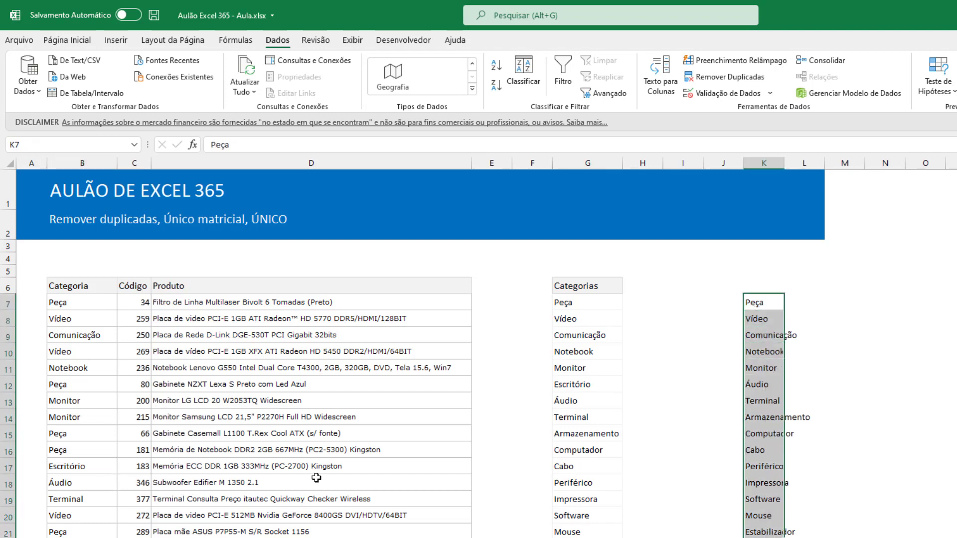
Undo the category change in B17 and clear the list in K7:K21.
click(215, 434)
key(ctrl+z)
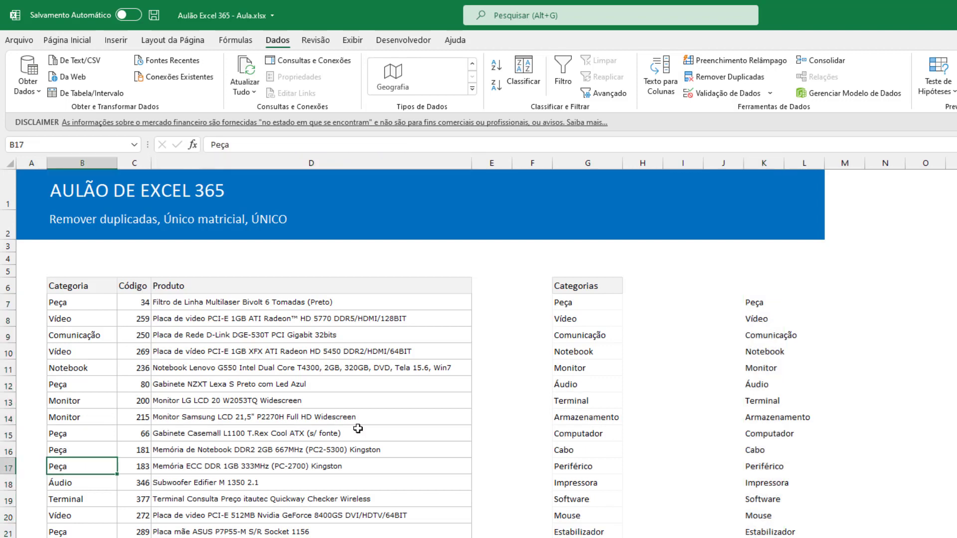
click(325, 422)
drag(757, 303, 769, 531)
key(Delete)
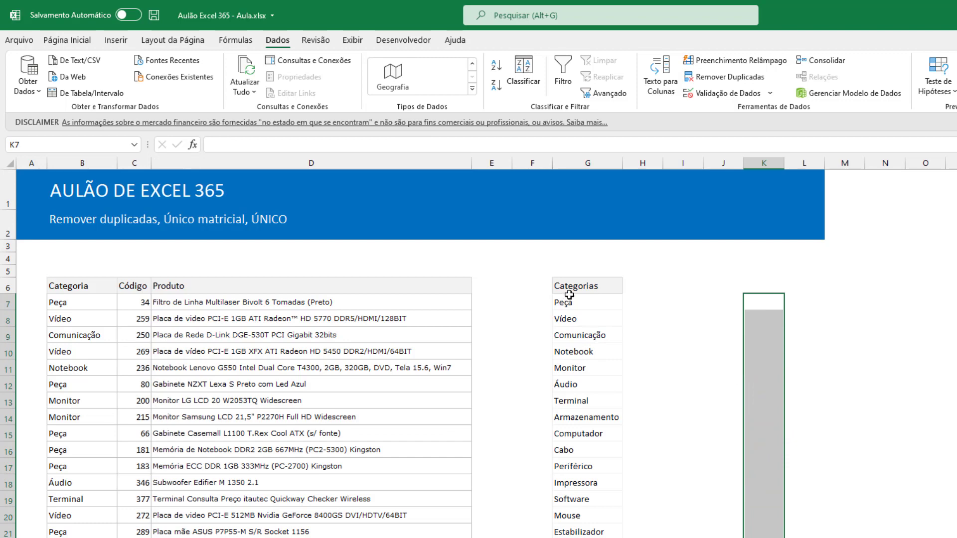
Examine the SEERRO/ÍNDICE/CORRESP array formula in G7 and its copies down to G21.
click(573, 301)
double_click(596, 299)
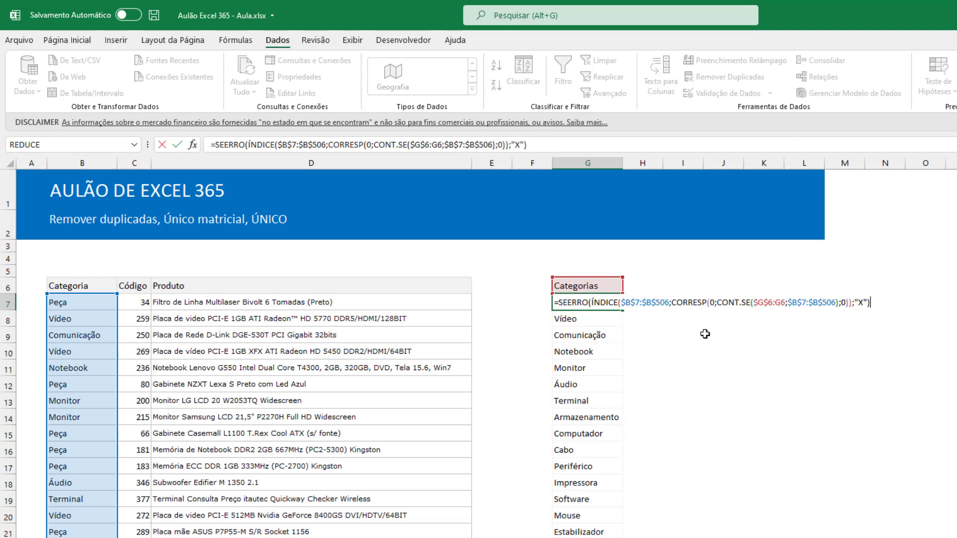
click(596, 537)
click(578, 482)
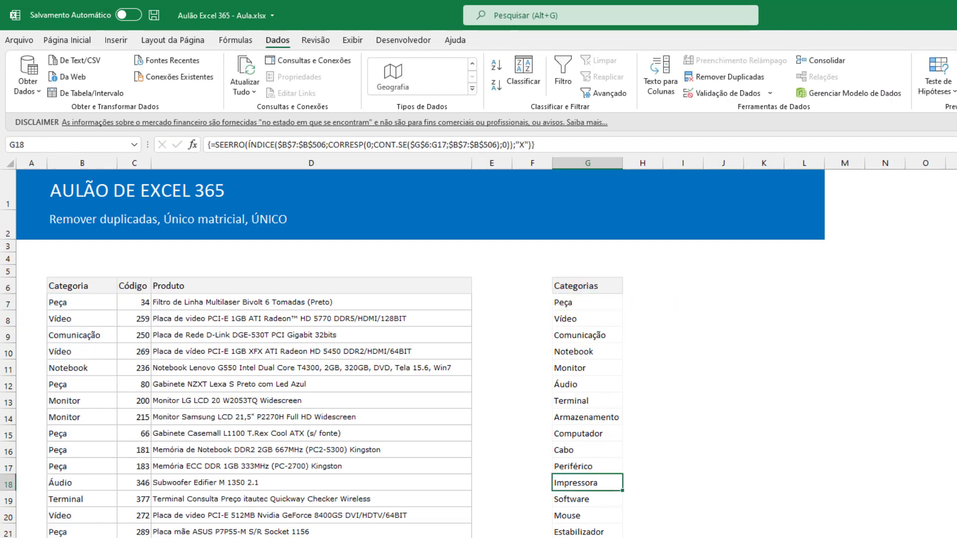
click(580, 533)
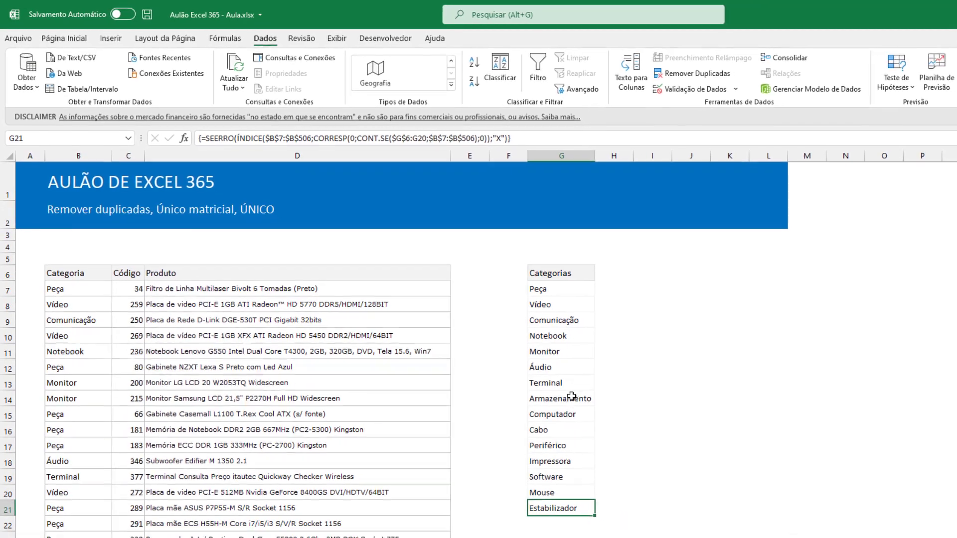
shift+click(541, 282)
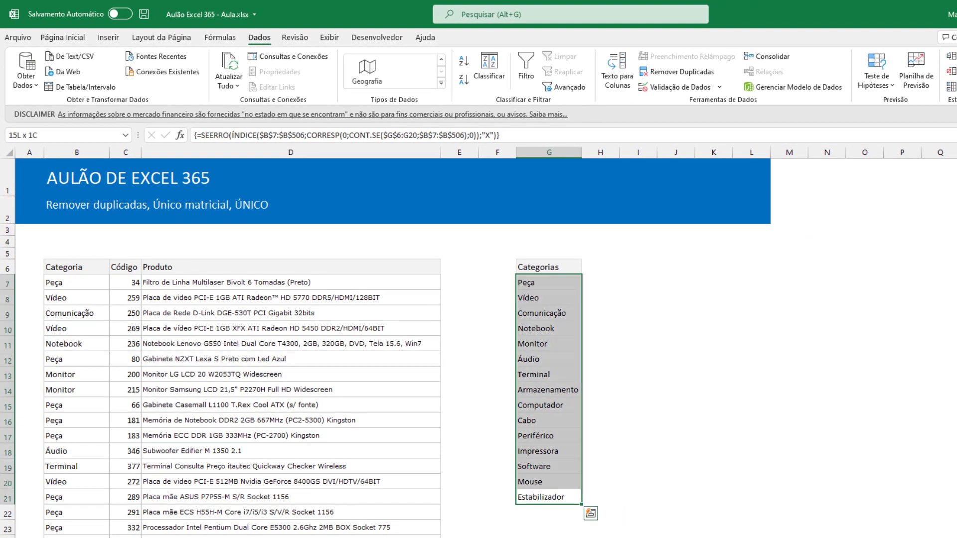
Copy the array formula from G21 into G22 and G23.
click(570, 500)
key(ctrl+c)
click(554, 516)
key(ctrl+v)
click(544, 524)
key(ctrl+v)
click(547, 537)
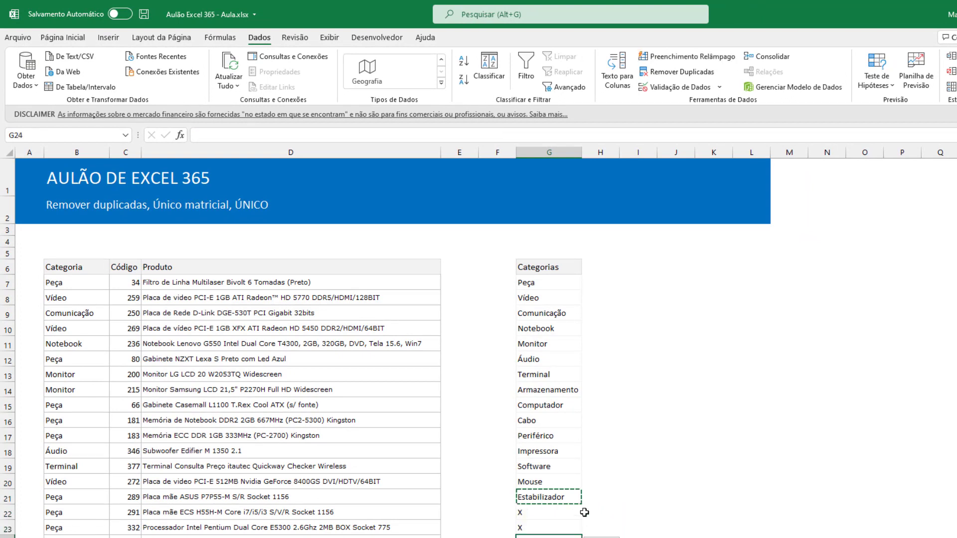
key(Escape)
Test the formula list by changing B17 to Escritório, and undo the change.
click(83, 435)
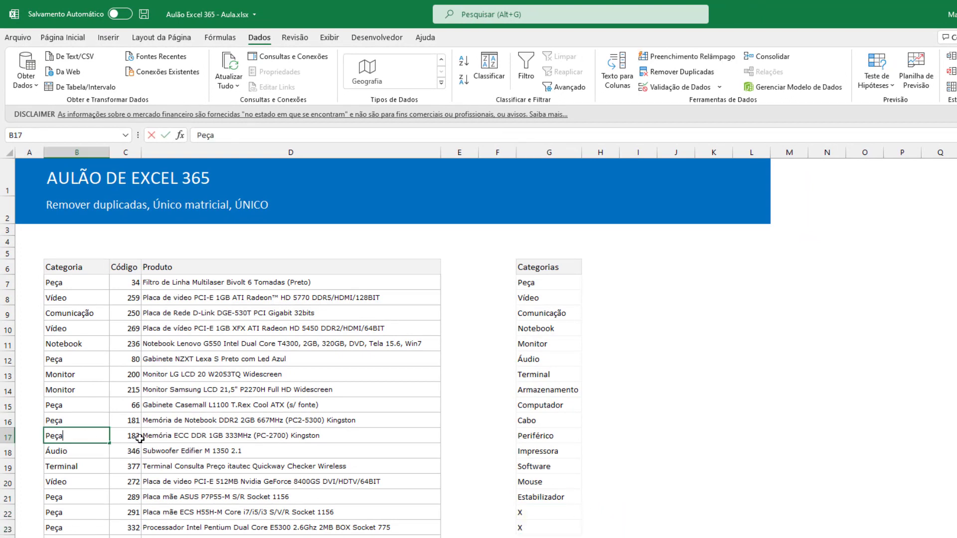
text(Escritório)
key(Return)
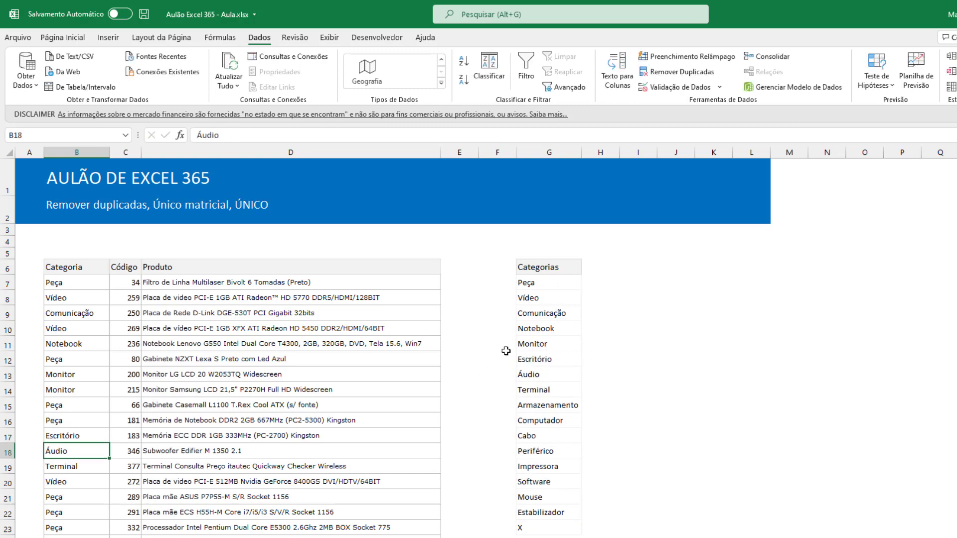
key(ctrl+z)
click(548, 283)
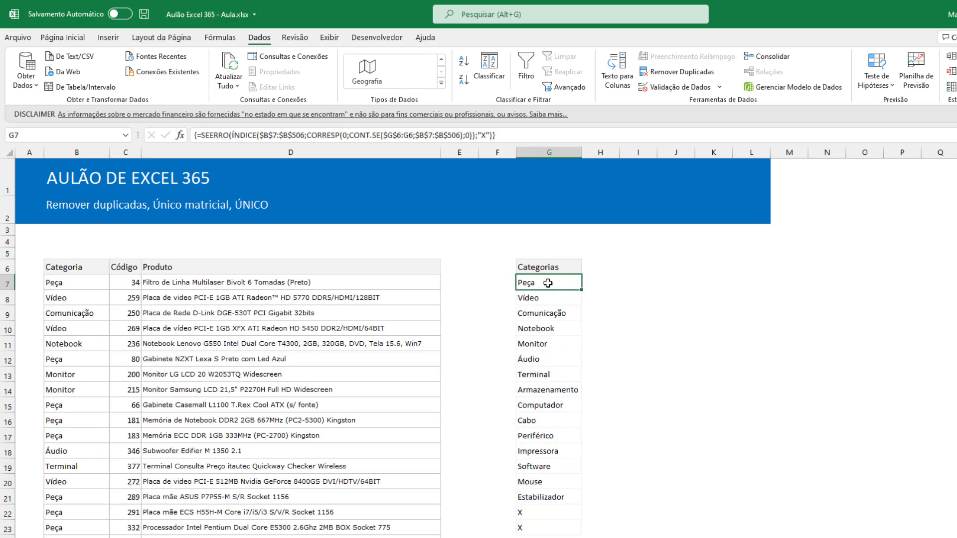
Enter the dynamic array formula =B7:B8 in cell I7.
click(674, 283)
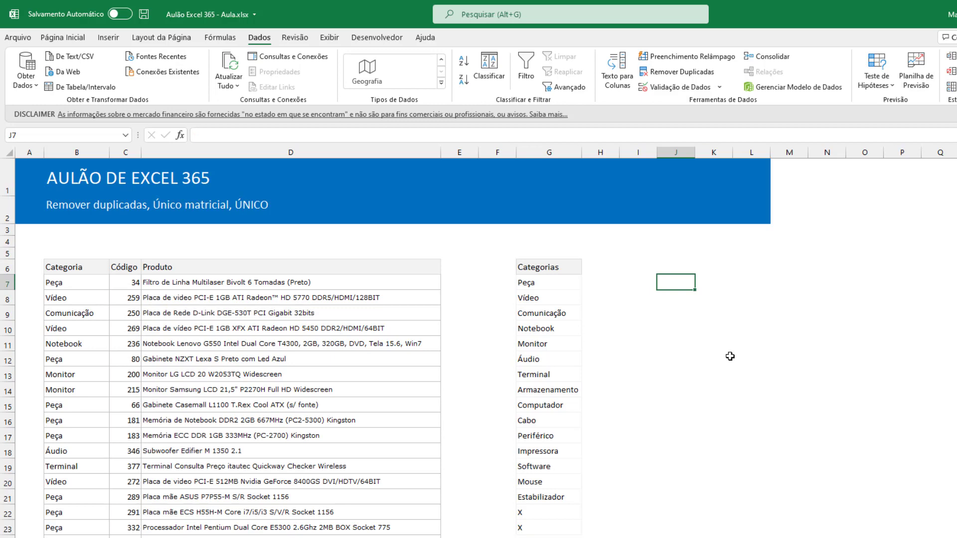
key(Left)
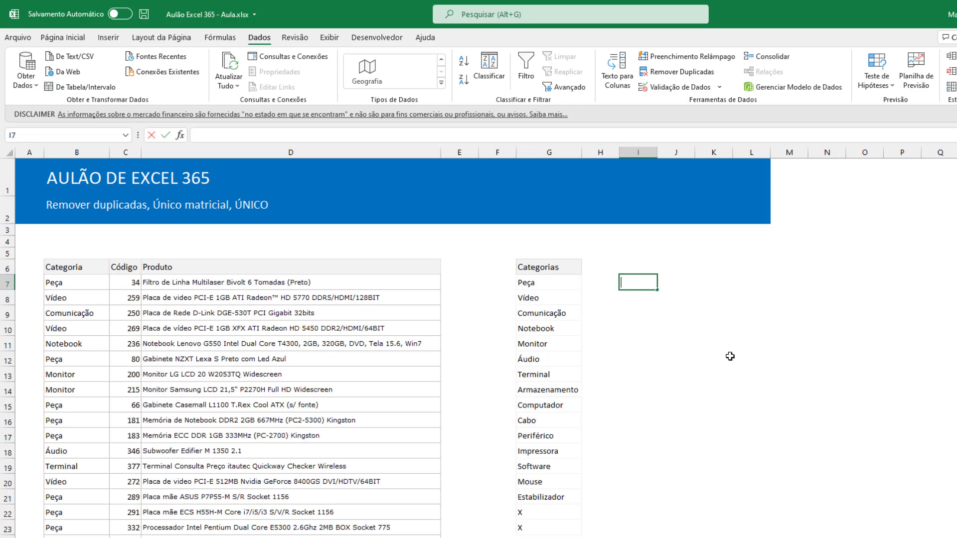
text(=)
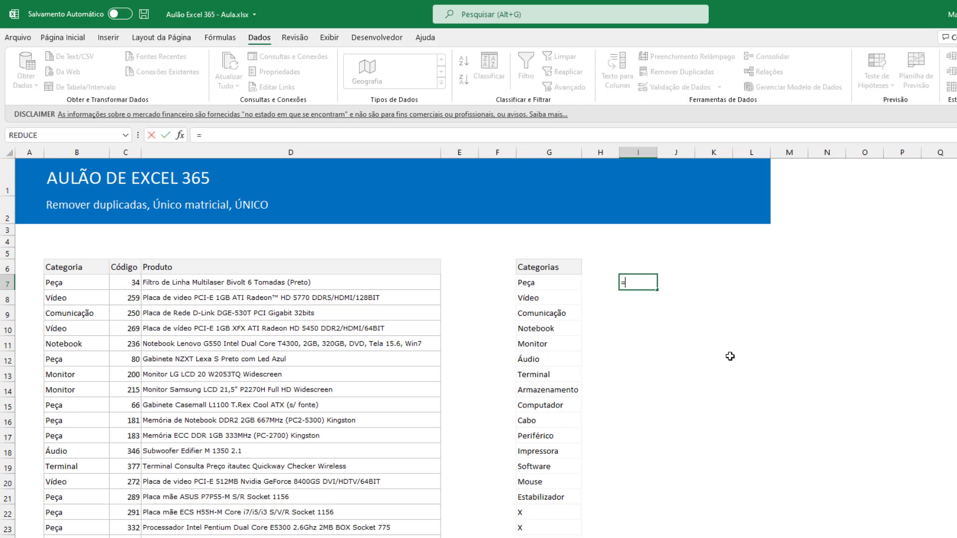
click(73, 283)
key(ctrl+Return)
text(=)
drag(76, 282, 75, 483)
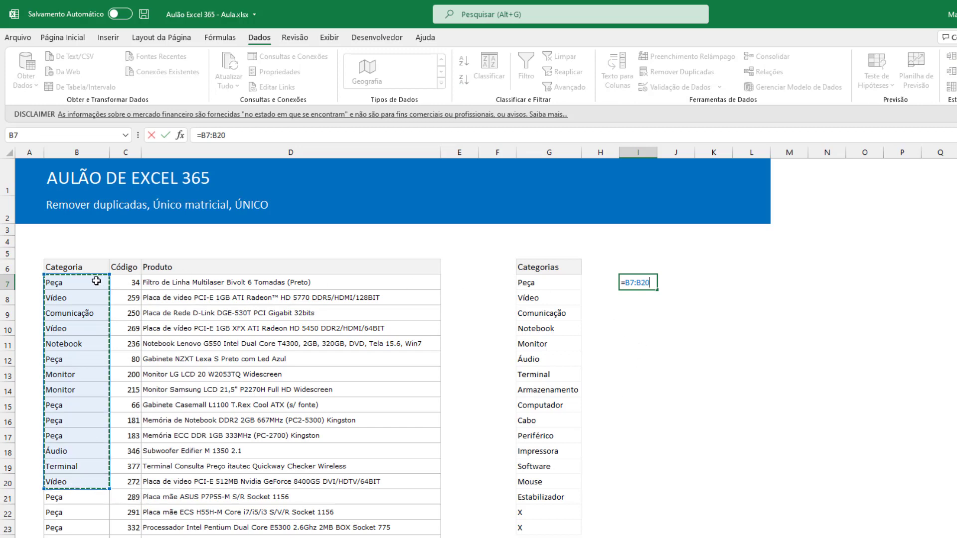
drag(98, 280, 87, 296)
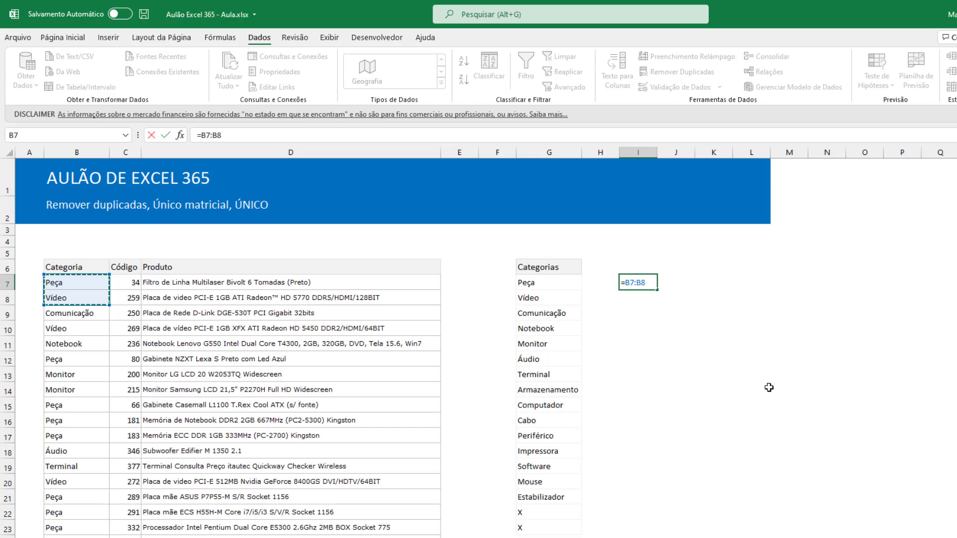
key(Return)
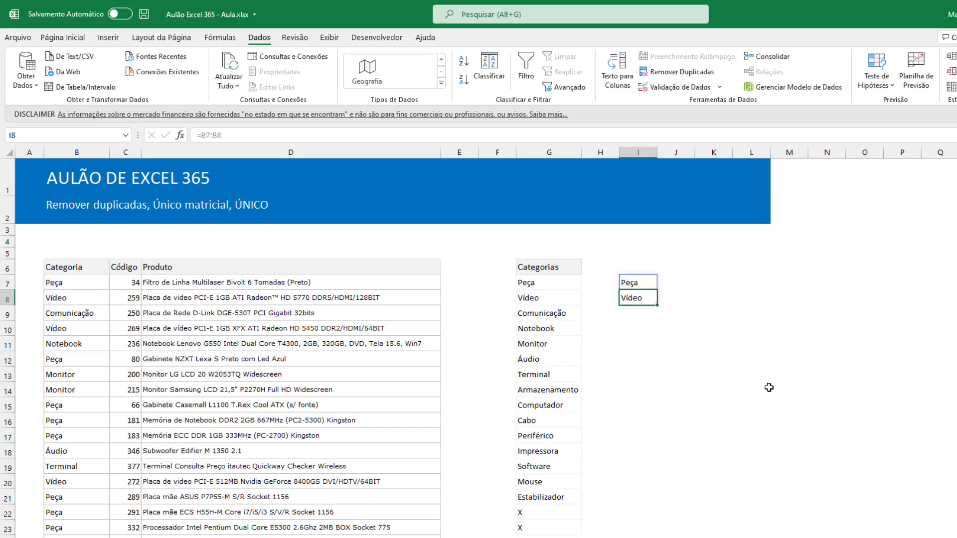
Examine the formula in I7 and the spill range it fills.
click(748, 330)
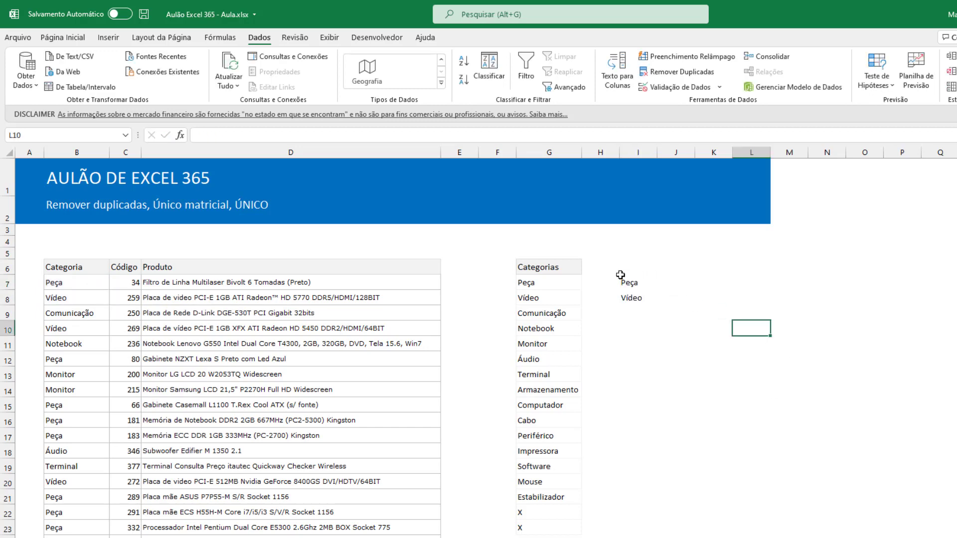
ctrl+scroll(715, 325, up, 3)
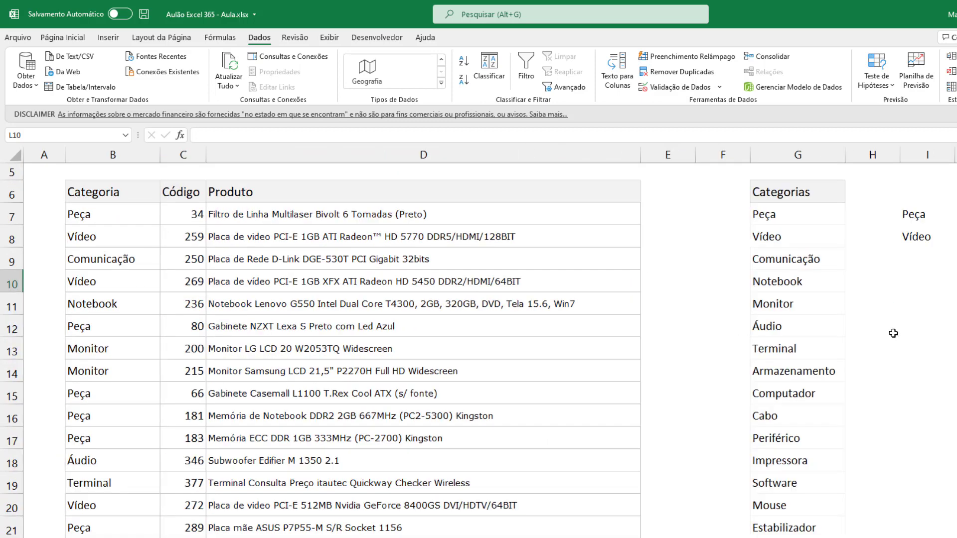
scroll(892, 331, up, 2)
click(929, 325)
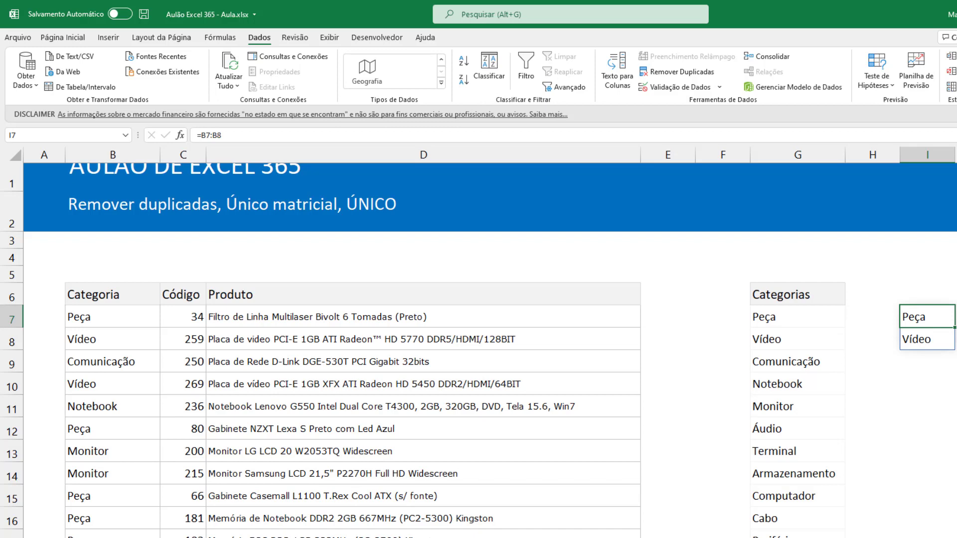
Compare the contents of formula cell I7 with its spill cell I8 in edit mode.
scroll(368, 360, right, 3)
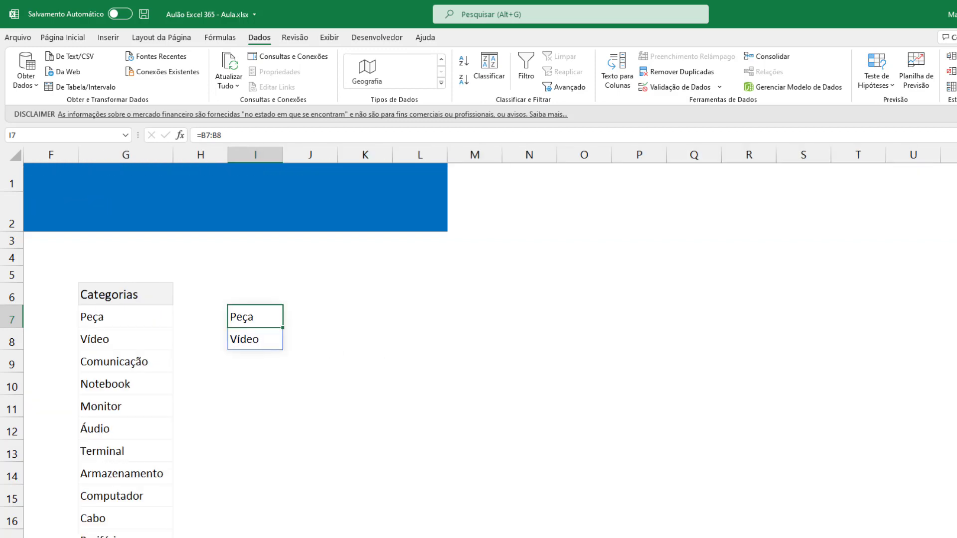
key(F2)
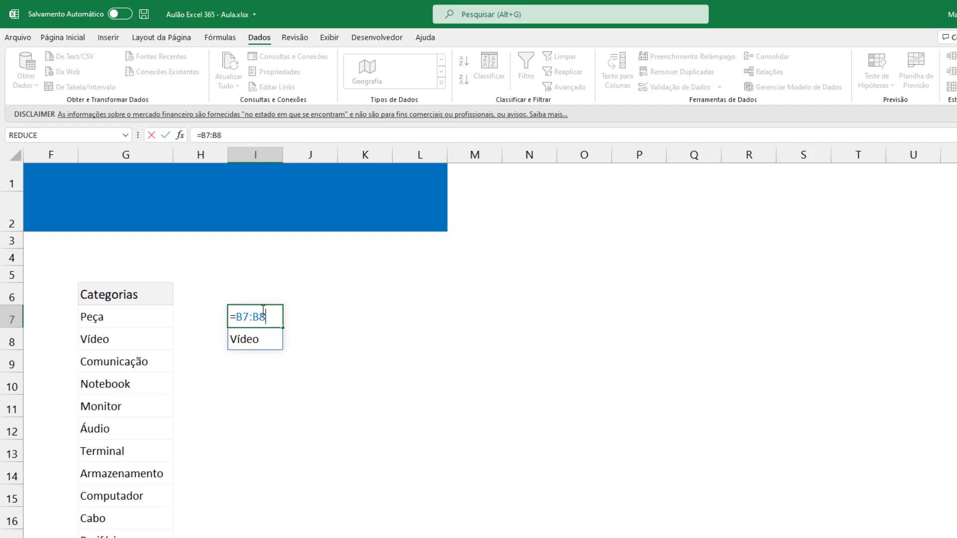
key(Escape)
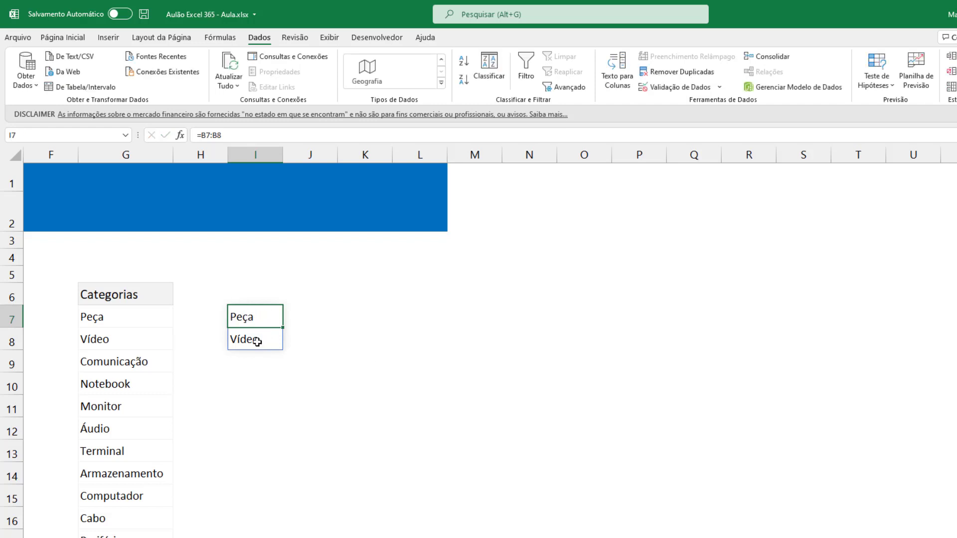
double_click(260, 341)
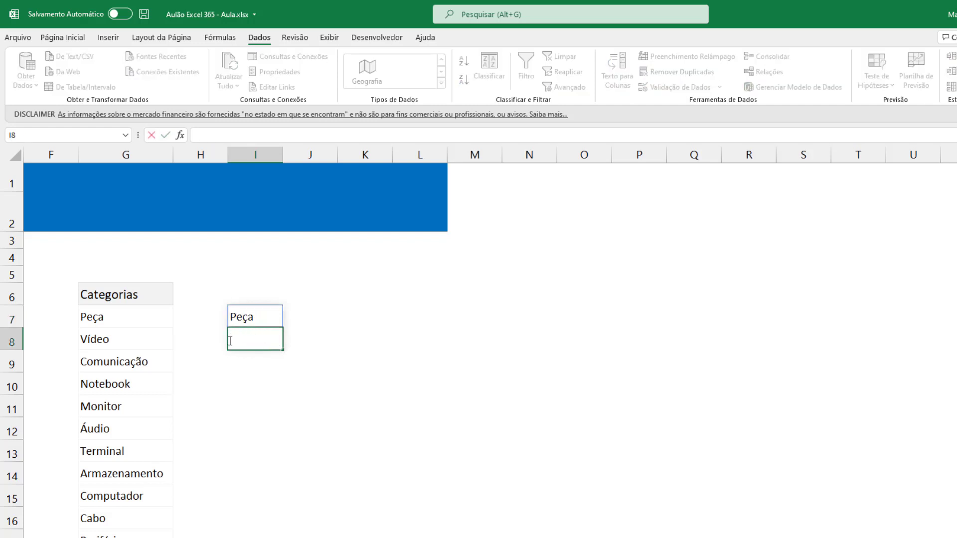
key(Escape)
click(267, 313)
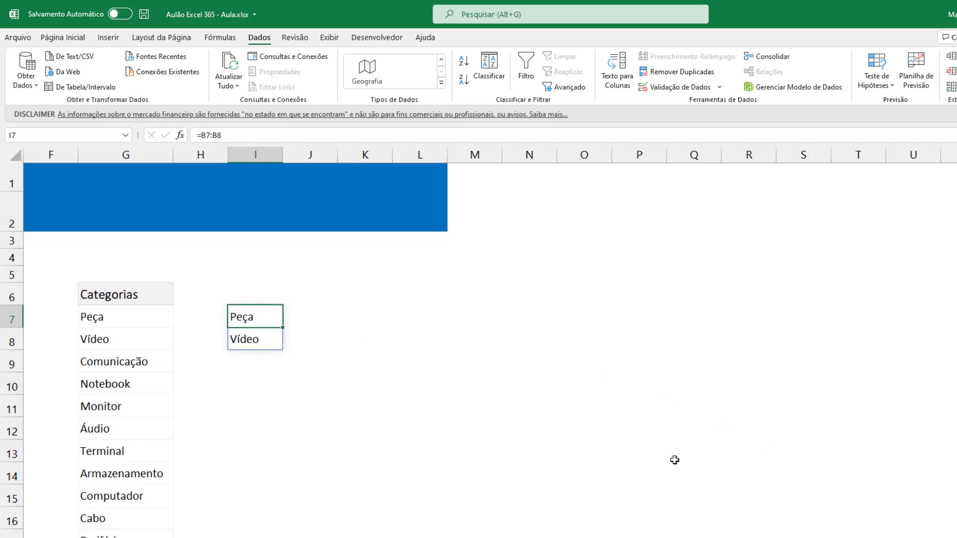
Replace the formula in I7 with the dynamic array reference =B6:D15.
ctrl+scroll(616, 457, down, 3)
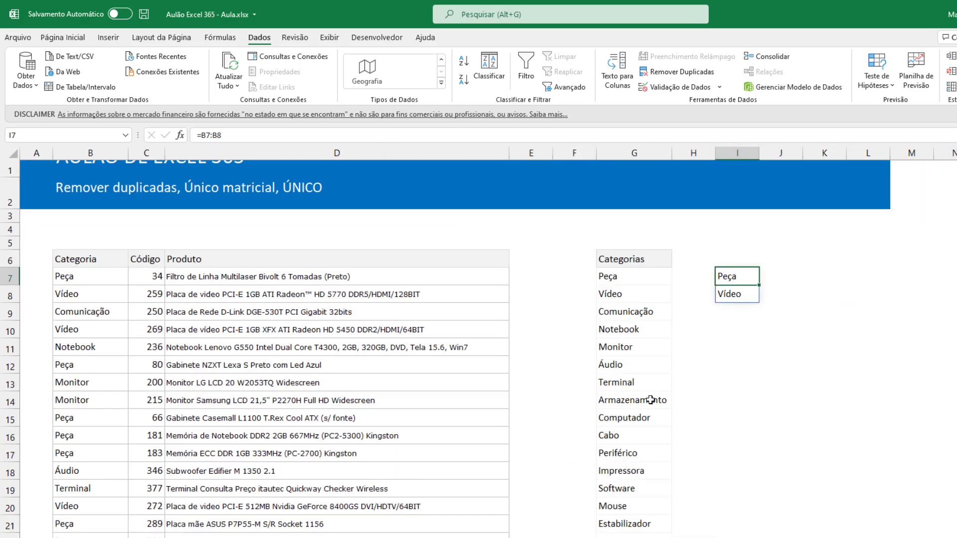
text(=)
drag(114, 260, 500, 419)
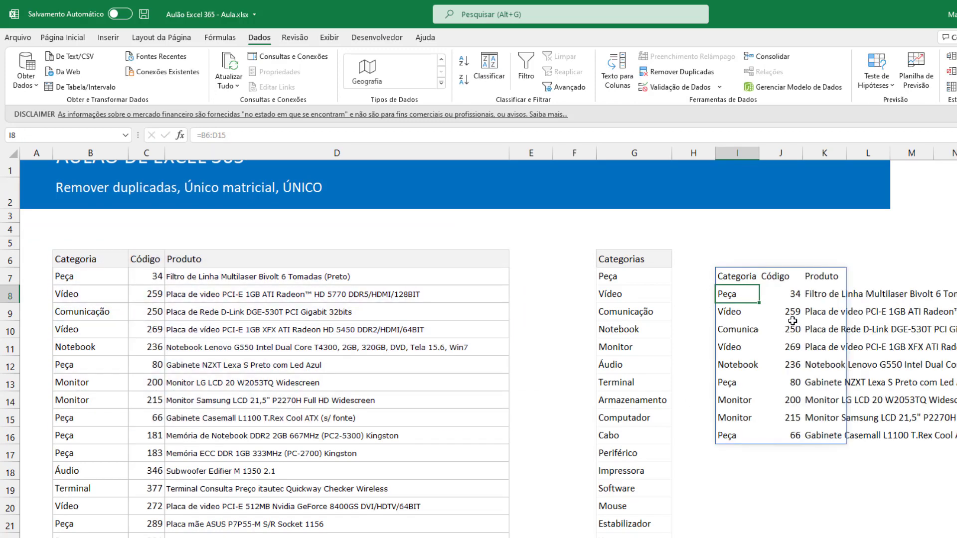
Examine the multi-column spill range I7:K16 and the source range its formula references.
click(790, 359)
drag(730, 275, 810, 433)
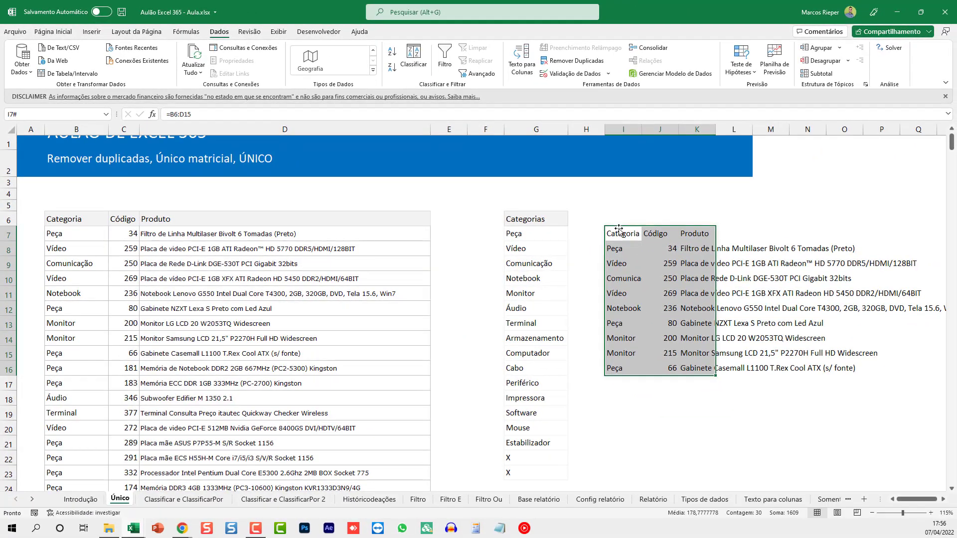
click(613, 231)
key(F2)
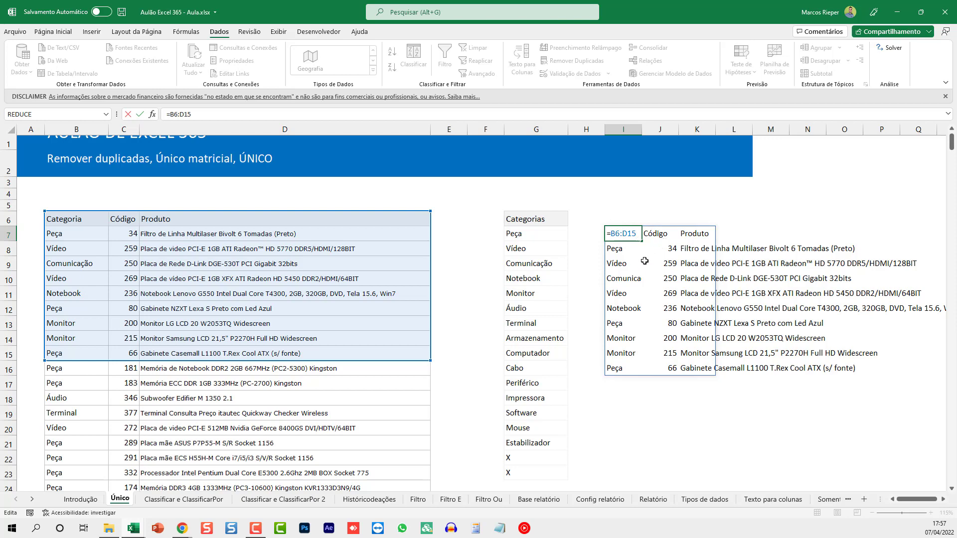
key(ctrl+Return)
key(Down)
key(Down)
key(Down)
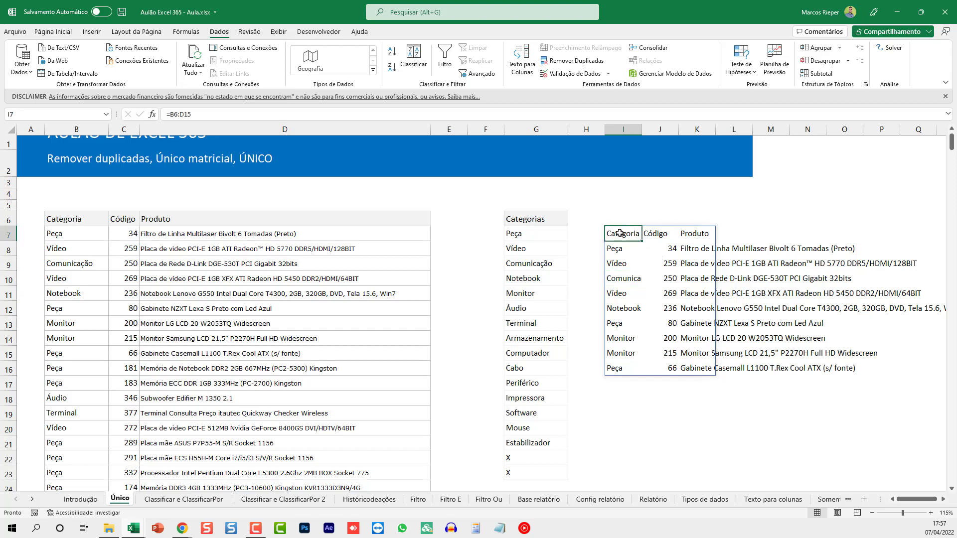
Clear the spilled formula from I7:K16.
drag(620, 233, 693, 365)
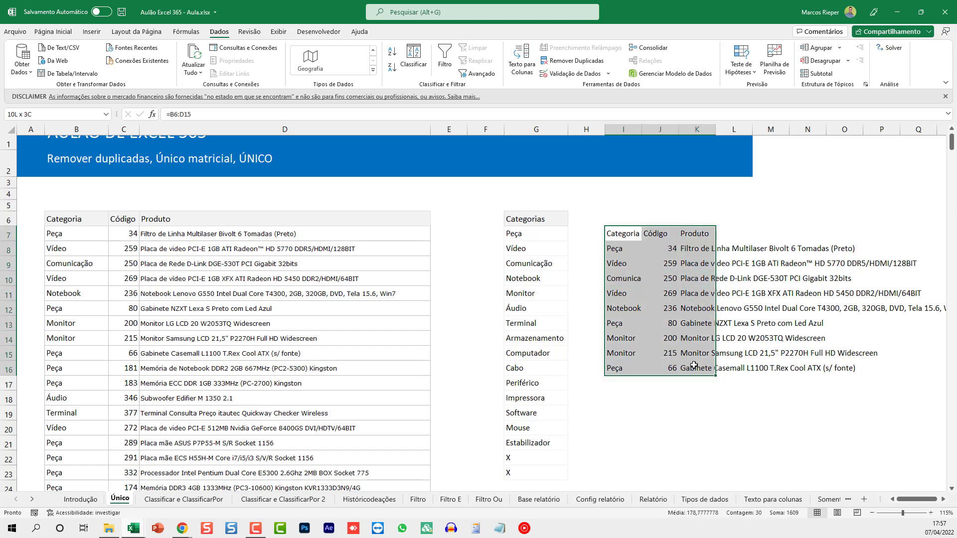
key(Delete)
scroll(673, 347, up, 1)
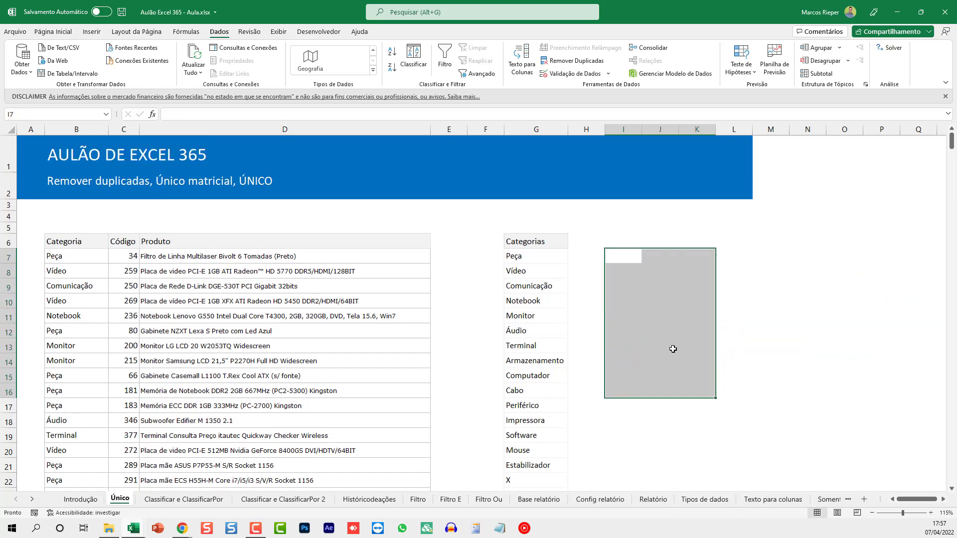
click(620, 254)
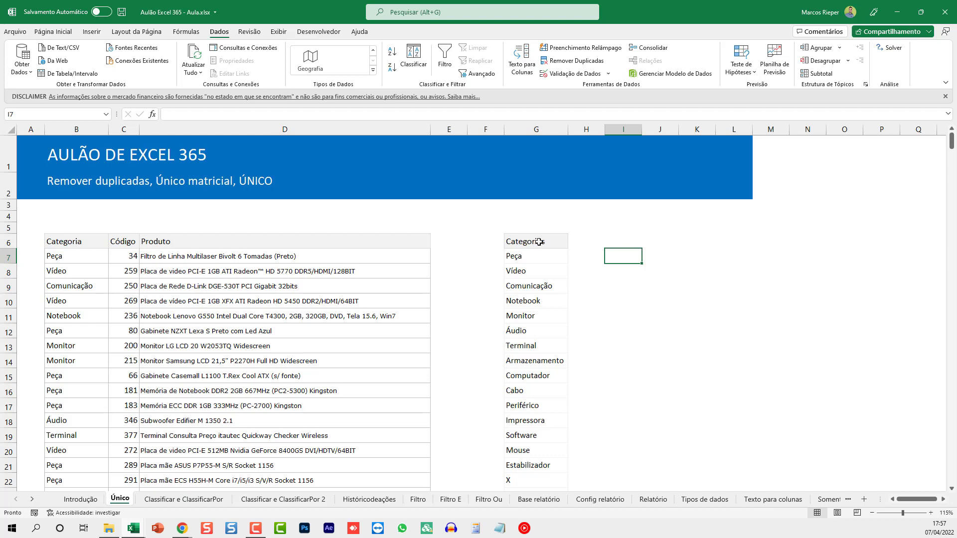
Copy the Categorias header and list in G6:G21 to column I, starting at I6.
drag(538, 241, 538, 466)
key(ctrl+c)
click(612, 240)
key(ctrl+v)
Clear the pasted categories from I7:I21, keeping the header, and widen column I.
click(630, 250)
key(ctrl+shift+Down)
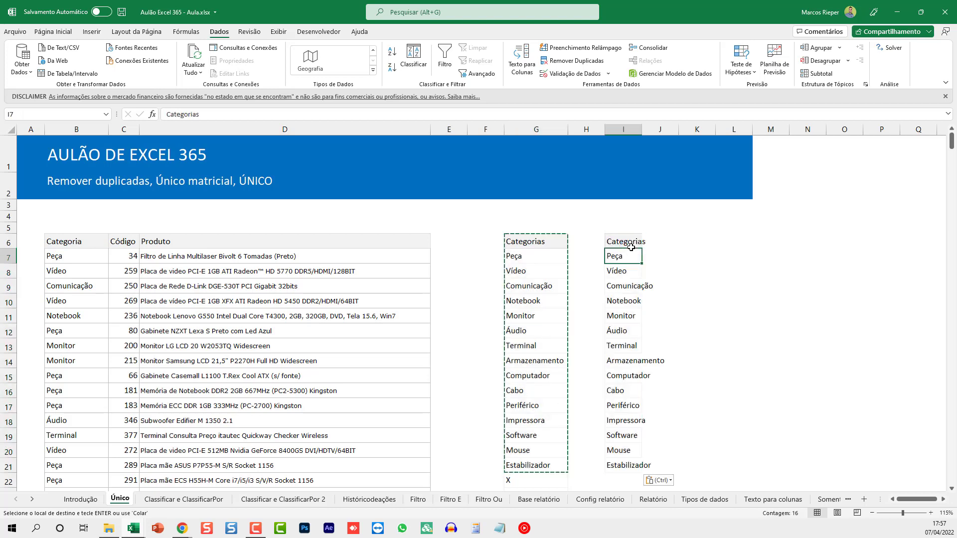
key(Delete)
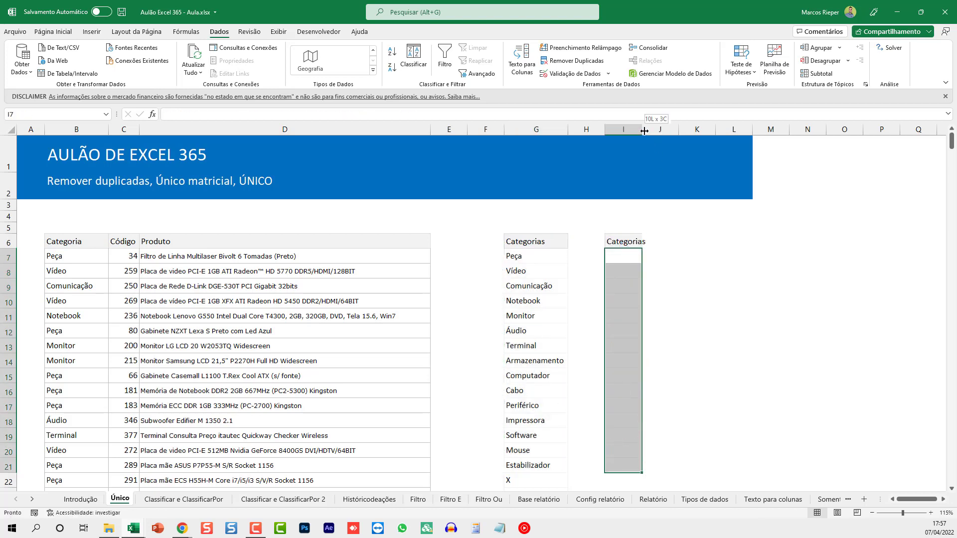
drag(644, 130, 675, 131)
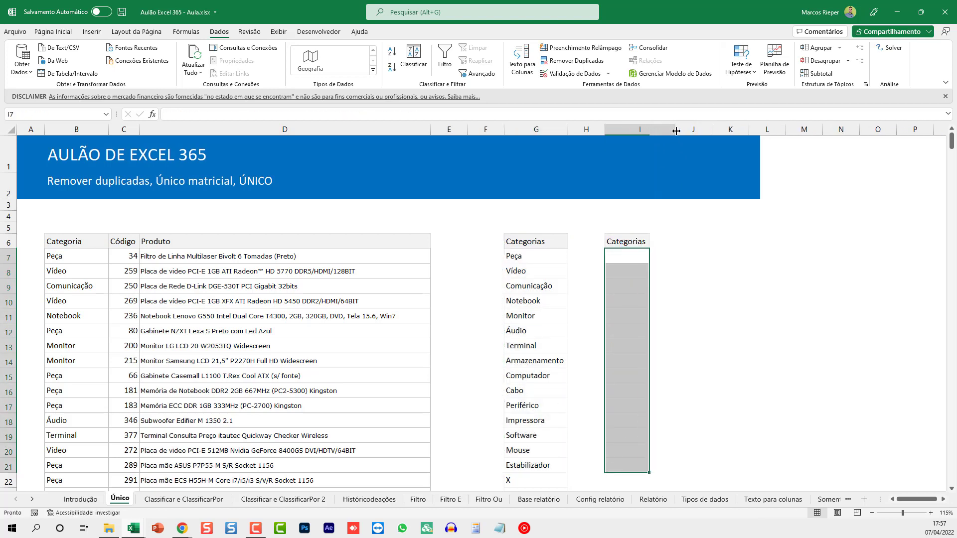
Enter the formula =ÚNICO(B7:B506) in cell I7.
click(634, 255)
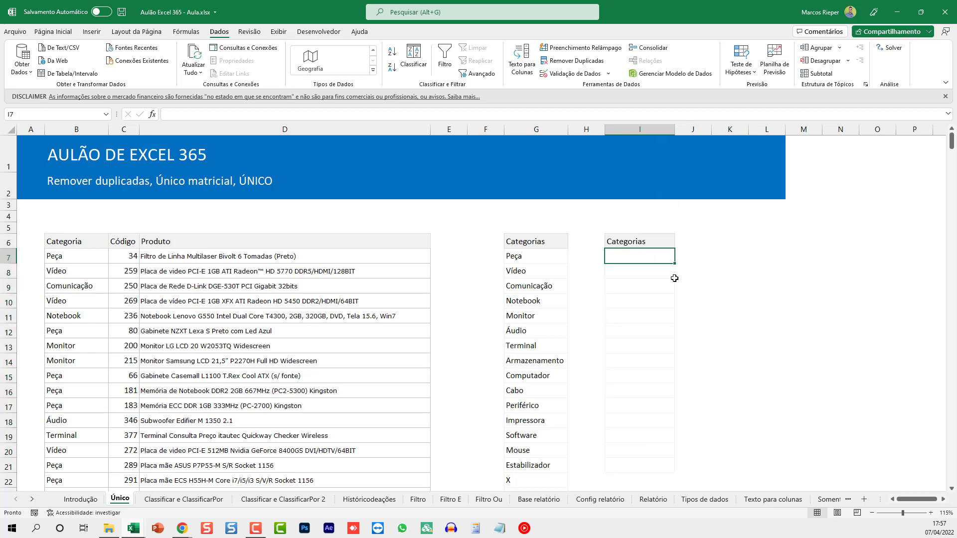
text(=)
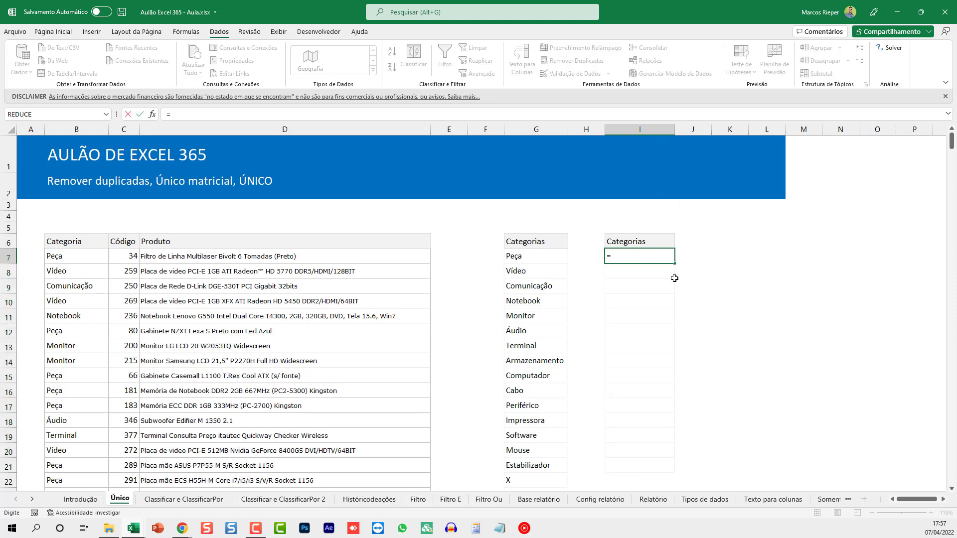
text(ÚNICO)
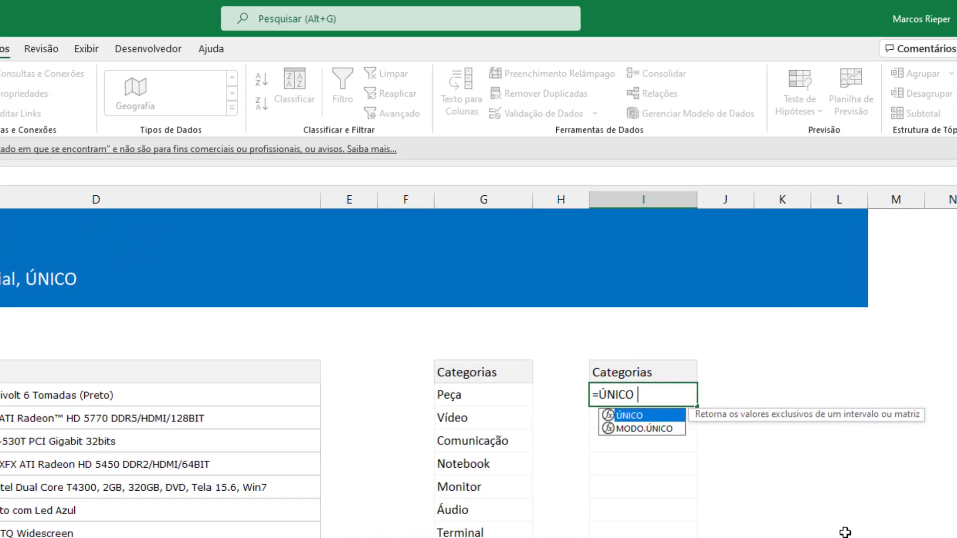
text(()
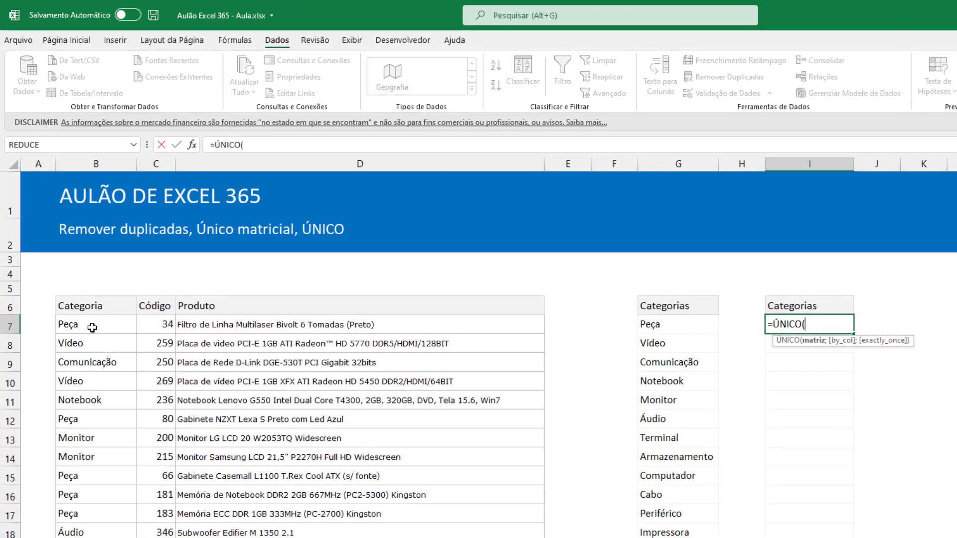
click(91, 326)
key(ctrl+shift+Down)
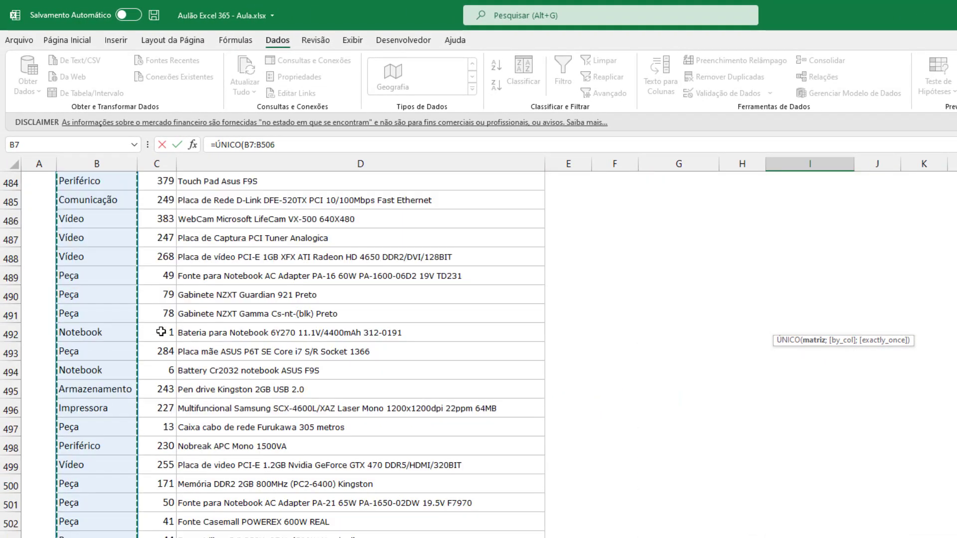
key(Return)
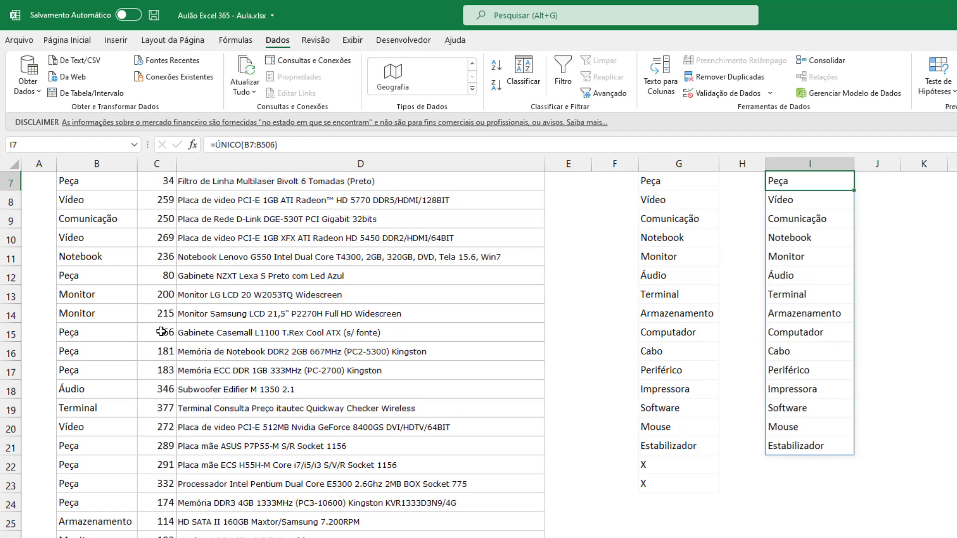
Change the category in B15 to Escritório and check both category lists.
scroll(345, 324, up, 2)
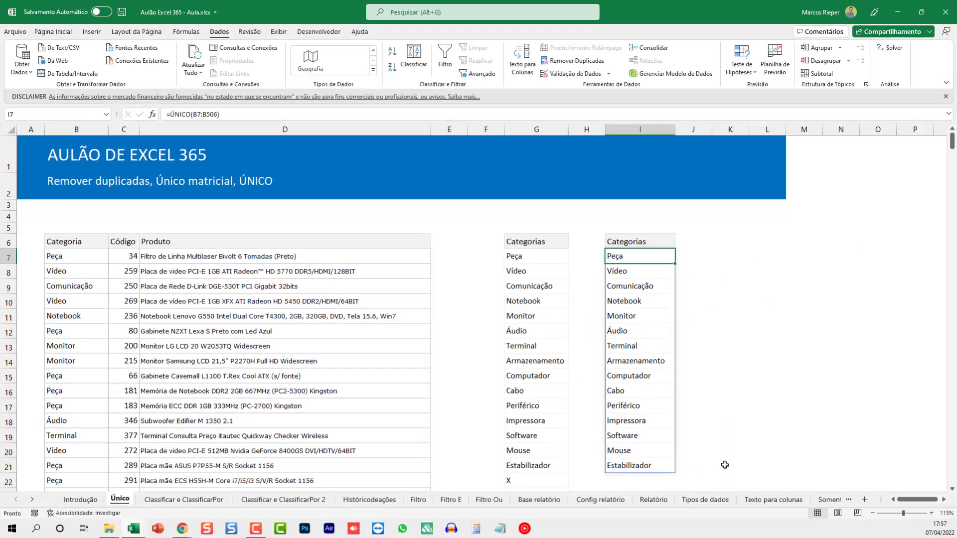
click(85, 374)
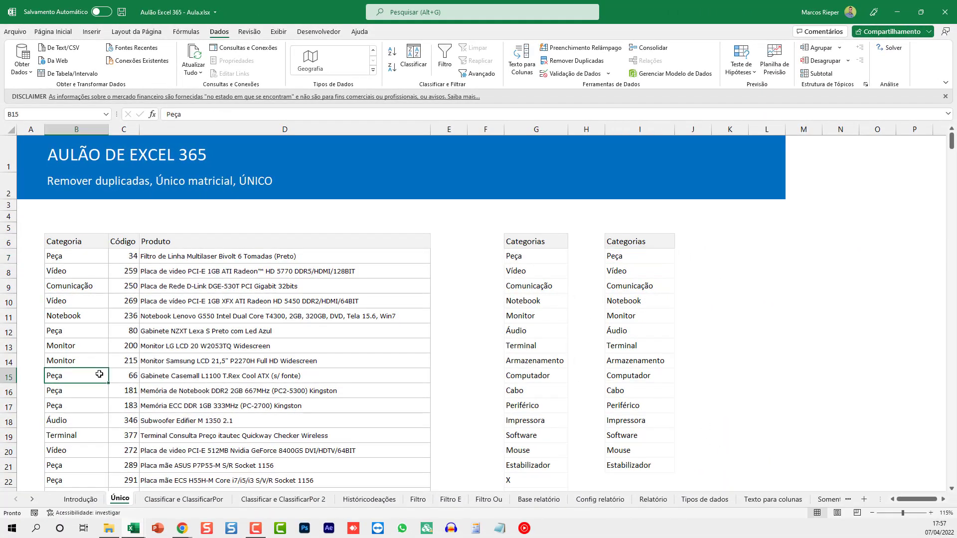
text(eX)
key(BackSpace)
key(BackSpace)
text(Escritório)
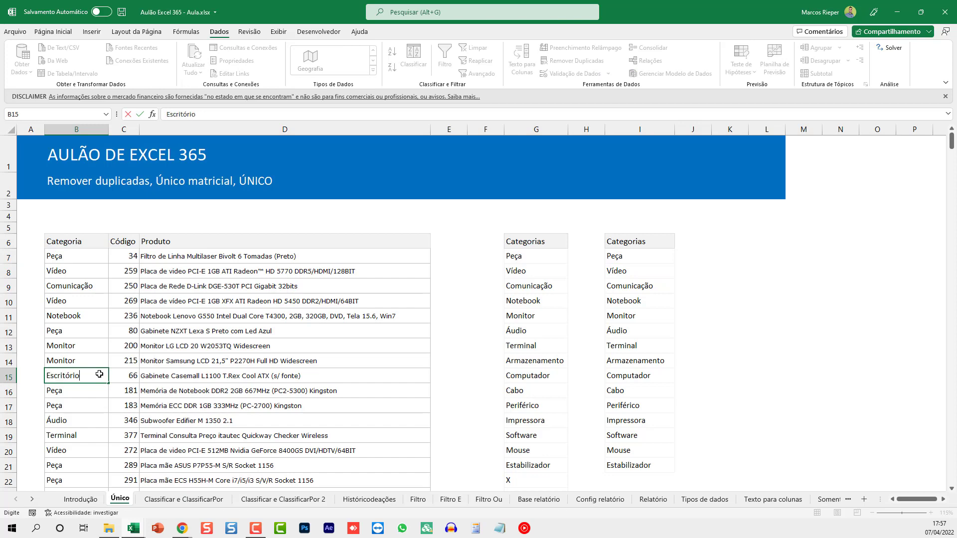
key(Return)
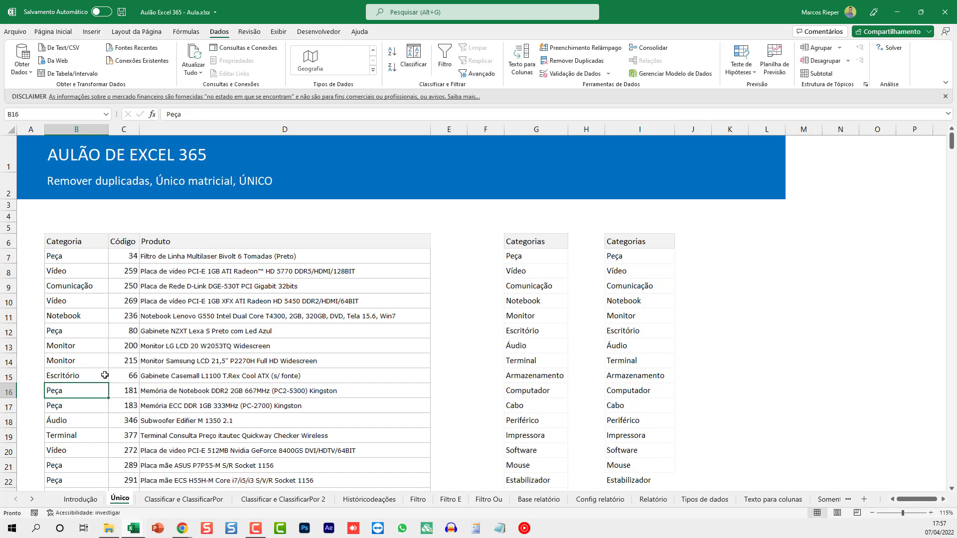
scroll(641, 394, down, 1)
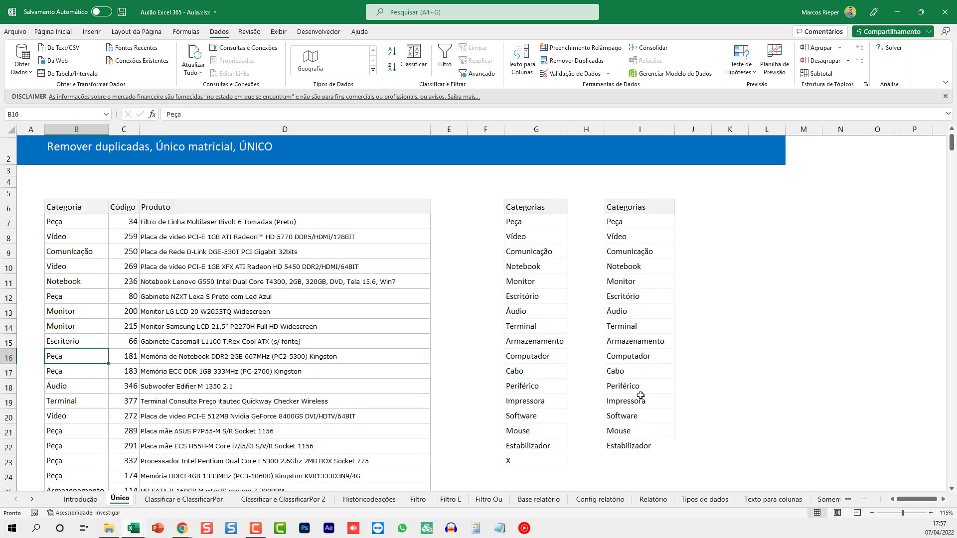
drag(636, 295, 633, 392)
scroll(632, 392, up, 1)
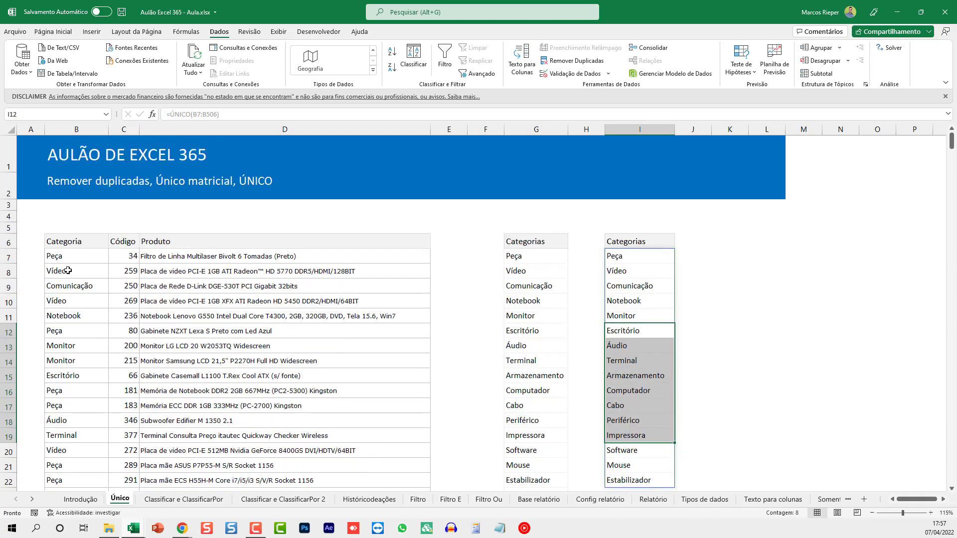
Review the source data range and the B7:B506 argument of the ÚNICO formula in I7.
drag(75, 241, 217, 302)
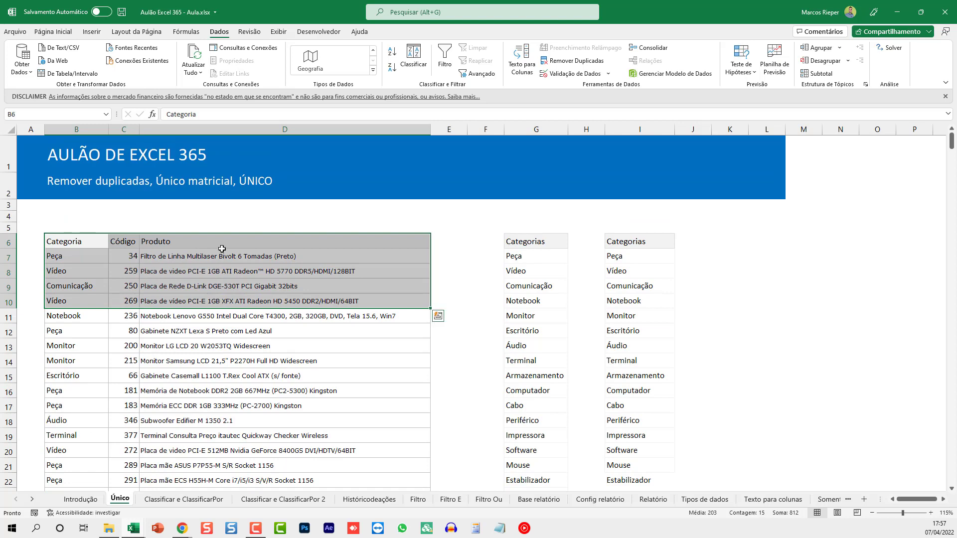
click(655, 258)
double_click(658, 255)
drag(642, 255, 667, 256)
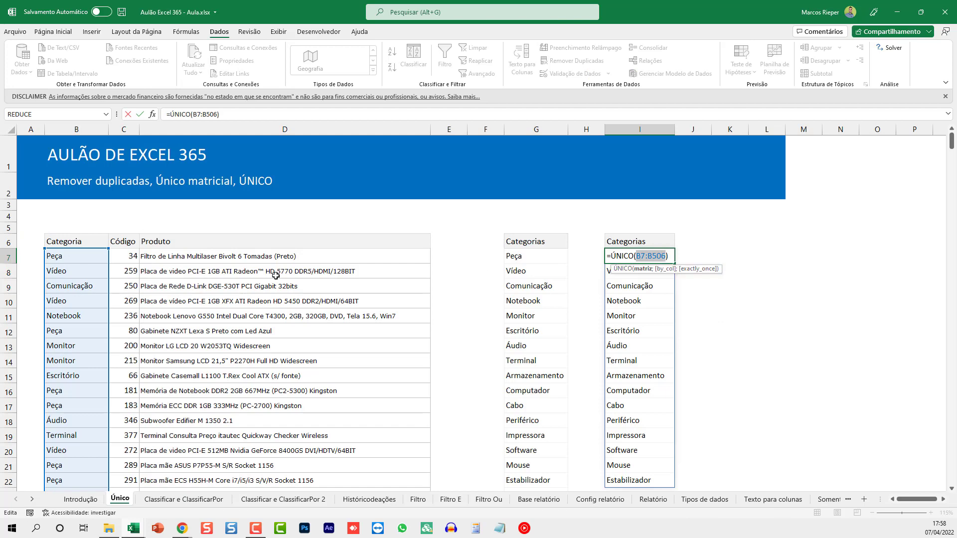
key(Escape)
Convert the product data in B6:D506 into an Excel table with headers.
click(93, 243)
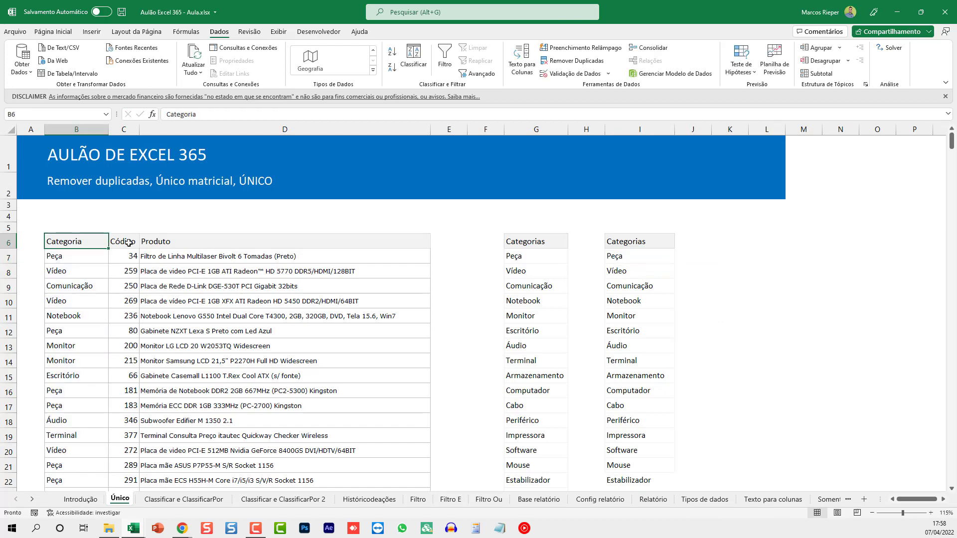
key(ctrl+shift+Right)
key(ctrl+shift+Down)
key(alt+t)
key(t)
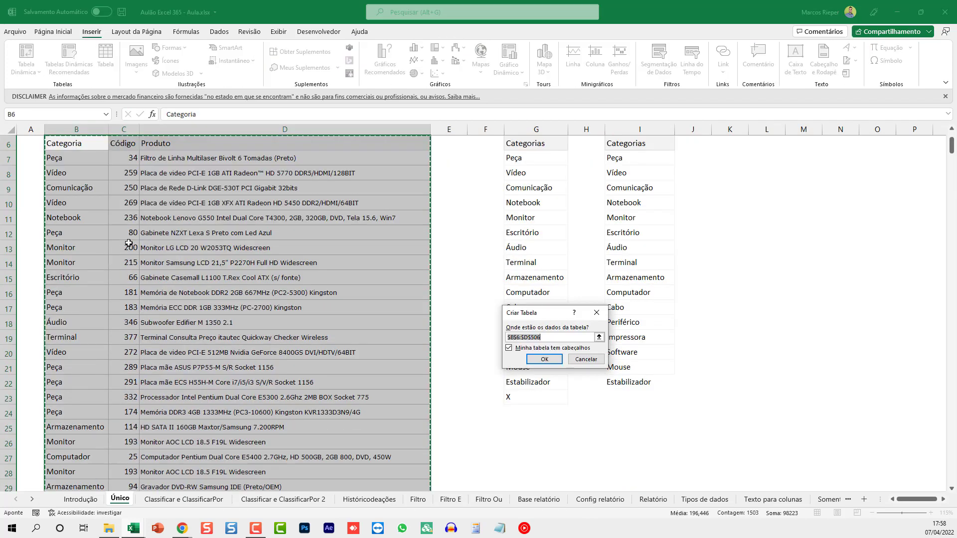
scroll(269, 270, up, 2)
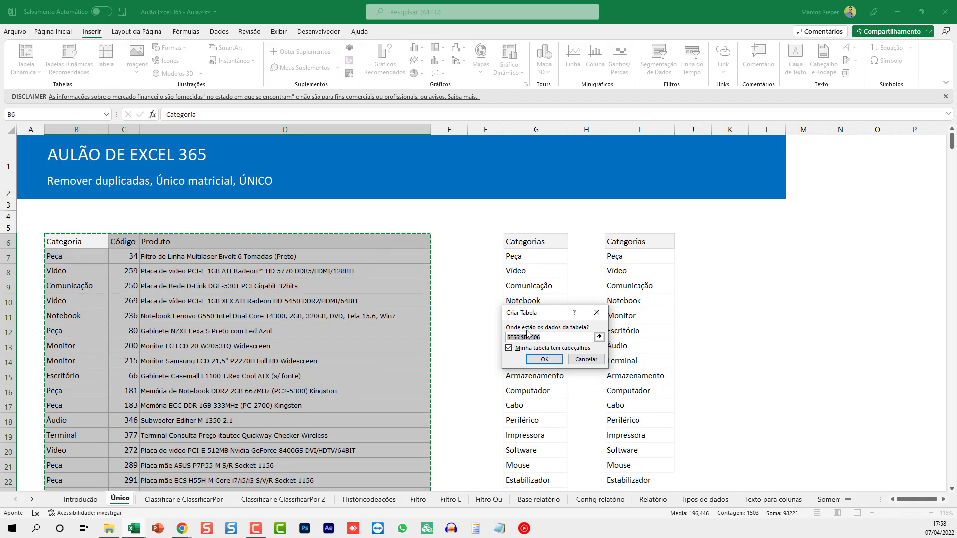
click(544, 359)
Replace the ÚNICO argument in I7 with the table's Categoria column, giving =ÚNICO(Tabela5[Categoria]).
click(625, 256)
text(=ÚNICO(B7:B506))
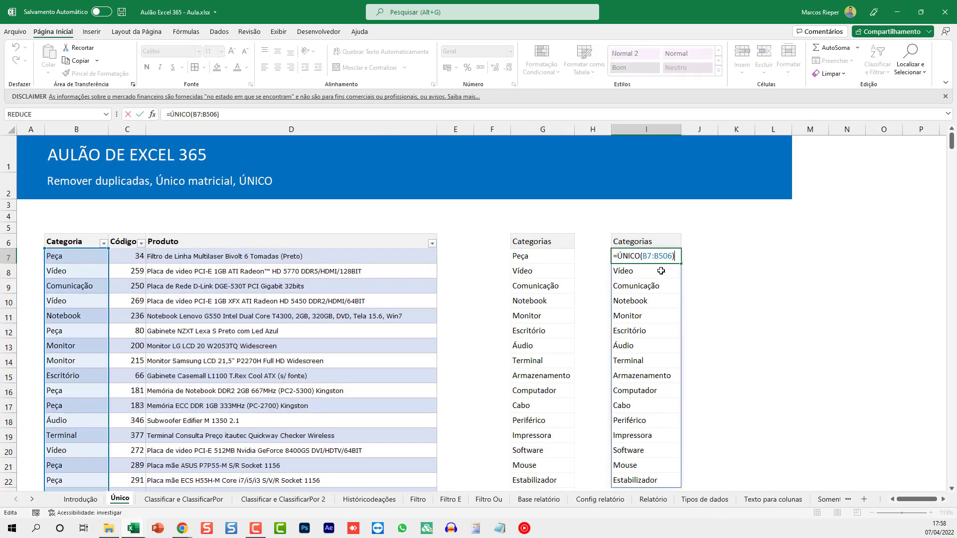
click(74, 256)
key(ctrl+shift+Down)
key(Return)
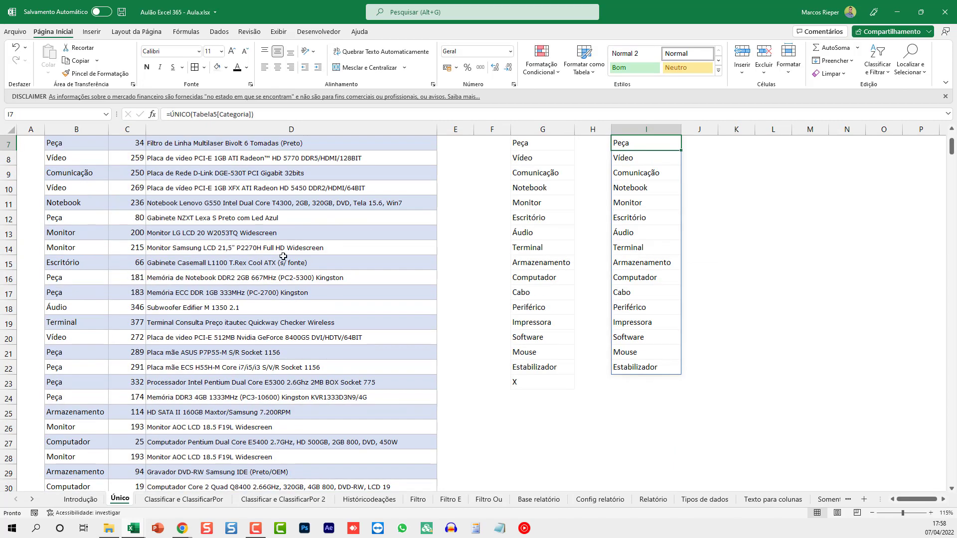
Add the category Cozinha in B507, directly below the table, and check the ÚNICO list for the new entry.
scroll(280, 258, up, 2)
double_click(638, 256)
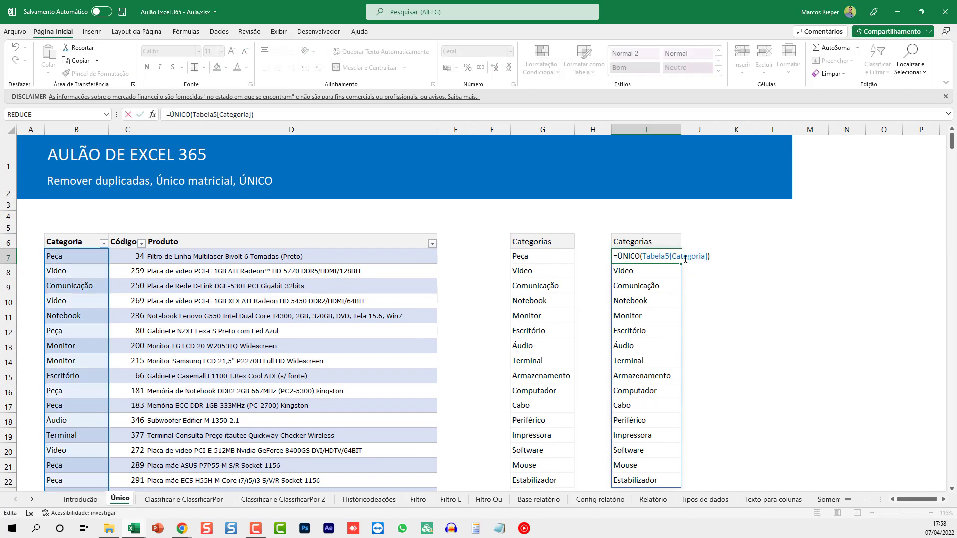
click(79, 280)
key(ctrl+Down)
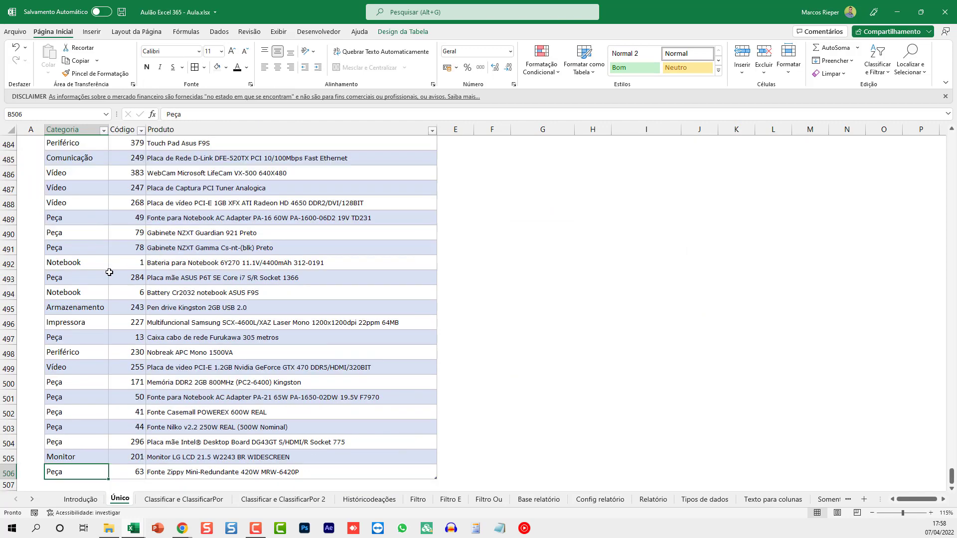
key(Down)
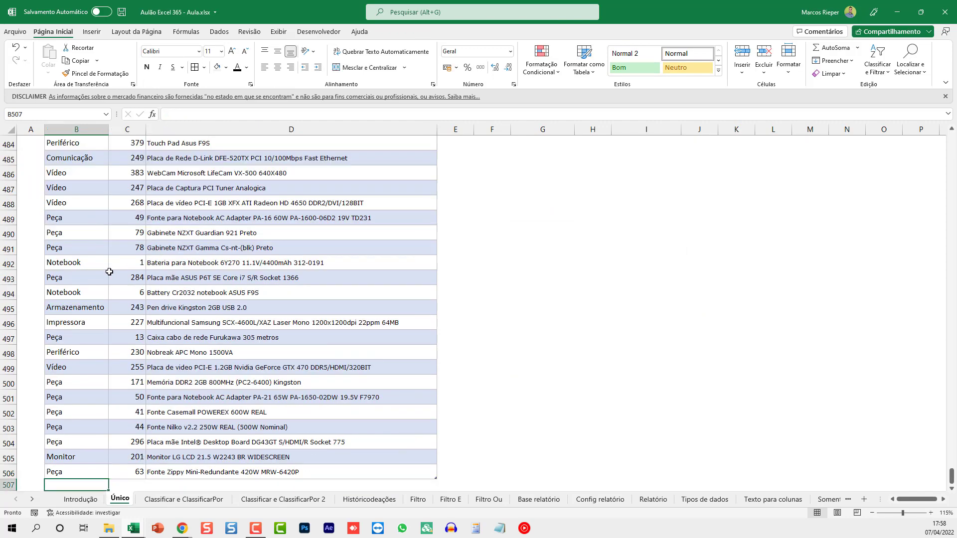
scroll(186, 284, down, 3)
text(Cozinha)
key(ctrl+Return)
key(ctrl+Up)
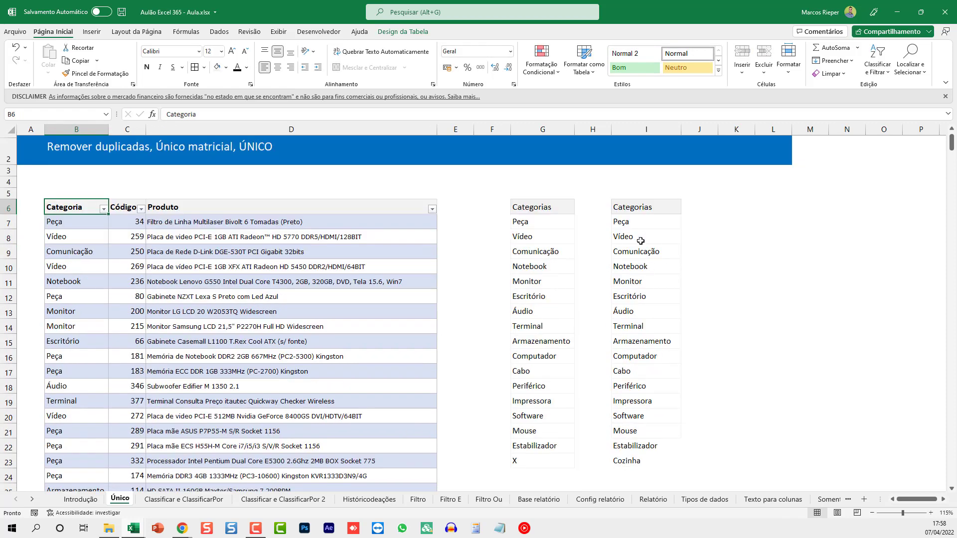
click(640, 460)
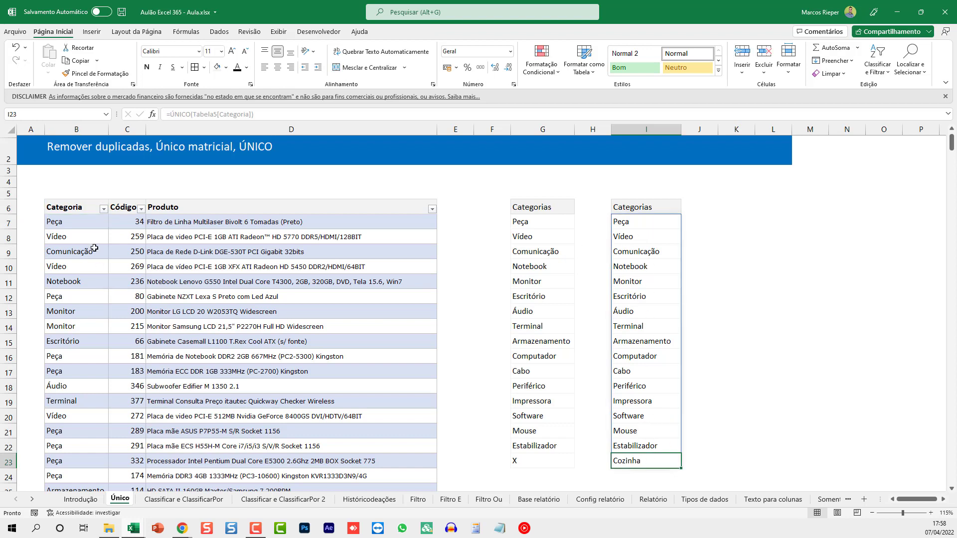
Change the categories in B11, B12 and B13 to a, b and c, and check the ÚNICO list.
click(86, 283)
text(Armazenamento)
key(Return)
text(b)
key(Return)
text(c)
key(Return)
key(Up)
key(Up)
key(Up)
text(a)
key(Delete)
key(Return)
drag(649, 235, 645, 333)
Review the ÚNICO formula in I7 and its reference to the table's Categoria column.
click(648, 255)
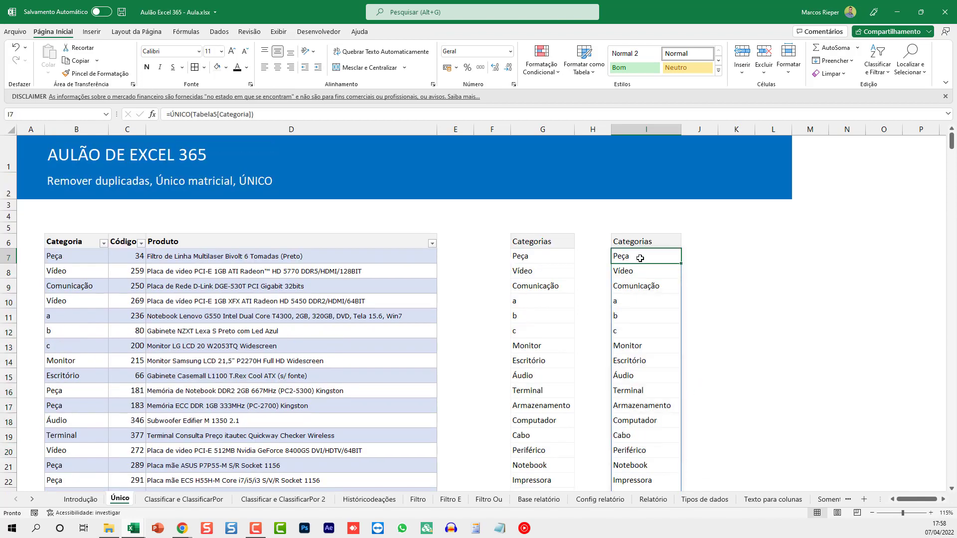
key(F2)
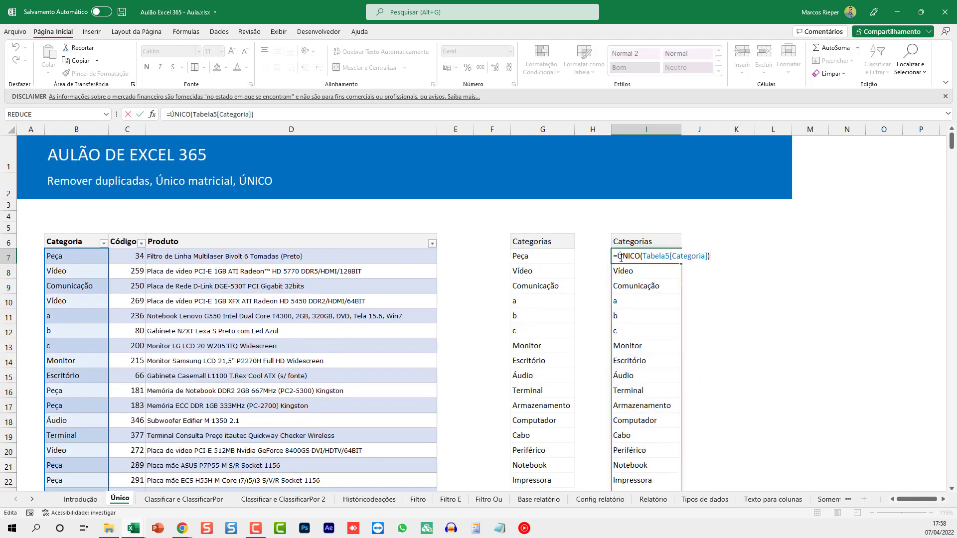
key(Escape)
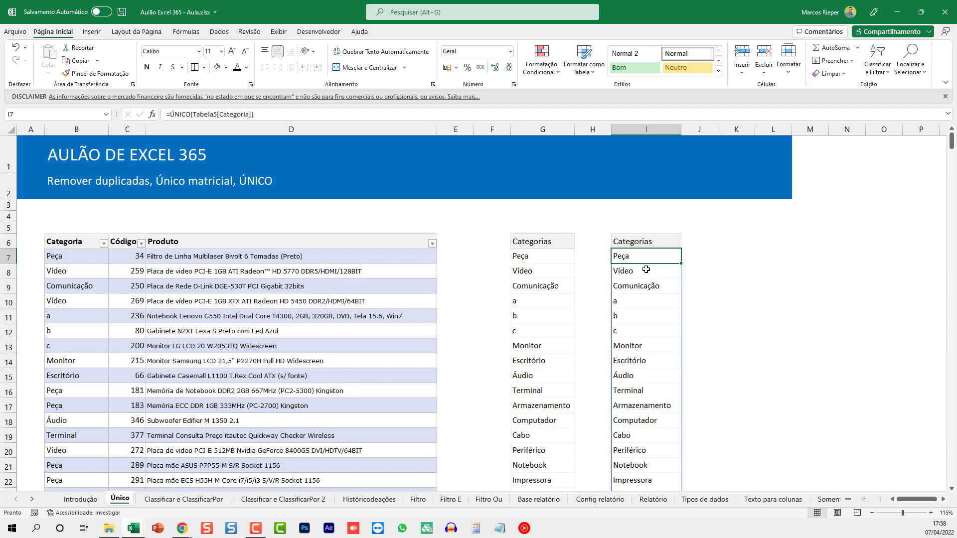
key(F2)
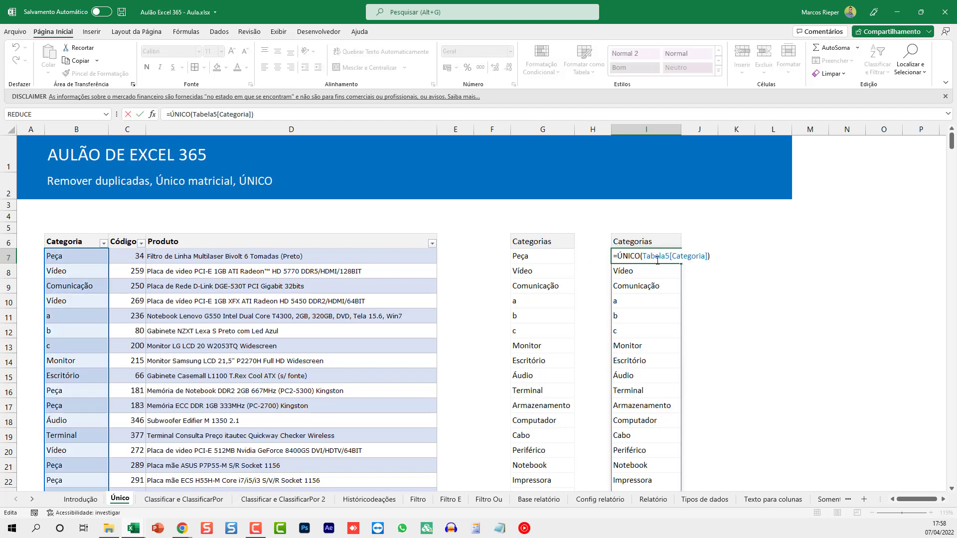
key(Escape)
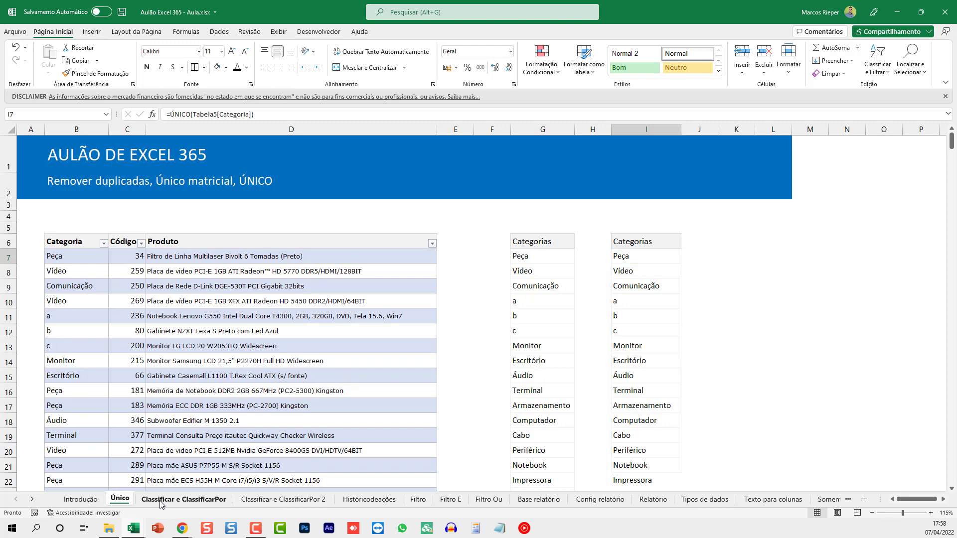
Go to the Classificar e ClassificarPor sheet and enlarge the view of its Valor and Nome lists.
click(160, 502)
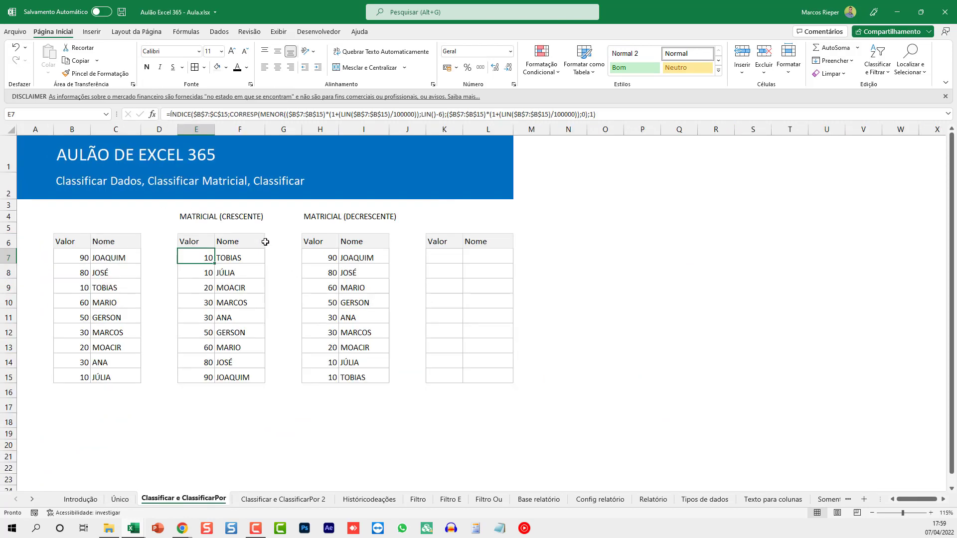
ctrl+scroll(265, 241, up, 3)
scroll(254, 264, up, 1)
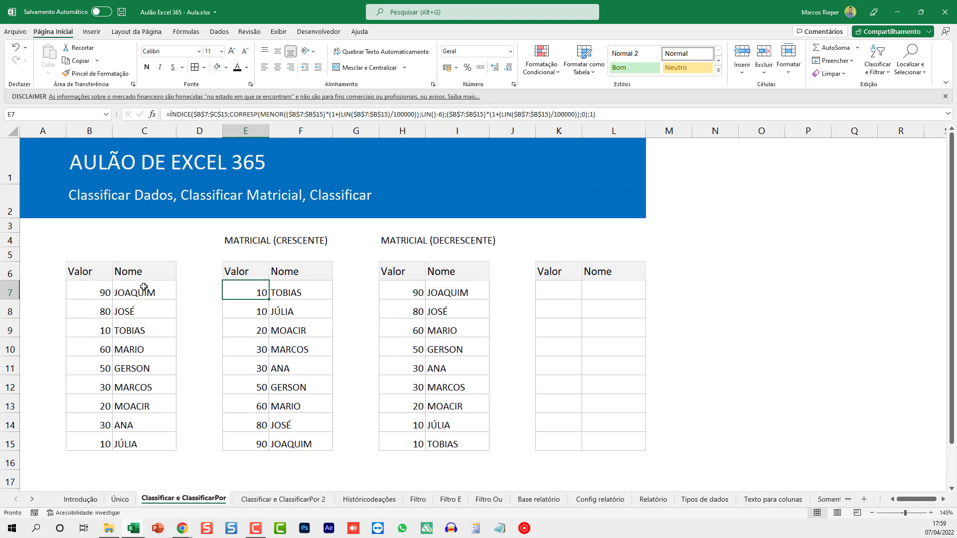
click(125, 291)
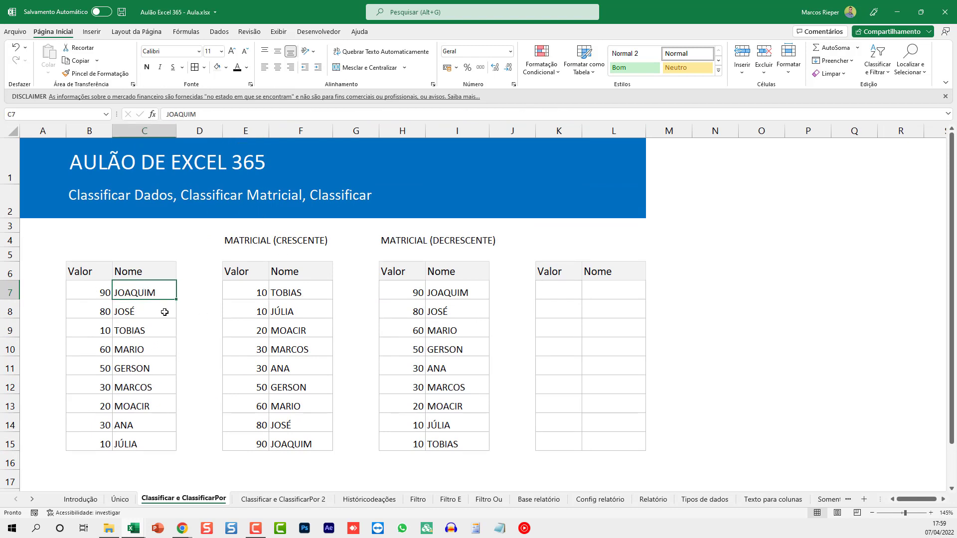
Copy the Valor and Nome data in B7:C15 to the empty area starting at N7.
drag(93, 275, 145, 444)
key(ctrl+c)
click(714, 269)
click(727, 295)
key(ctrl+v)
key(Escape)
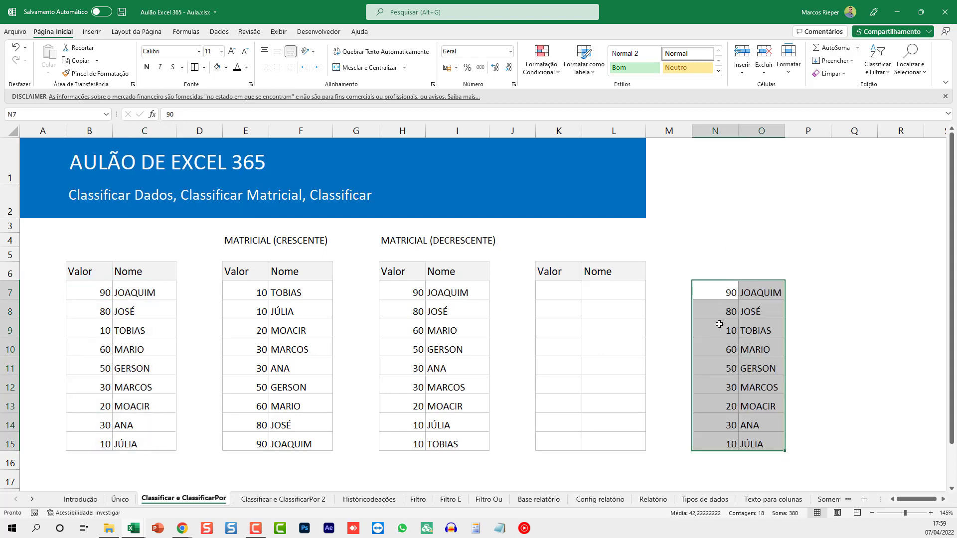
Sort the copied data in N7:O15 by Coluna N cell values, from smallest to largest.
click(219, 32)
click(413, 58)
click(482, 308)
click(472, 319)
click(646, 285)
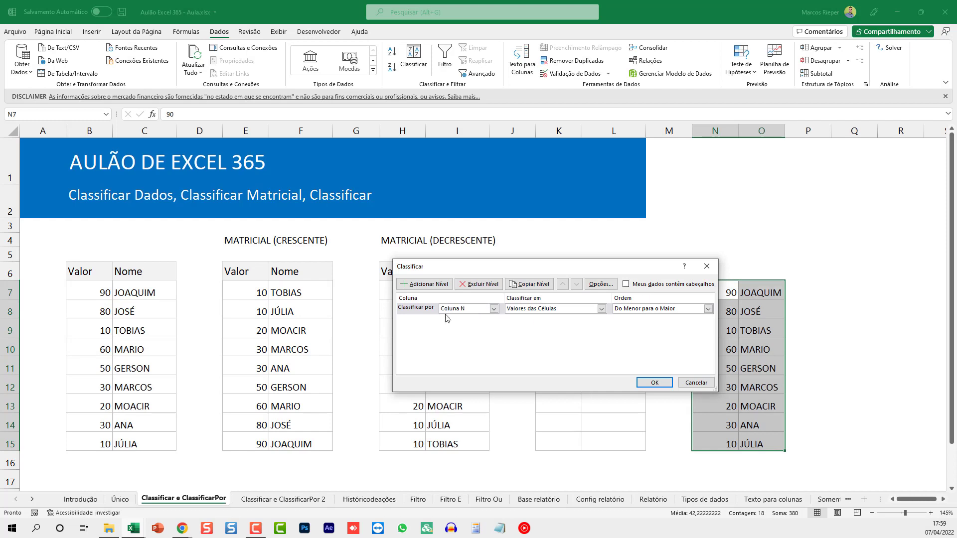
drag(567, 274, 377, 274)
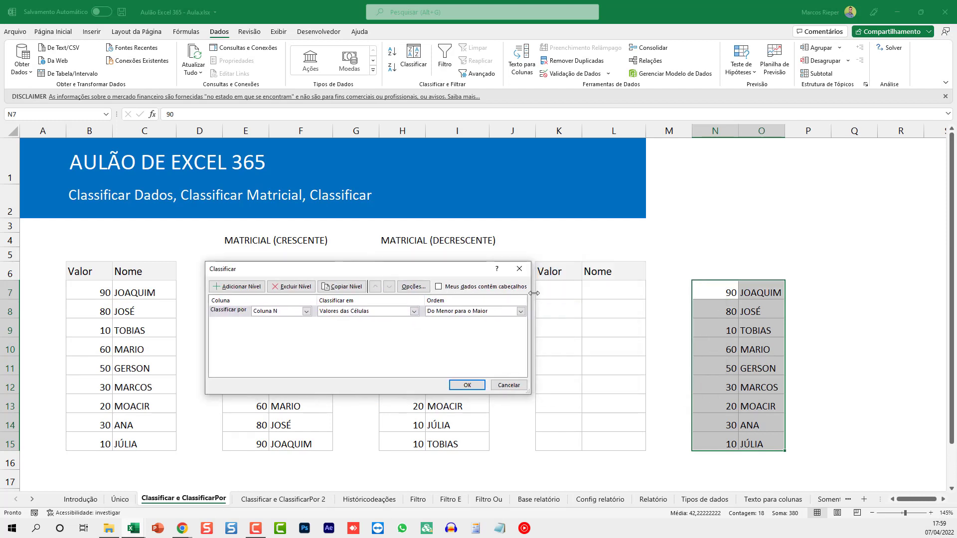
click(464, 383)
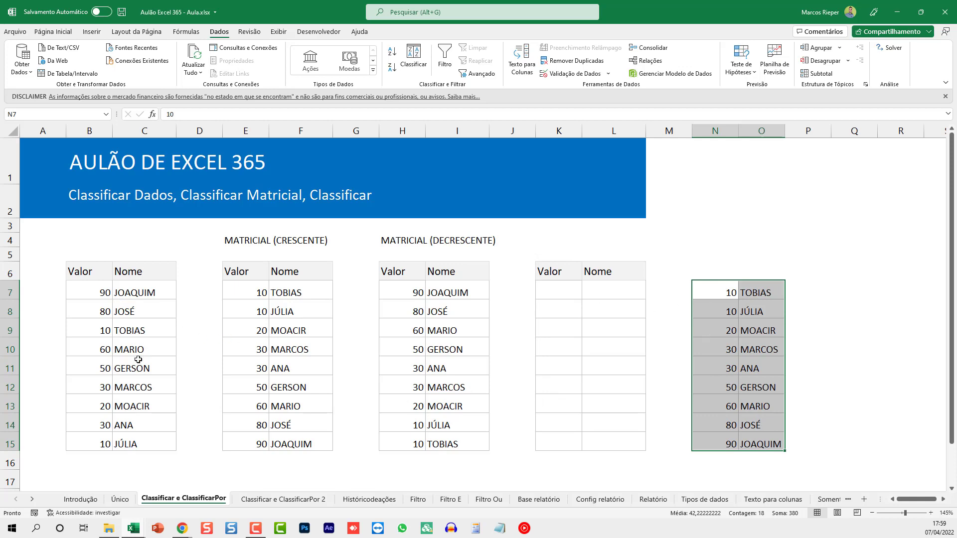
Clear the sorted copy in columns N and O by pasting the blank cell N6 over it.
click(728, 262)
key(ctrl+c)
shift+click(763, 461)
key(ctrl+v)
click(743, 346)
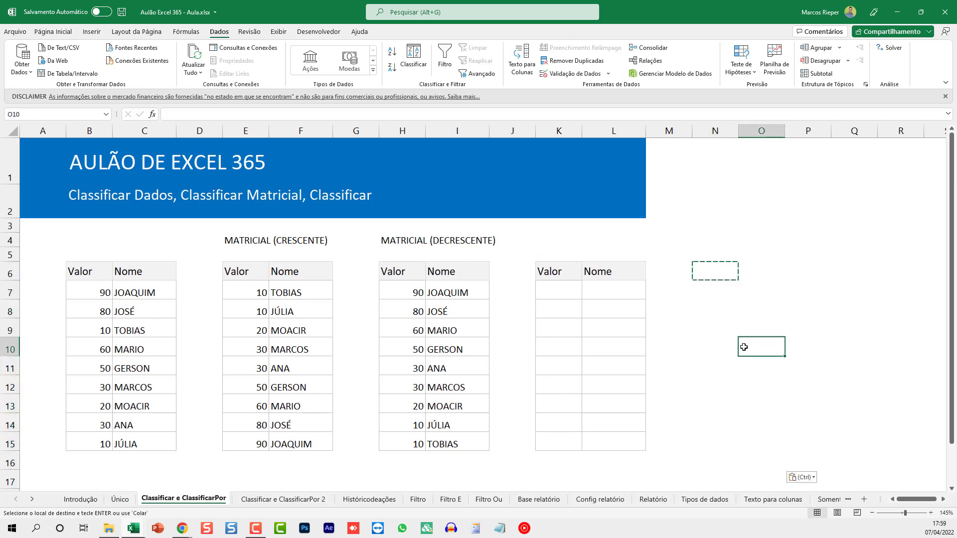
key(Escape)
Examine the ÍNDICE, CORRESP and MENOR array formula in E7 and E15 of the ascending list.
click(261, 293)
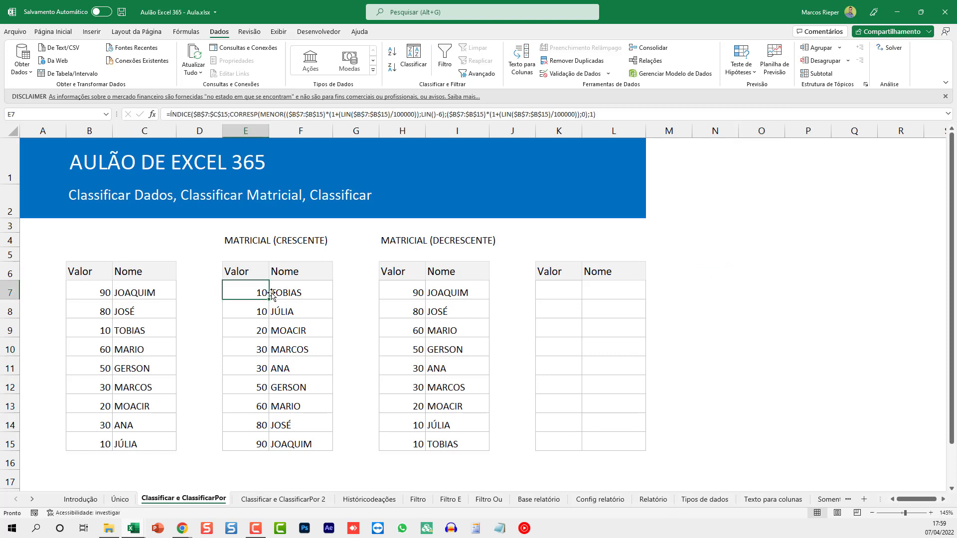
key(F2)
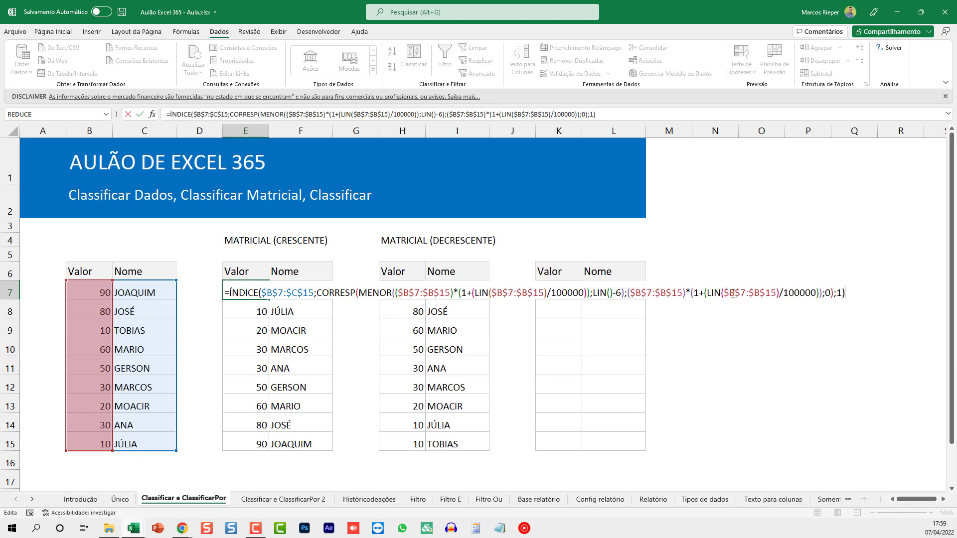
key(Escape)
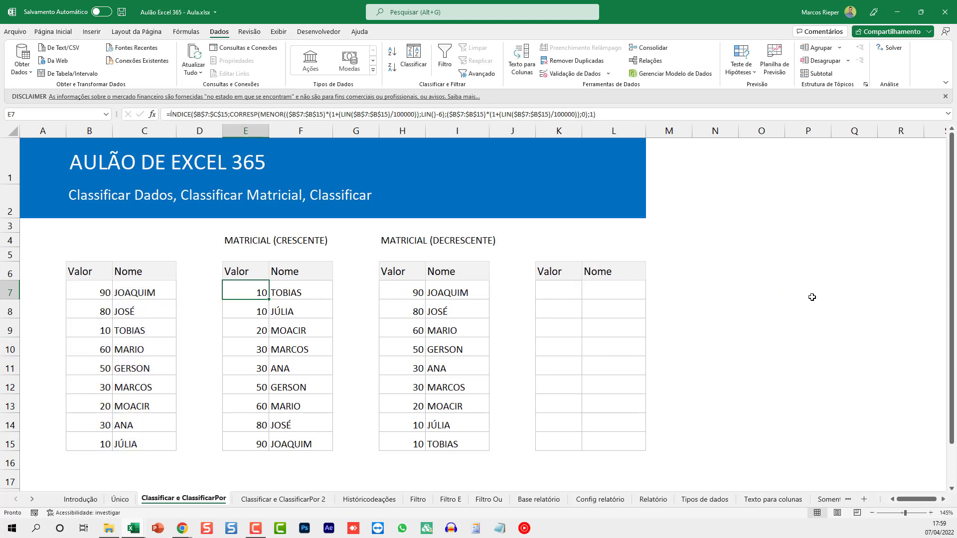
key(F2)
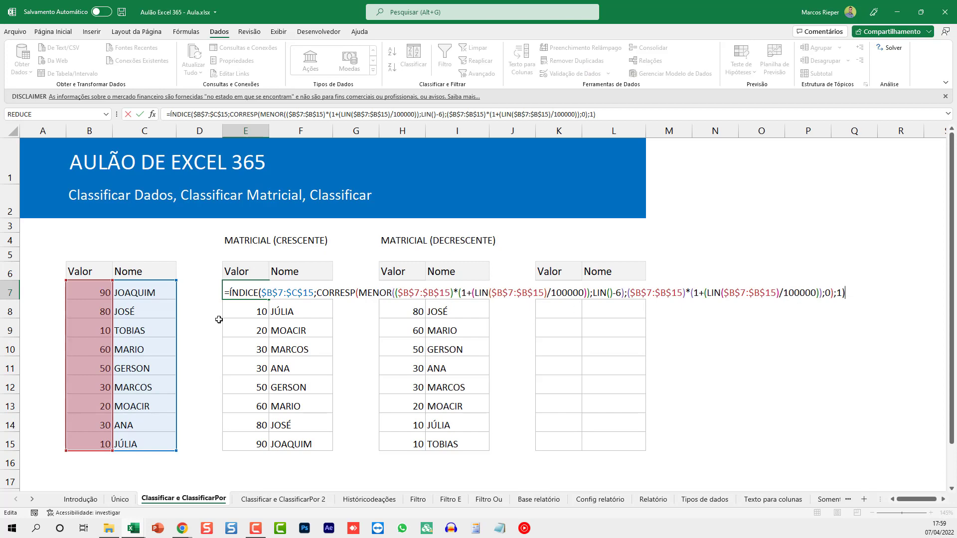
key(ctrl+Return)
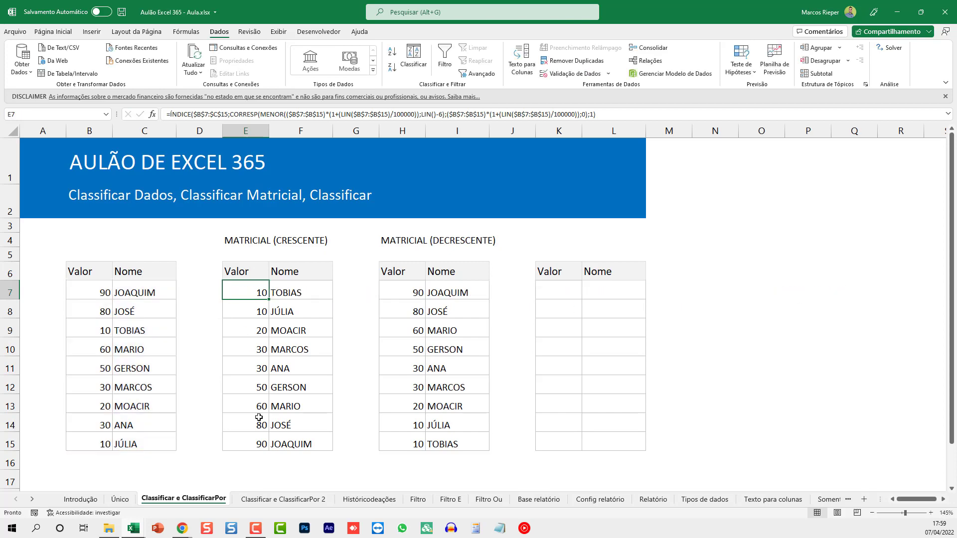
click(259, 446)
double_click(252, 457)
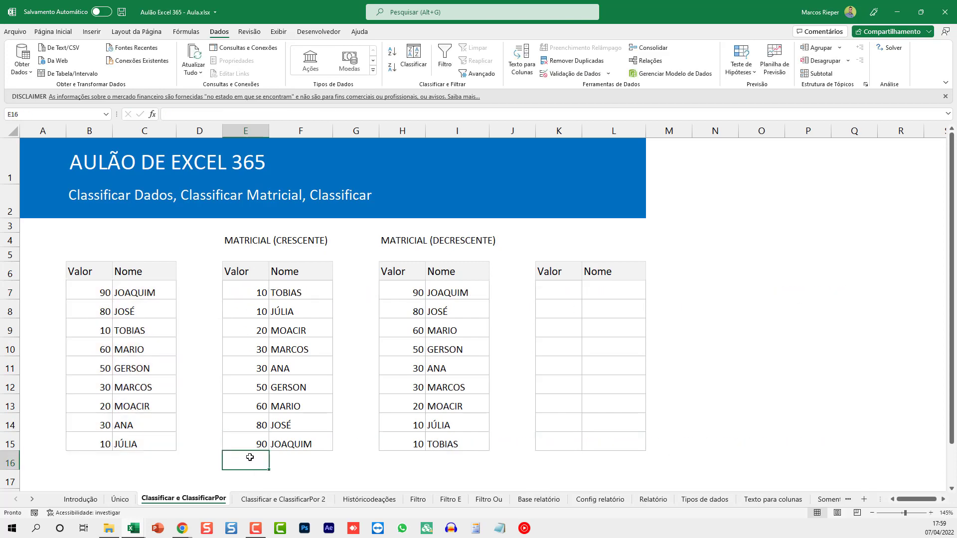
key(Escape)
key(Up)
double_click(259, 444)
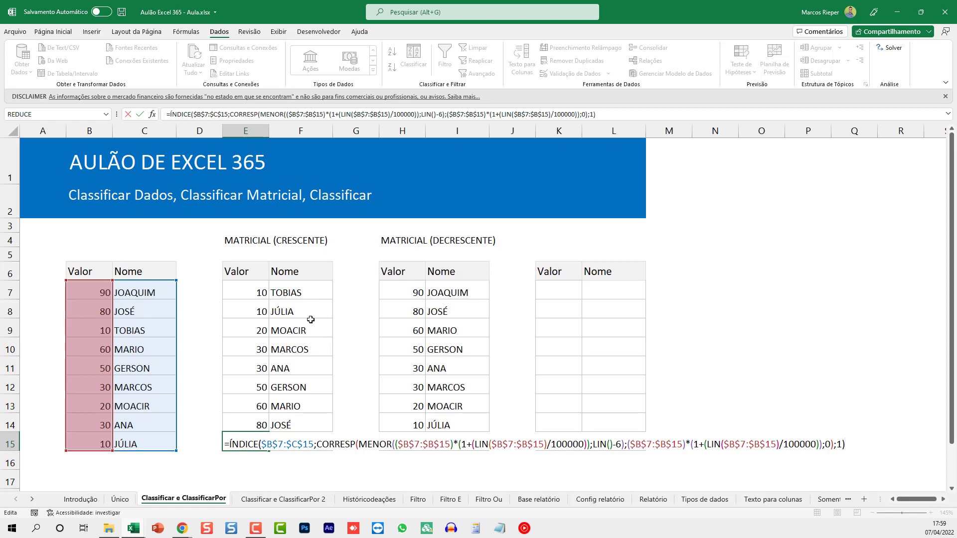
key(Escape)
Compare the ascending Nome formula in F7 with the descending Valor formula in H7, which uses MAIOR.
double_click(290, 295)
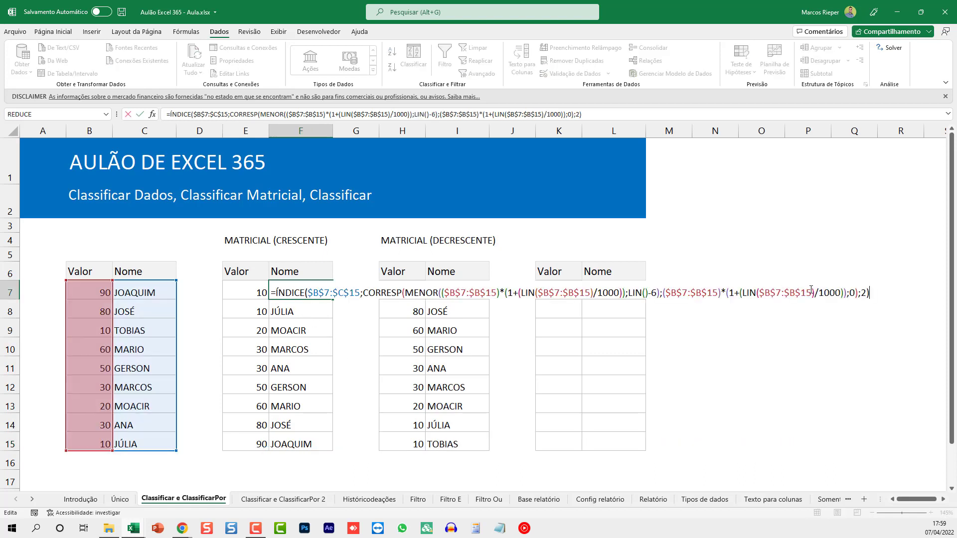
key(Escape)
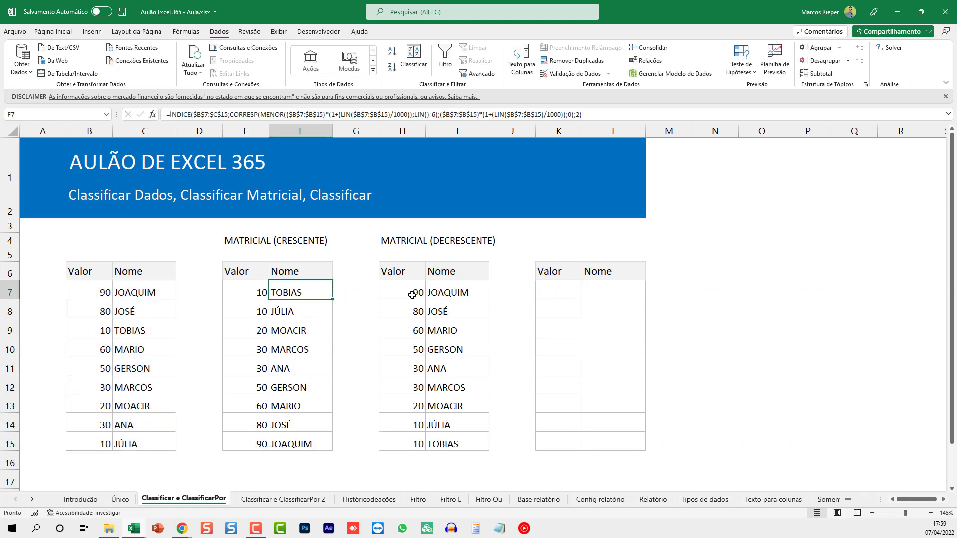
click(405, 289)
key(F2)
key(Escape)
click(290, 291)
key(F2)
key(Escape)
click(409, 292)
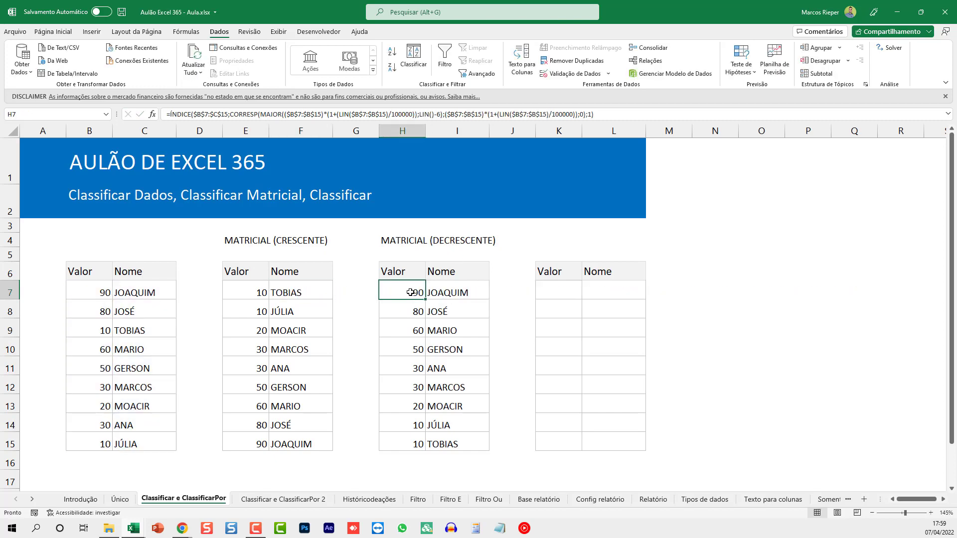
key(F2)
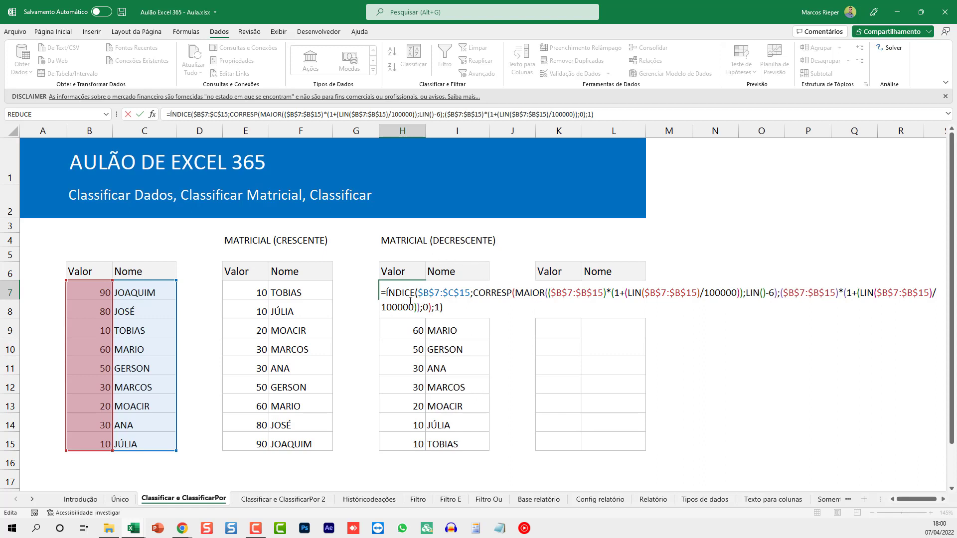
key(Escape)
Enter =CLASSIFICAR(B7:C15;1) in K7 to list the Valor and Nome data sorted by the first column.
click(554, 294)
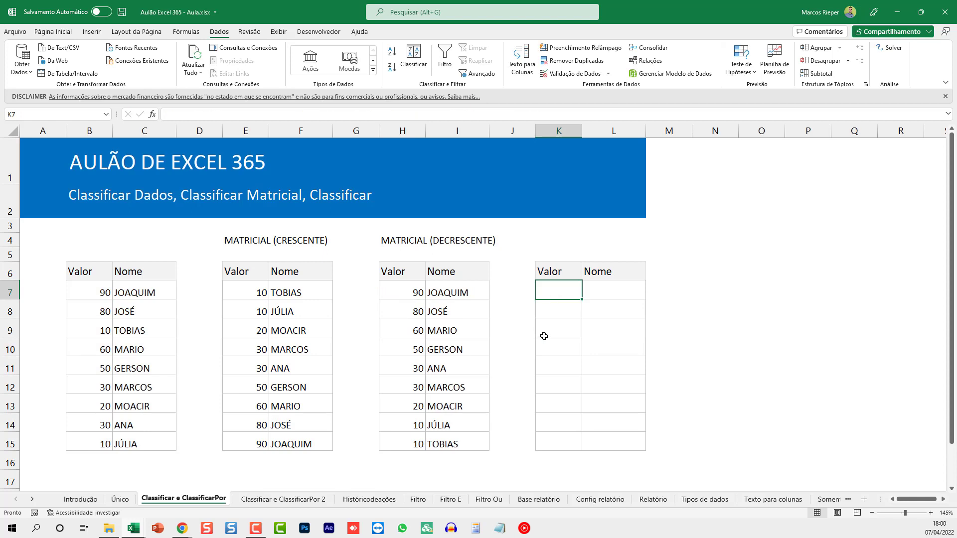
text(=CLA)
key(BackSpace)
key(BackSpace)
key(BackSpace)
text(CLA)
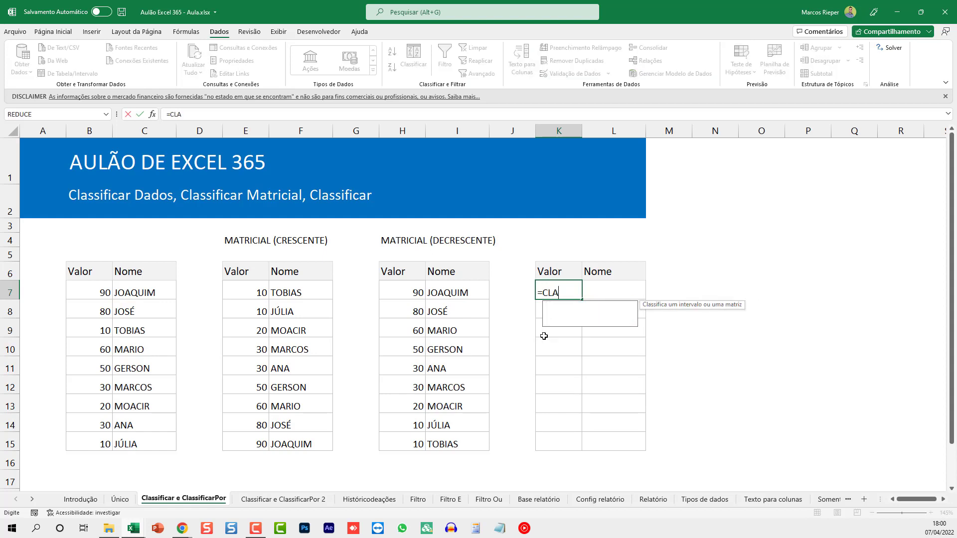
text(SSIFICAR)
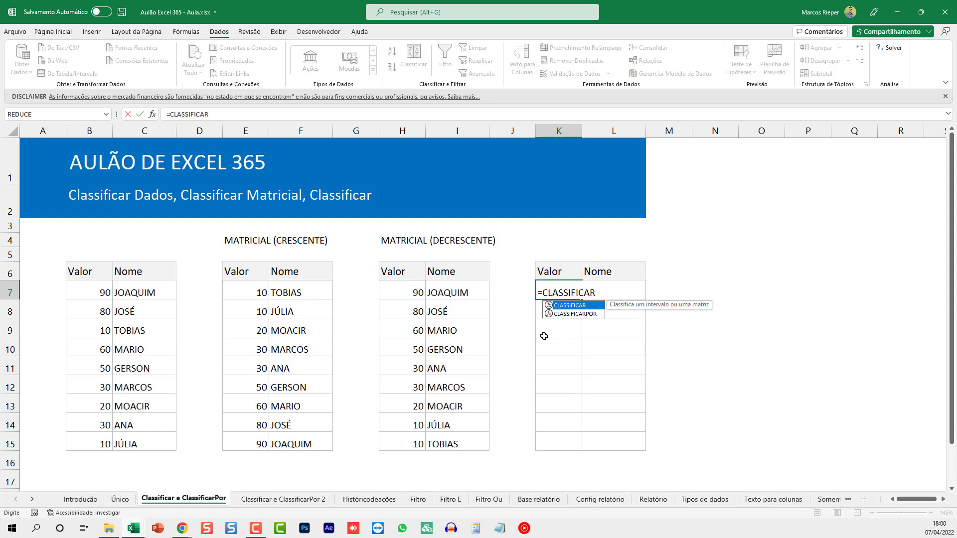
text(()
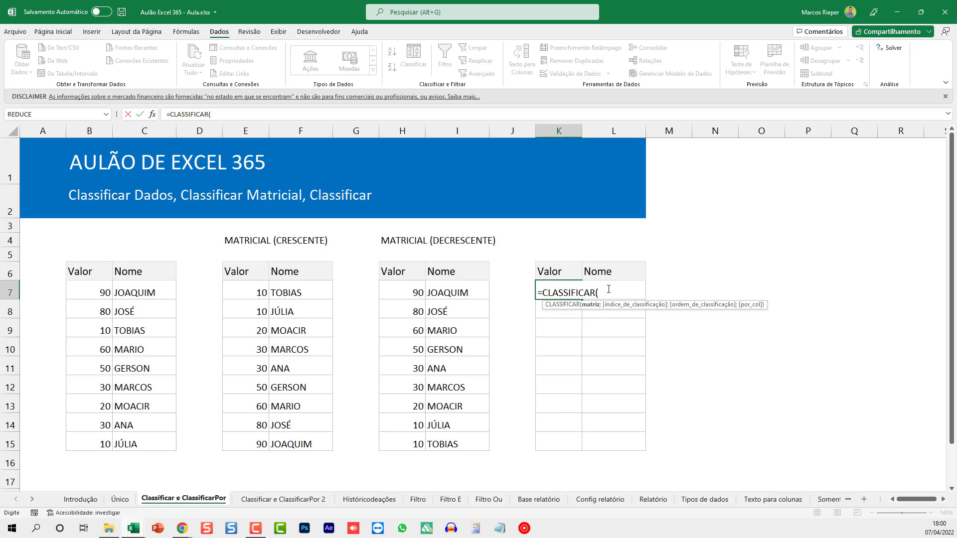
drag(99, 292, 149, 444)
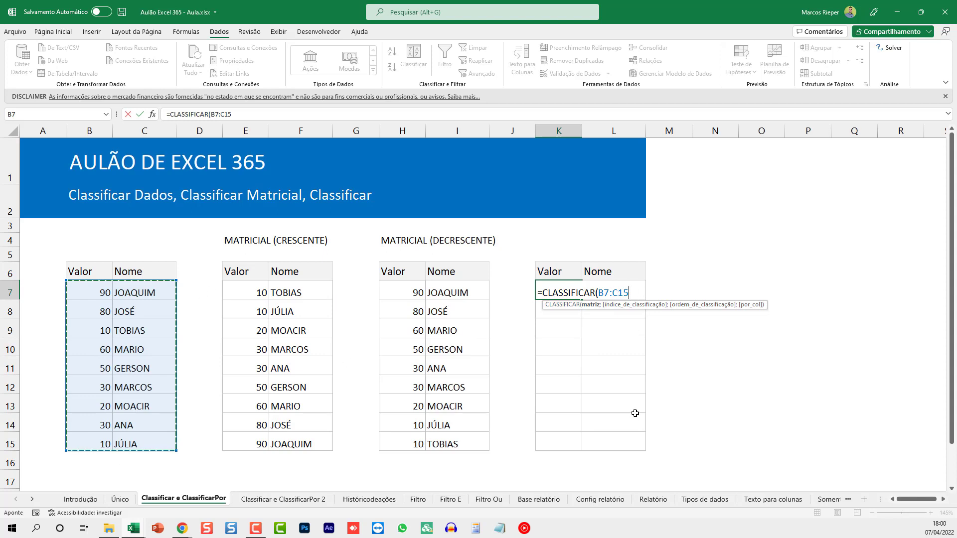
text(;)
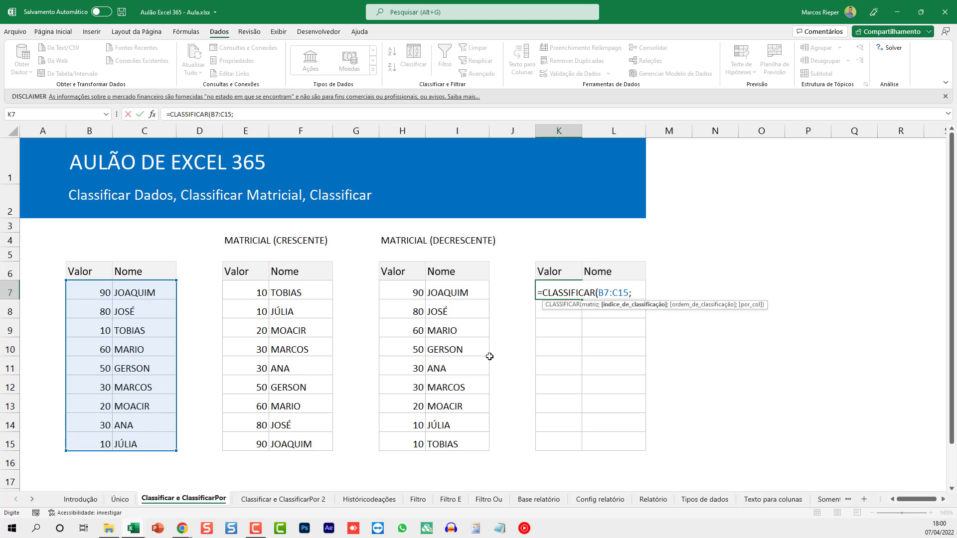
text(;)
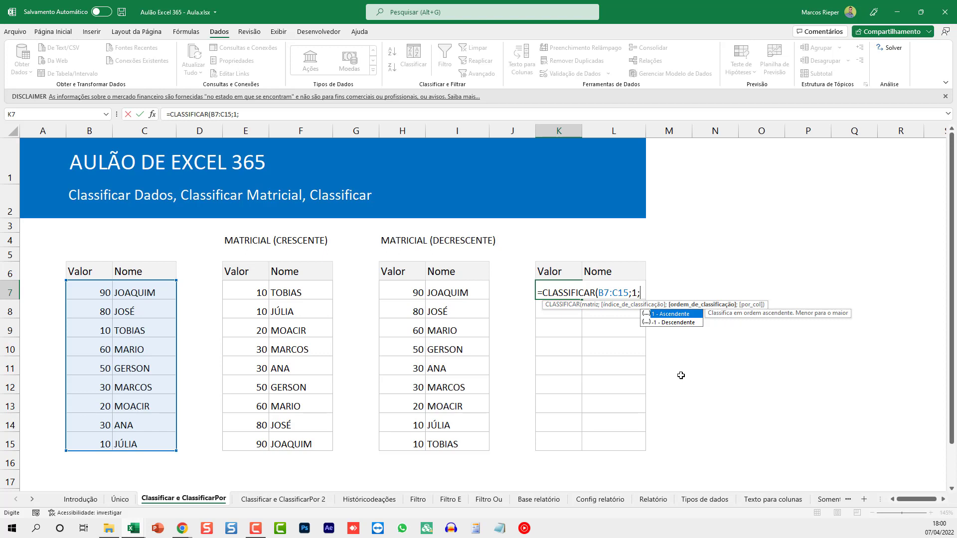
key(BackSpace)
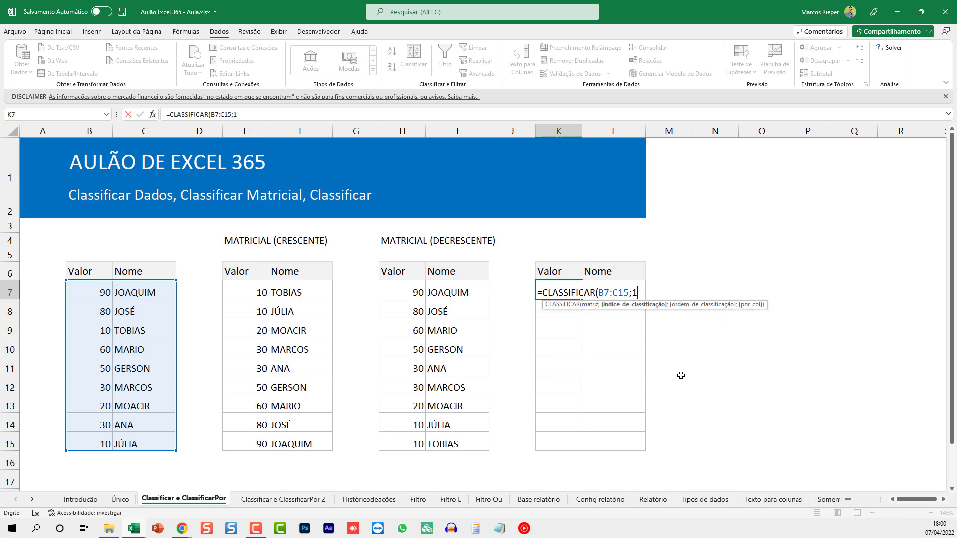
text())
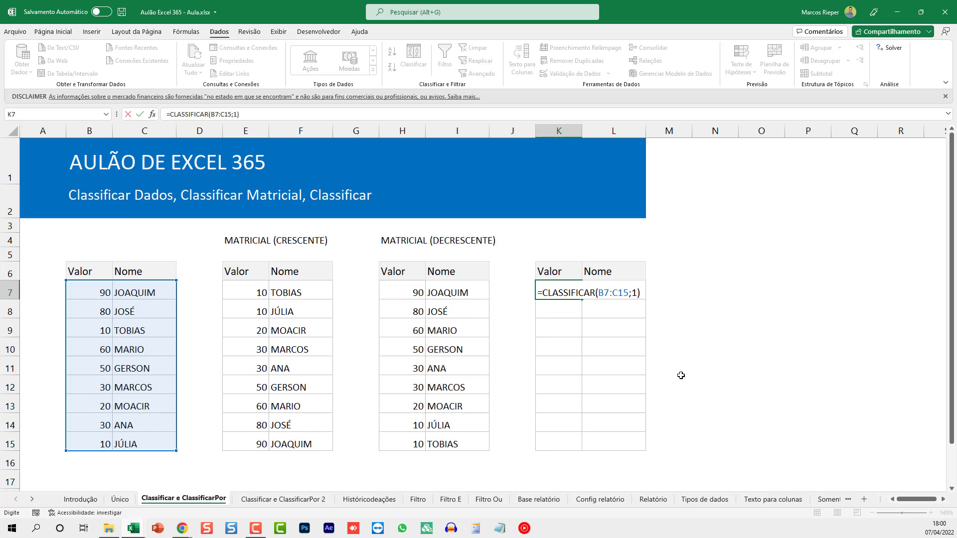
key(Return)
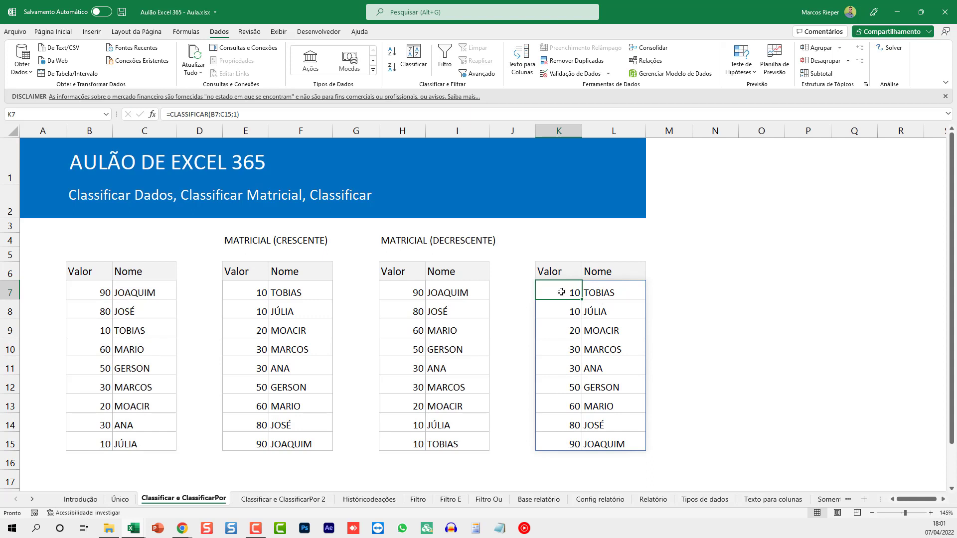
Try to reverse the sorted list by replacing the second argument of the K7 formula with -1.
key(F2)
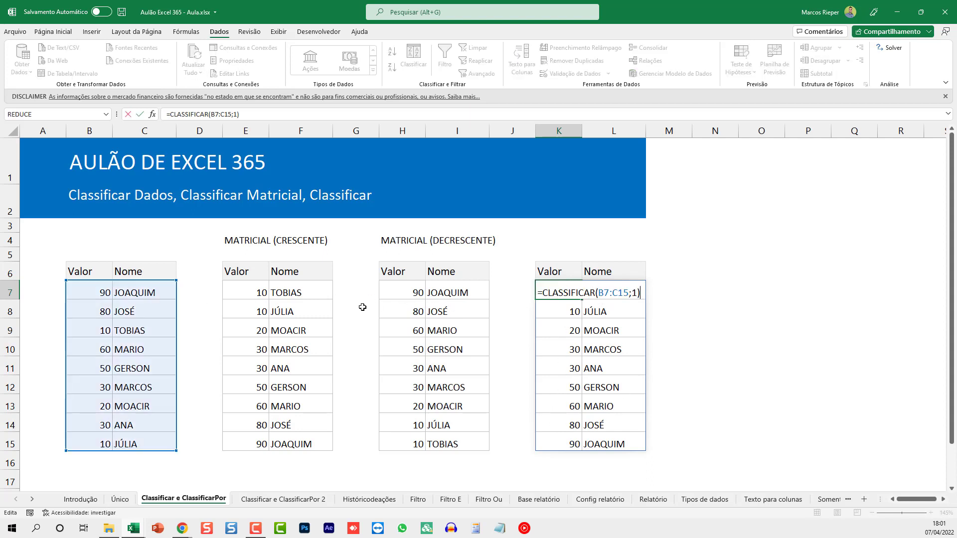
key(Escape)
drag(571, 292, 573, 439)
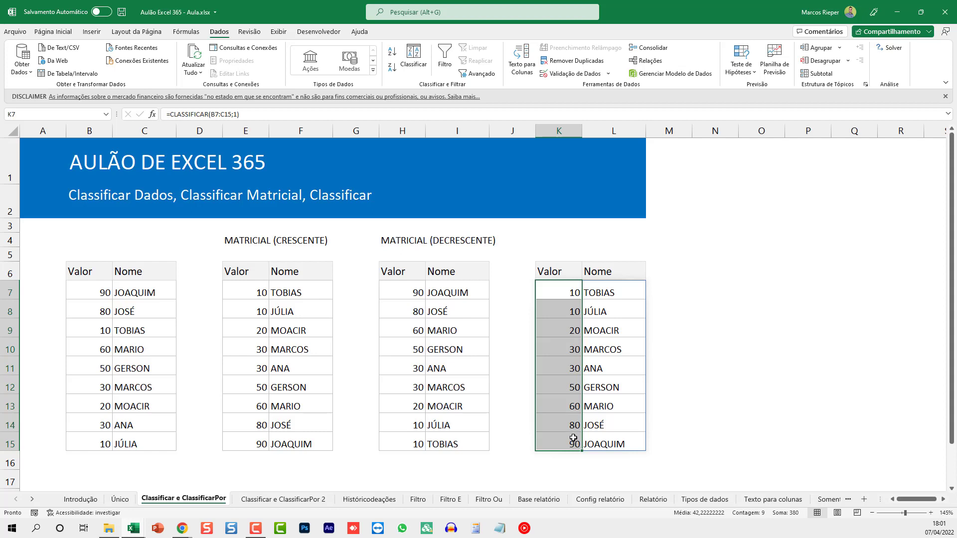
click(617, 296)
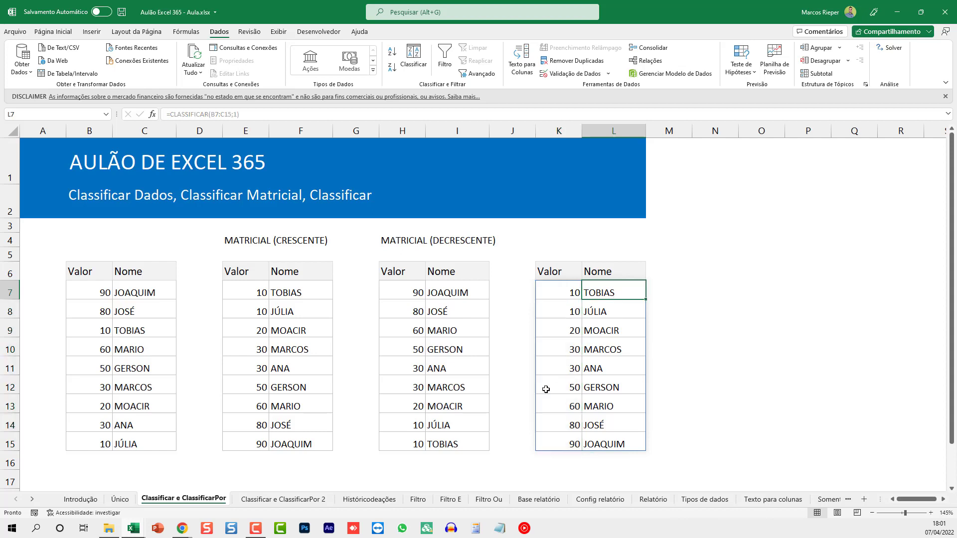
double_click(580, 296)
key(Left)
key(shift+Left)
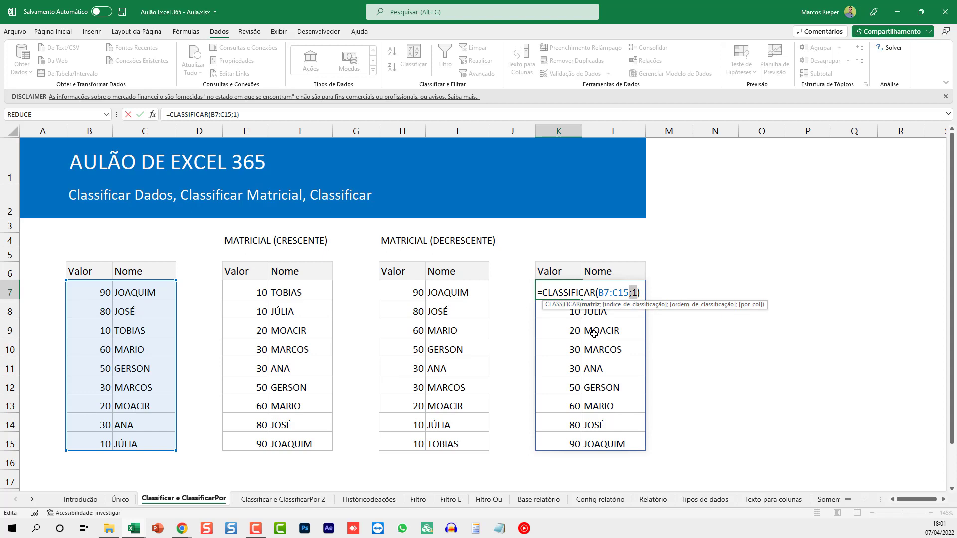
key(BackSpace)
text(-1)
key(Return)
key(Up)
Correct the K7 formula to =CLASSIFICAR(B7:C15;1;-1), sorting by the first column in descending order.
key(F2)
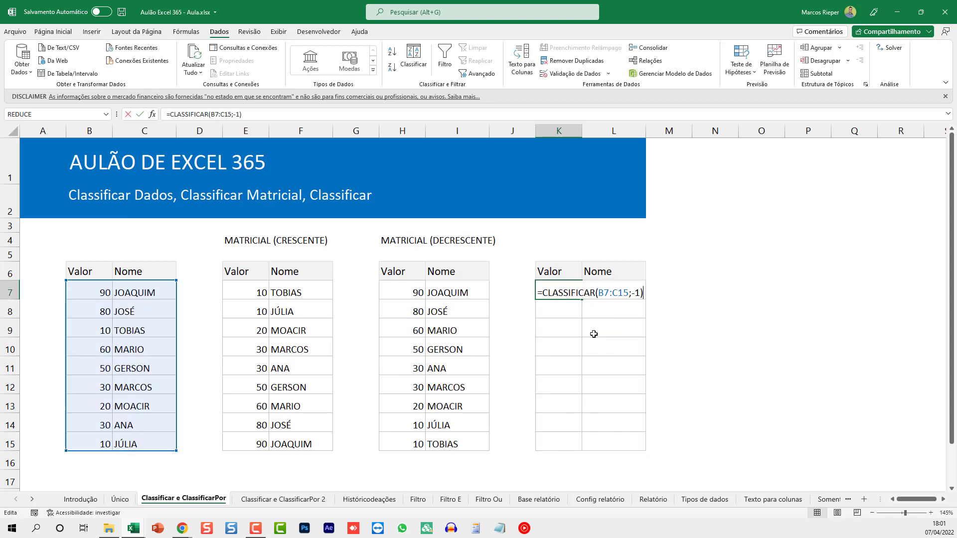
key(Left)
key(BackSpace)
key(BackSpace)
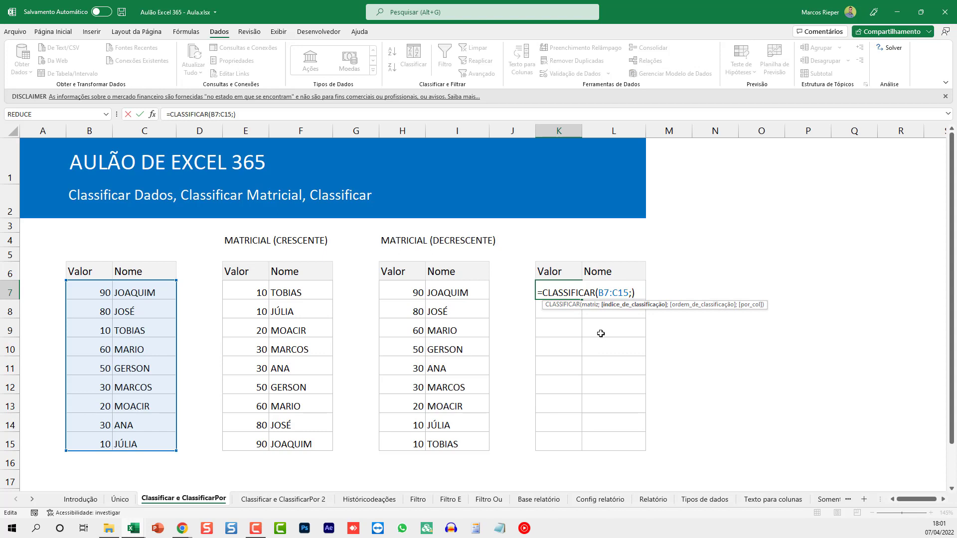
text(1;)
double_click(675, 323)
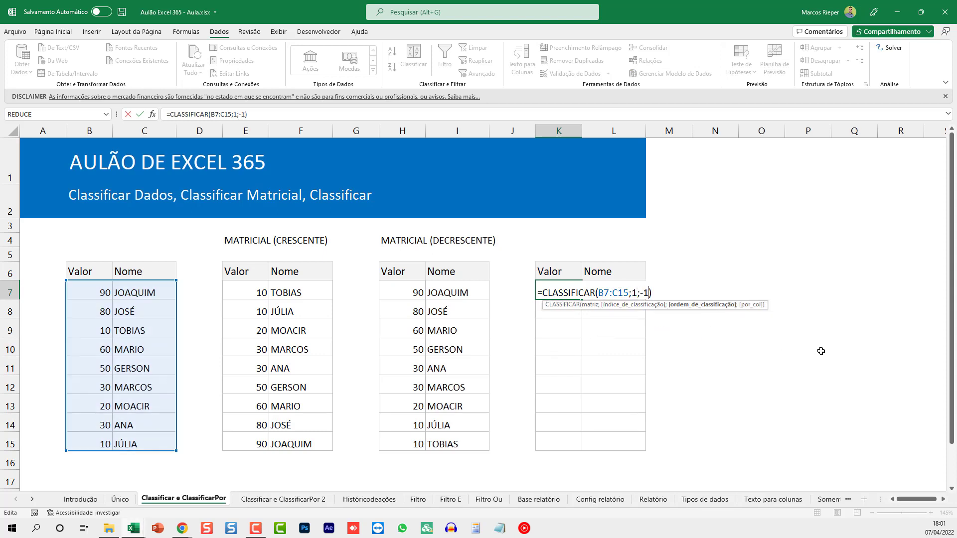
key(ctrl+Return)
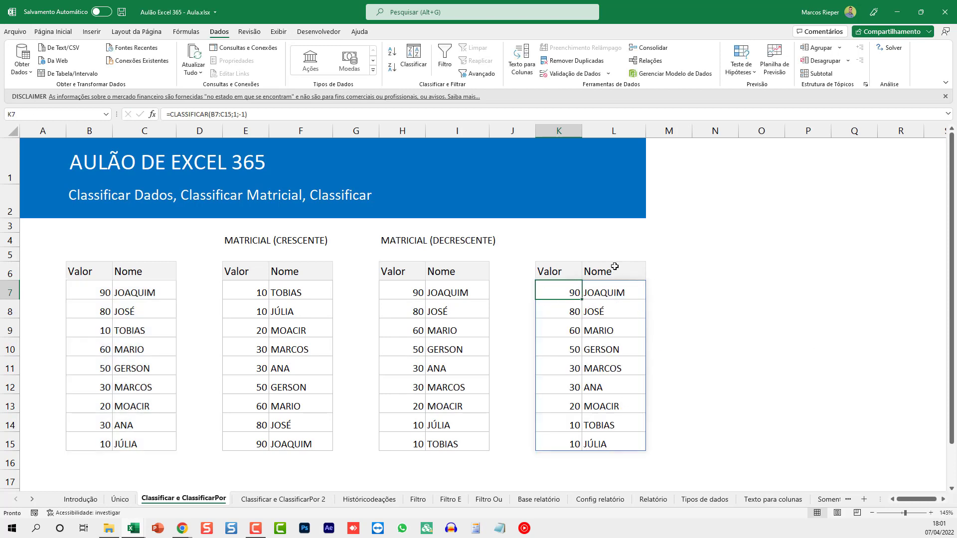
Switch the sort order argument in the K7 formula to 1 for an ascending list.
key(F2)
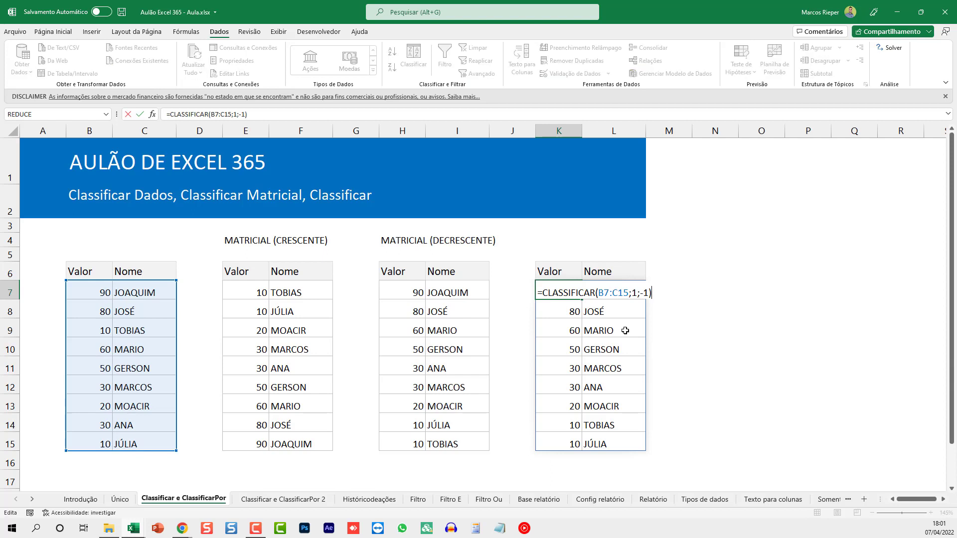
key(Left)
key(Left)
key(BackSpace)
key(ctrl+Return)
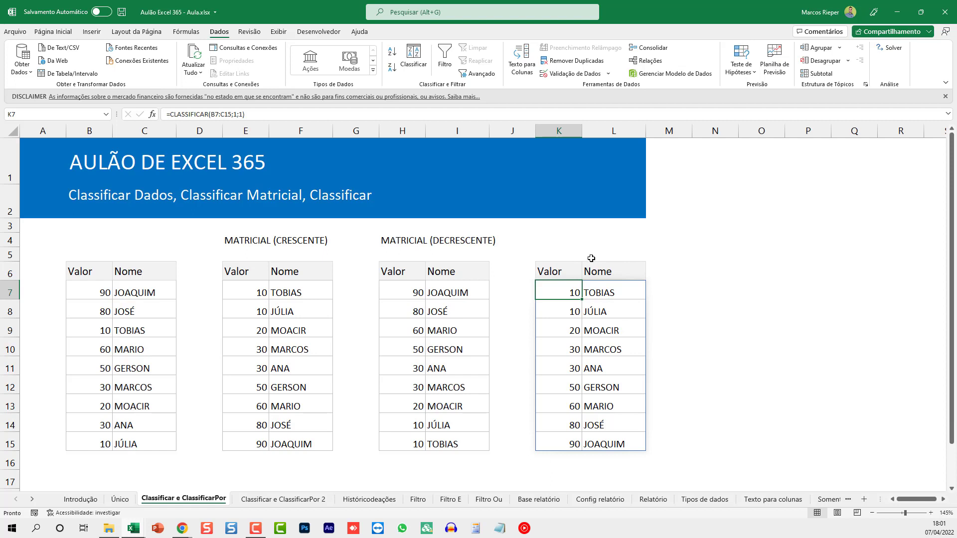
Set the source value in B9 to 25 to test the automatic re-sorting of the lists.
click(558, 237)
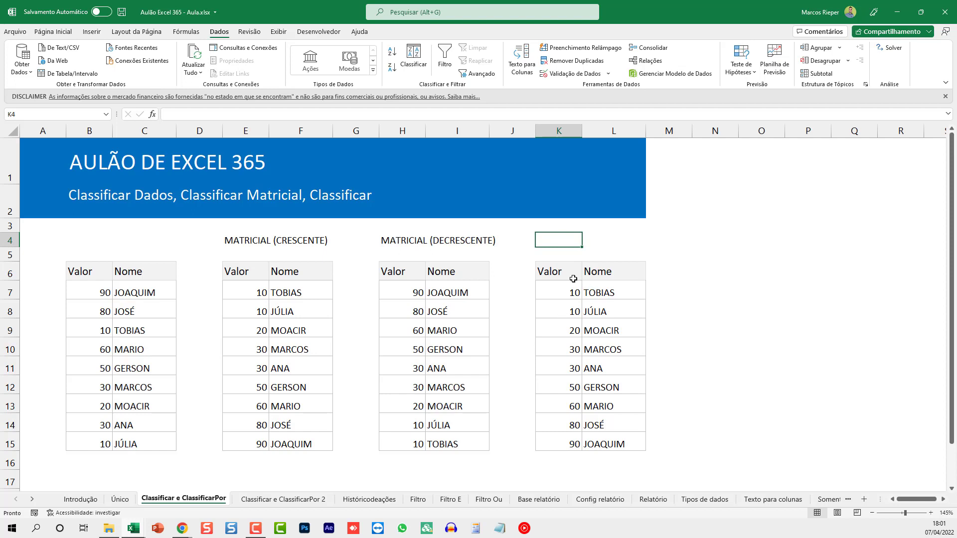
click(111, 349)
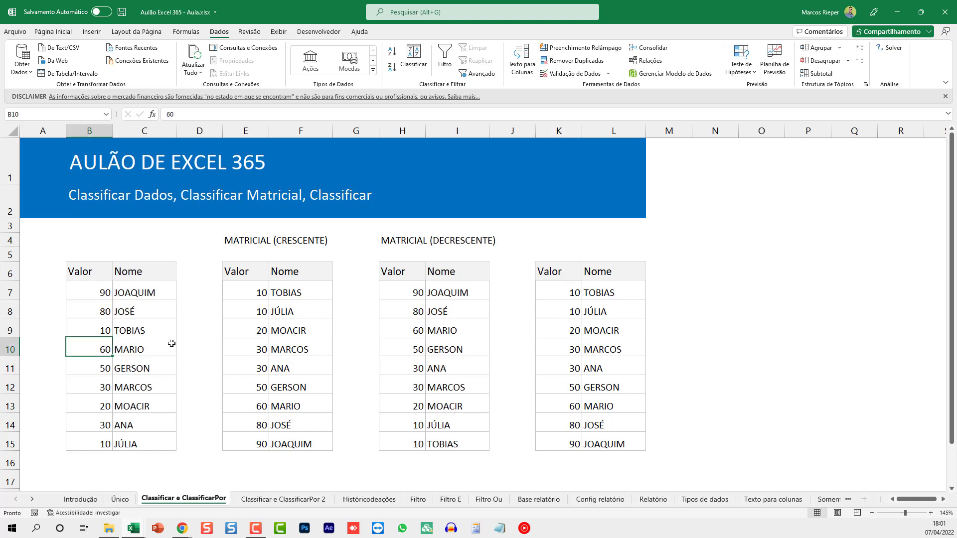
key(Up)
text(25)
key(Return)
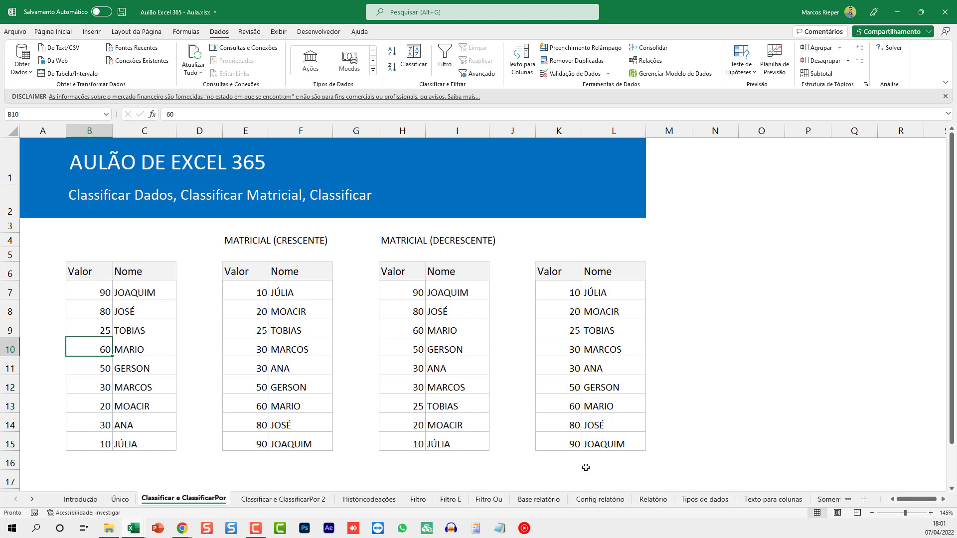
On the Classificar e ClassificarPor 2 sheet, enter =CLASSIFICARPOR(B7:F22;C7:C22;1) in H7 to sort the products by Código in ascending order.
click(288, 499)
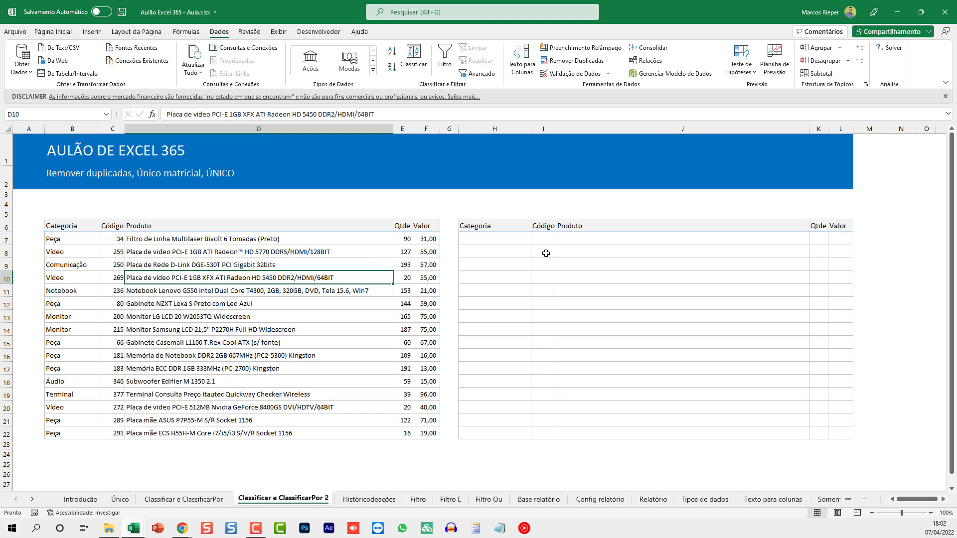
click(501, 240)
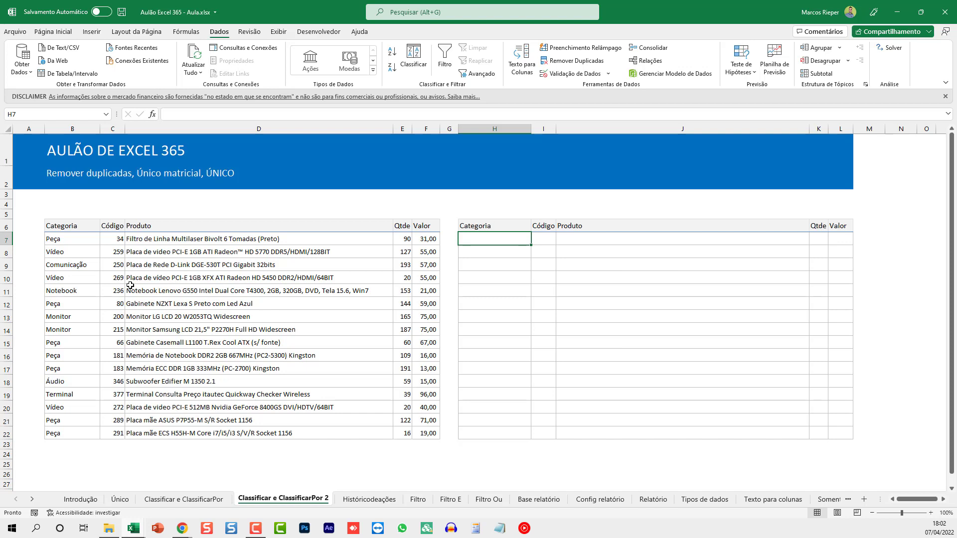
text(=CLAS)
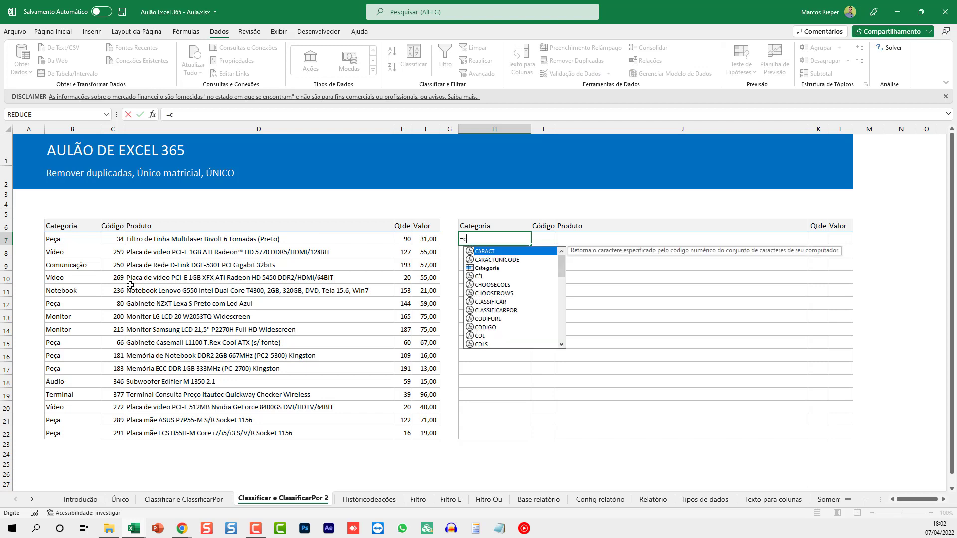
text(SIFICAR)
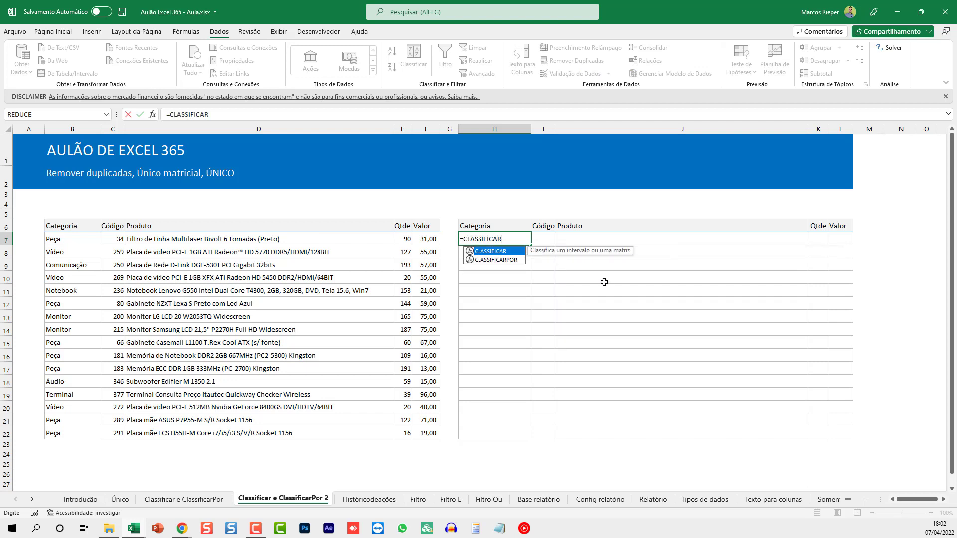
click(499, 261)
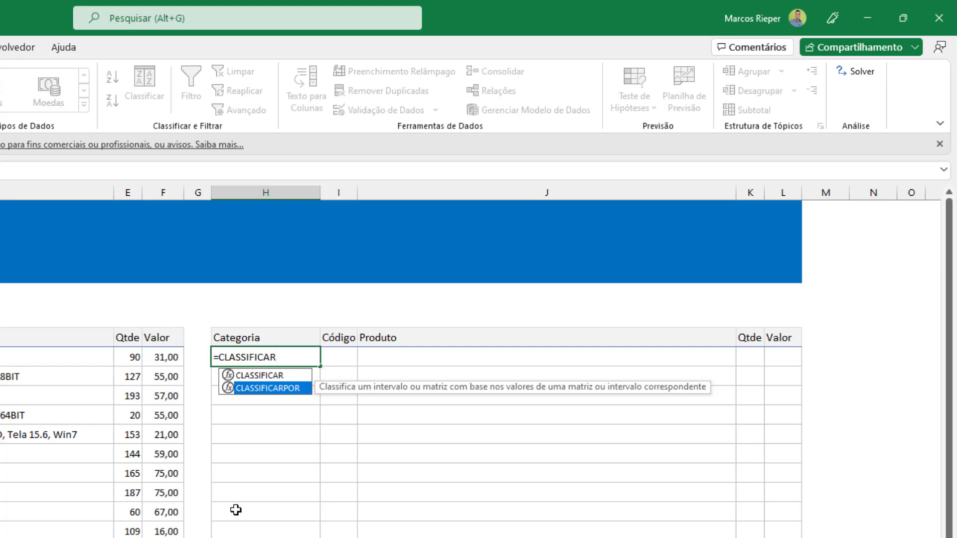
double_click(259, 390)
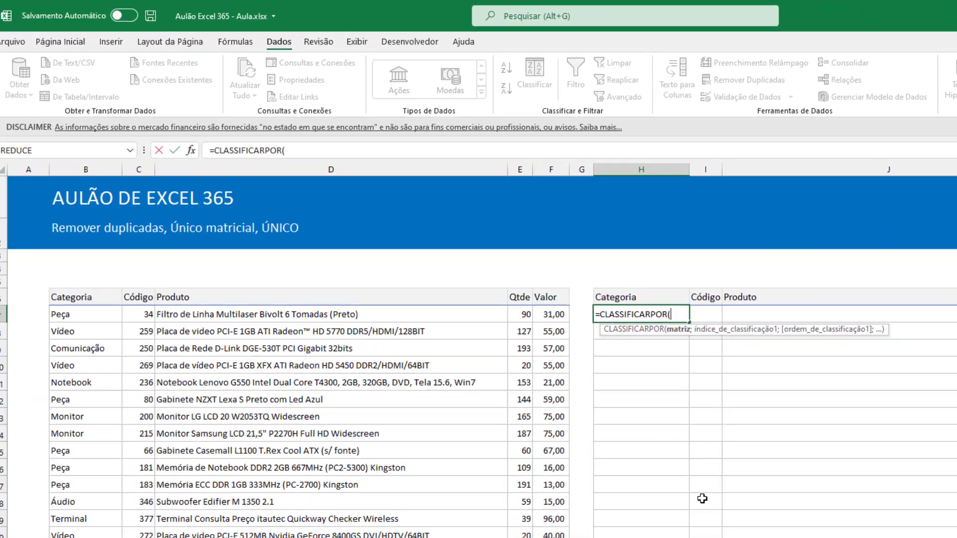
drag(82, 316, 563, 537)
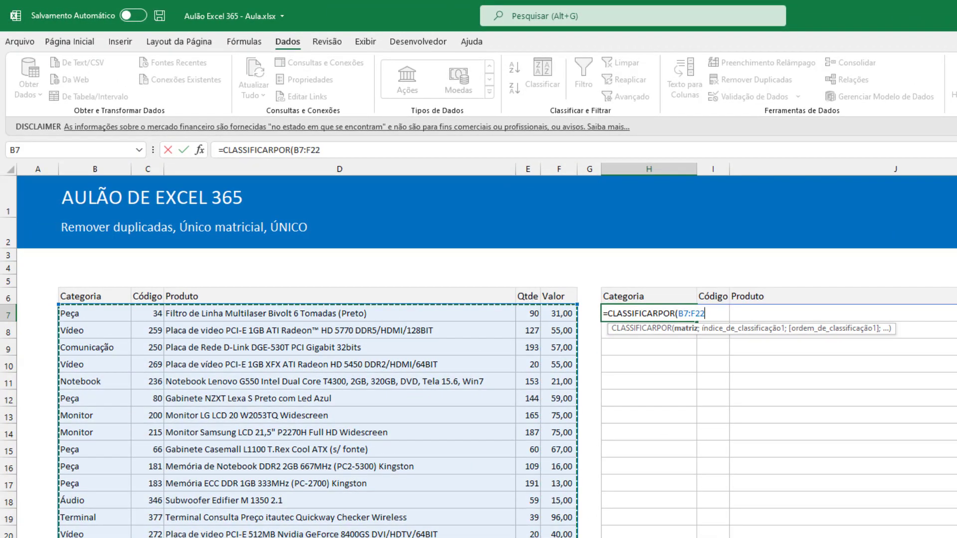
text(;)
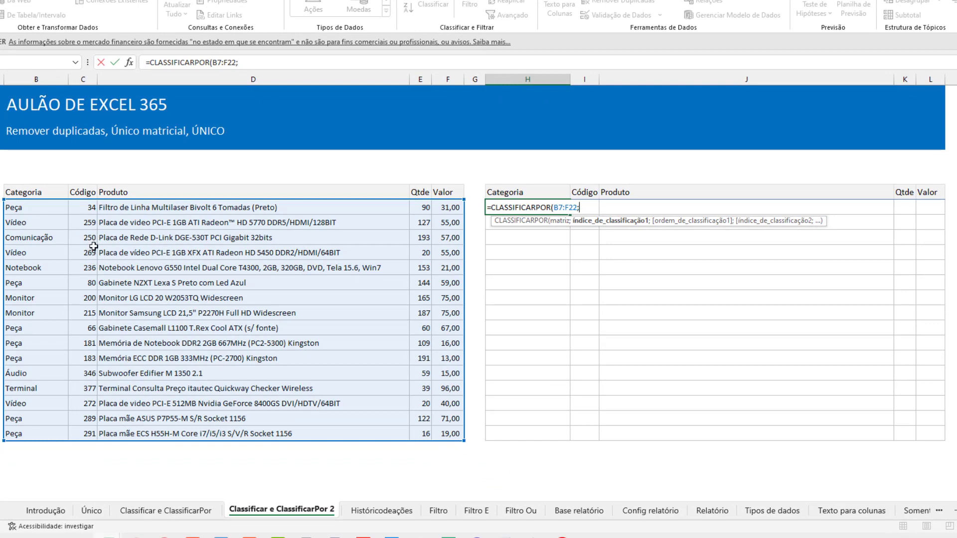
drag(86, 210, 75, 433)
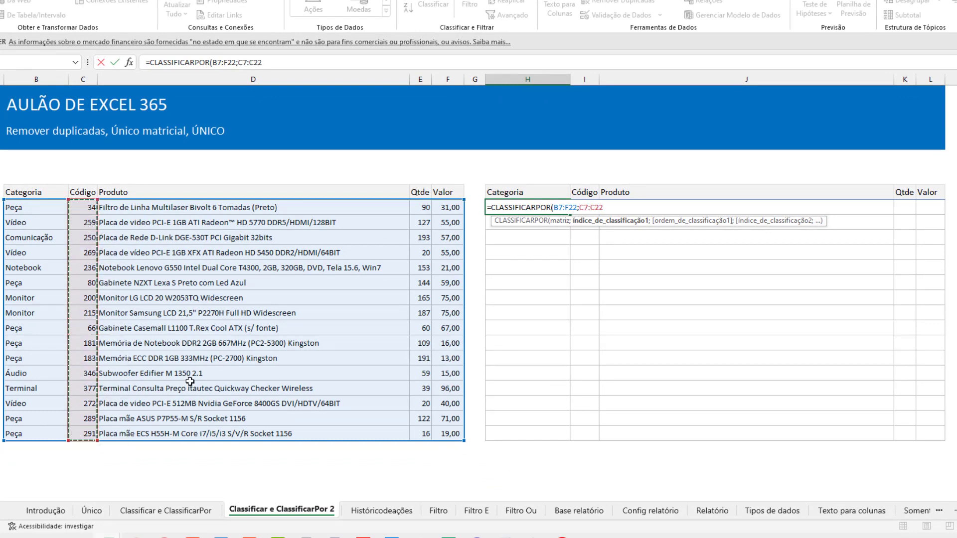
text(;)
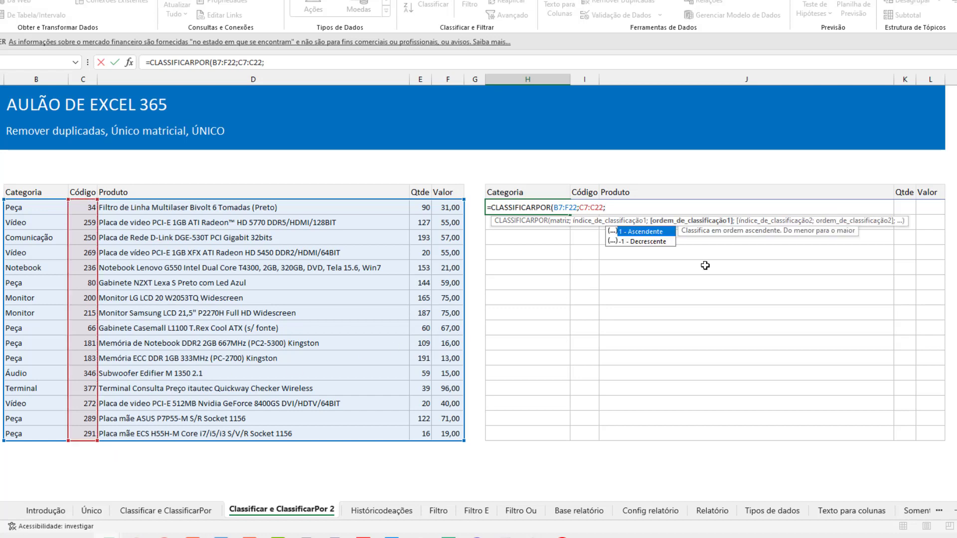
double_click(646, 233)
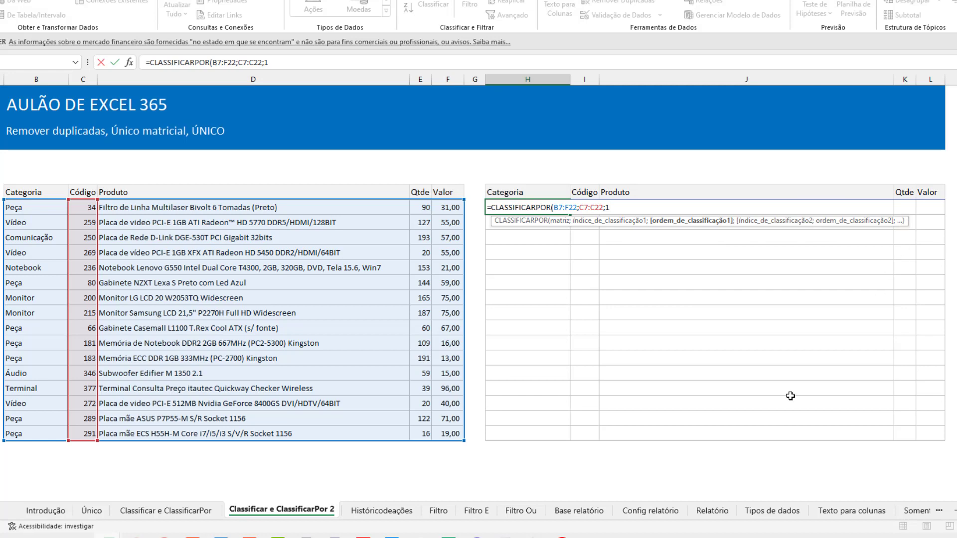
text())
key(Return)
key(Up)
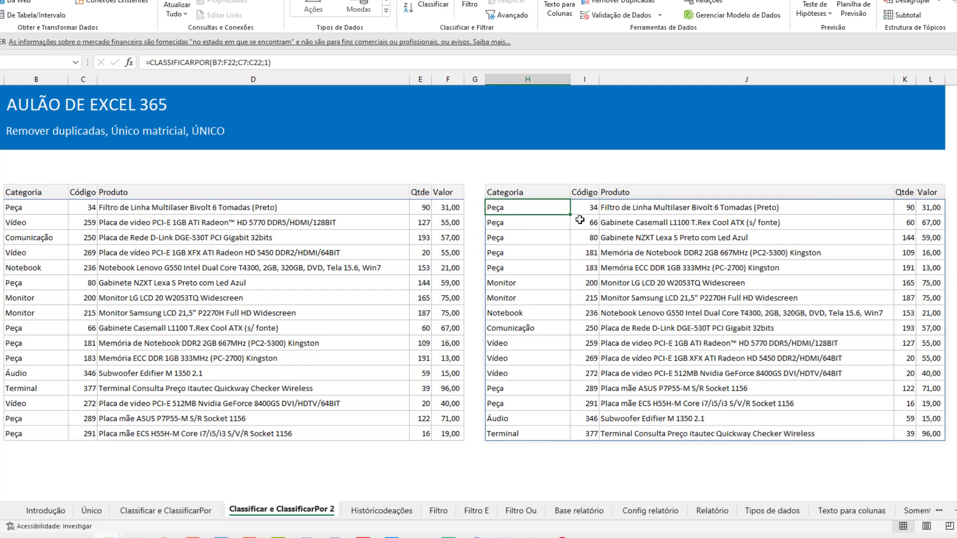
Change the H7 formula to =CLASSIFICARPOR(B7:F22;B7:B22;1;D7:D22;1), sorting by Categoria and by Produto in ascending order.
key(F2)
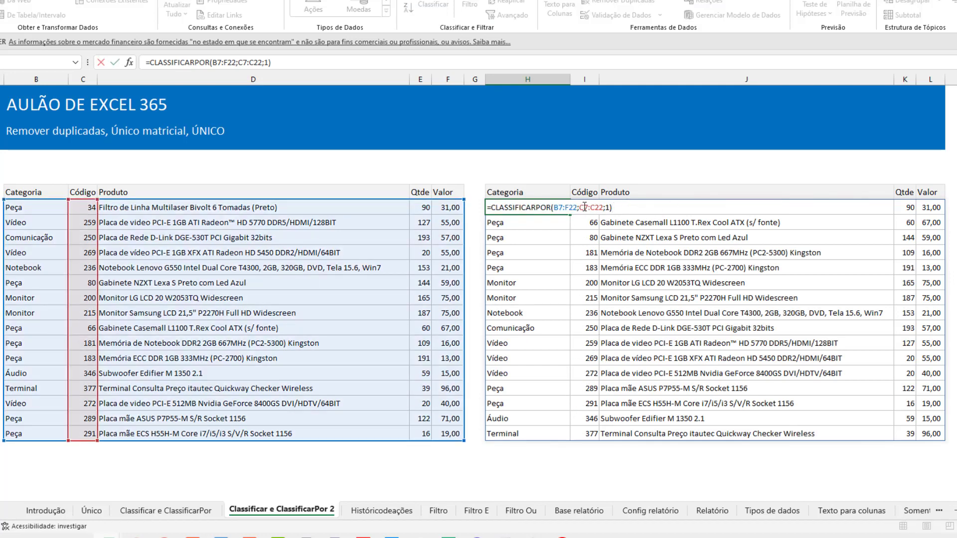
drag(582, 207, 662, 214)
key(Delete)
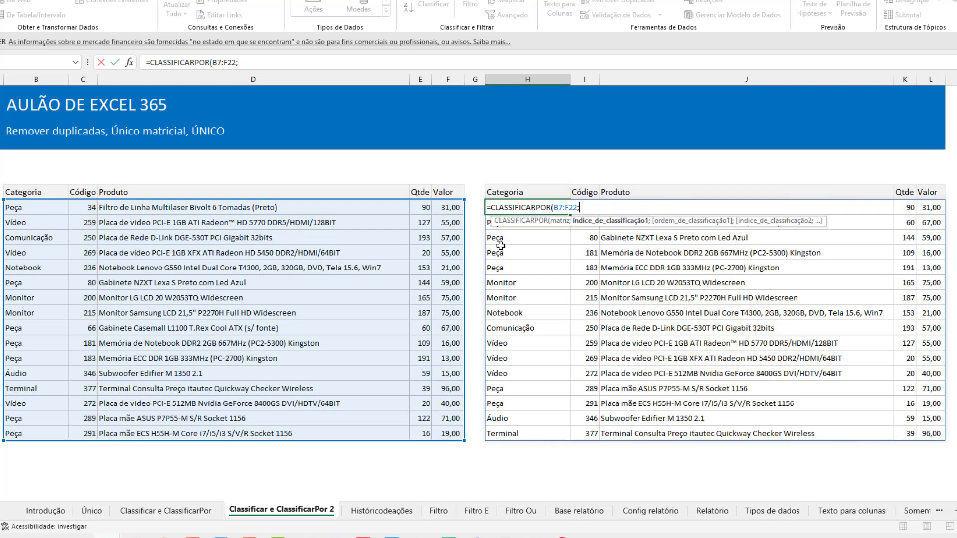
drag(29, 207, 34, 434)
text(;)
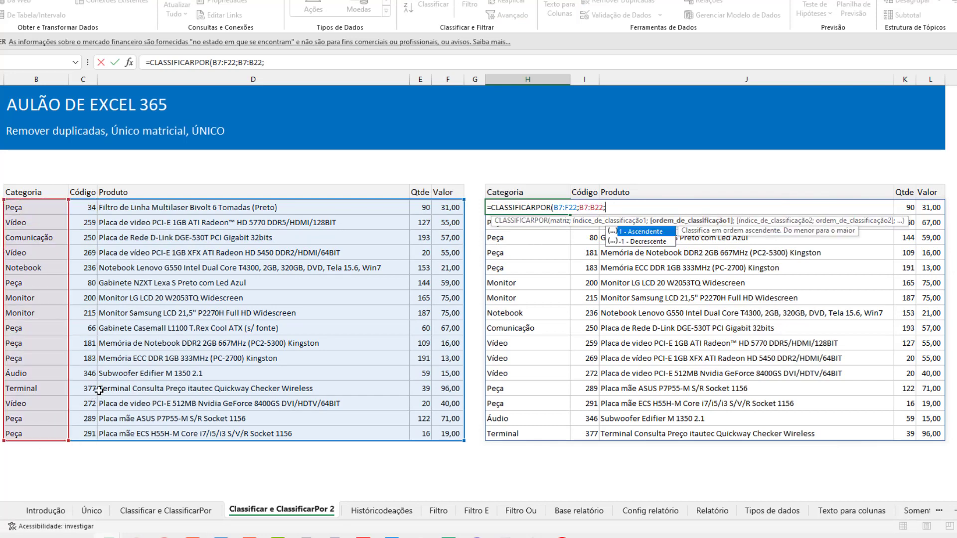
text(1;)
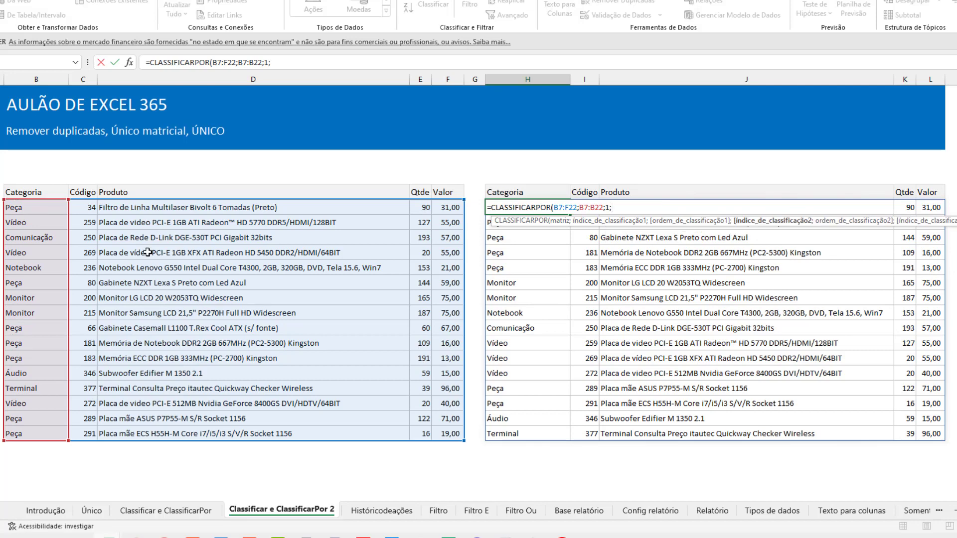
drag(131, 208, 128, 434)
text(;1))
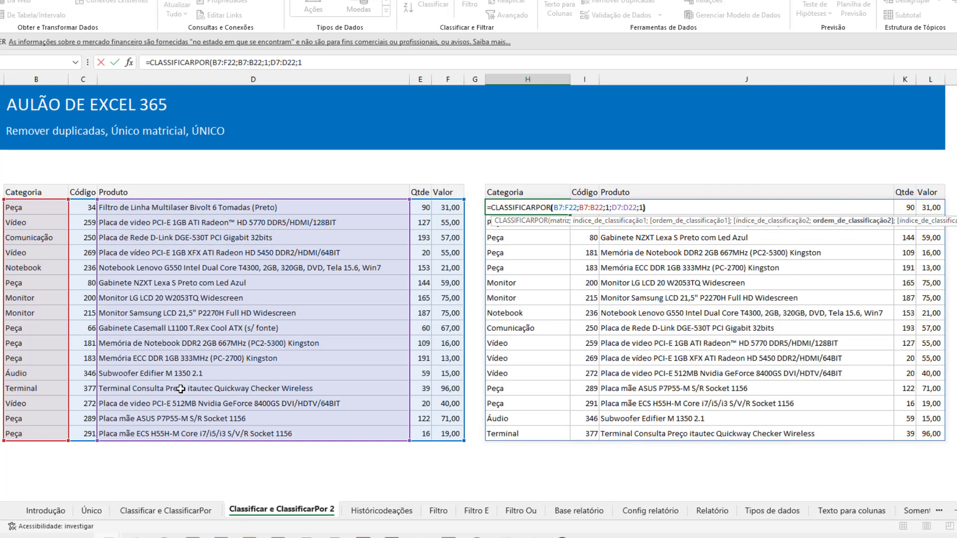
key(Return)
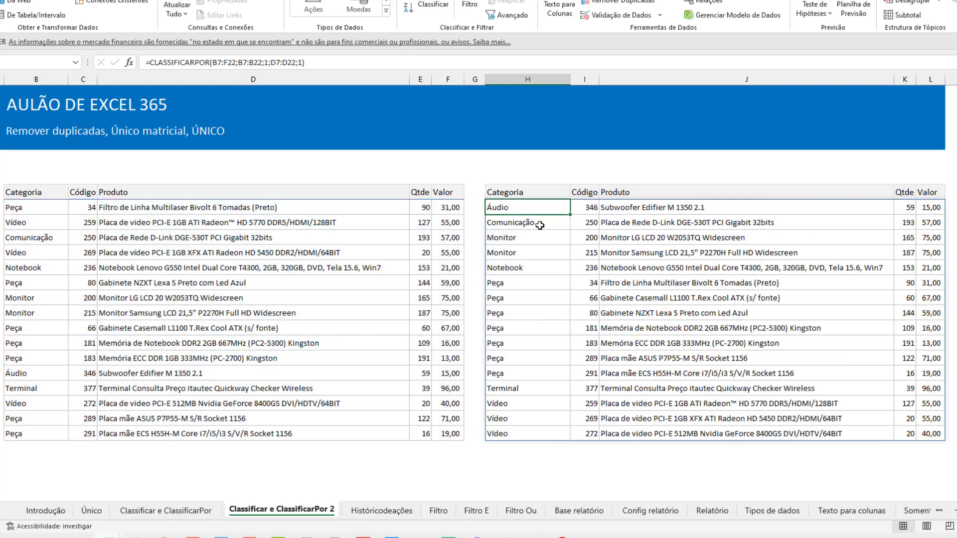
Replace the product name in D12 of the source table with MESA to test the automatic re-sorting.
drag(628, 208, 622, 422)
click(648, 282)
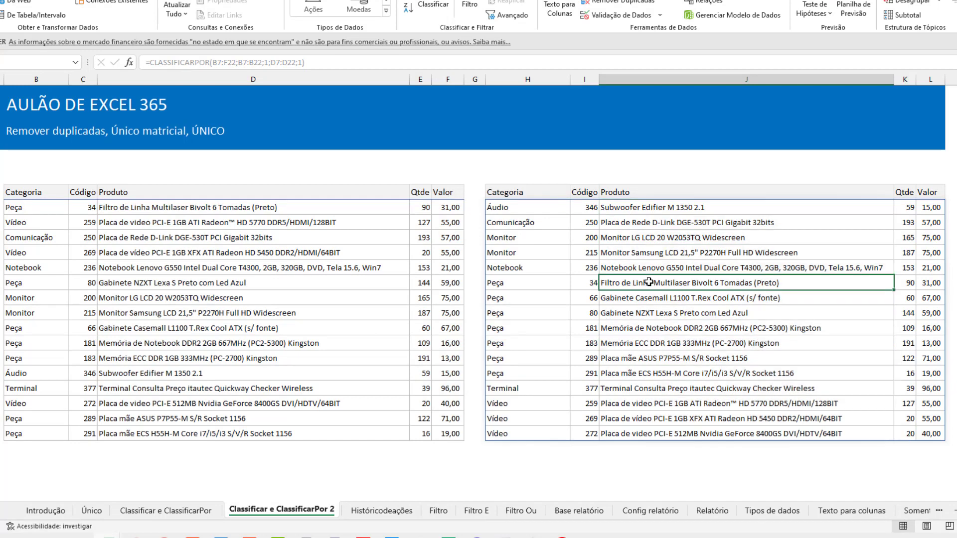
click(140, 282)
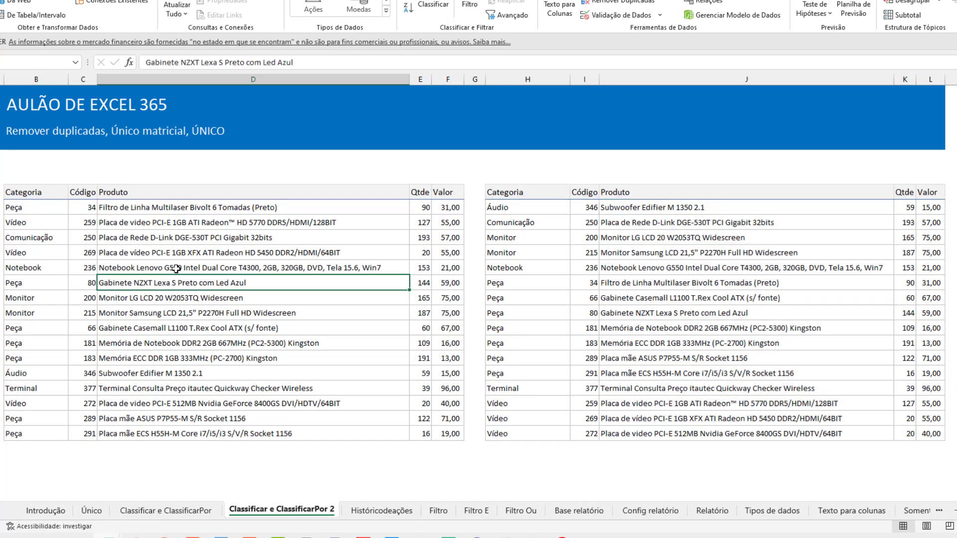
text(MESA)
key(Return)
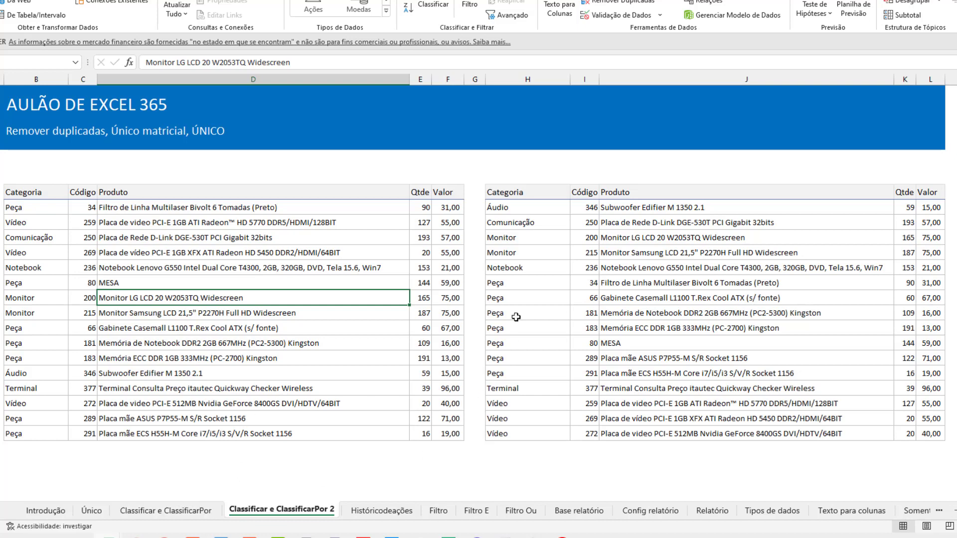
click(543, 257)
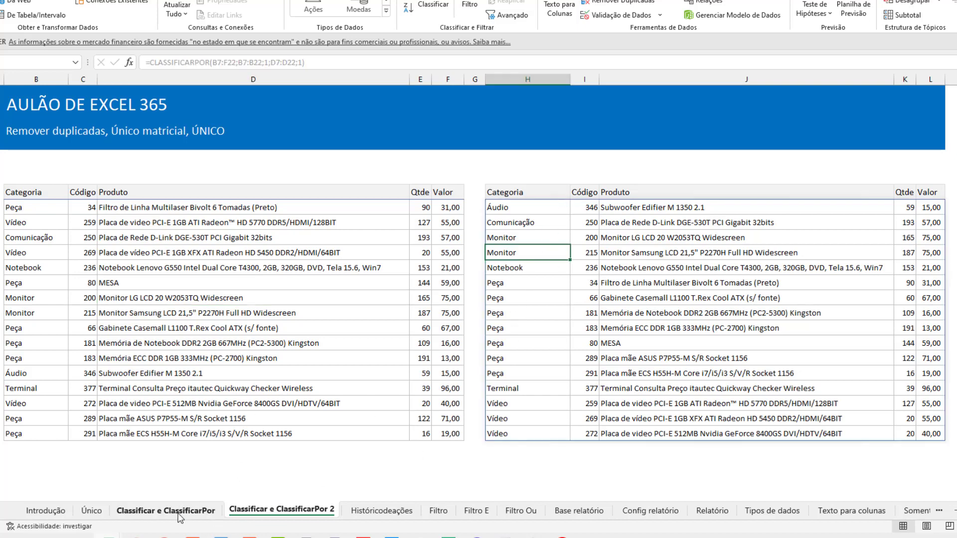
click(476, 457)
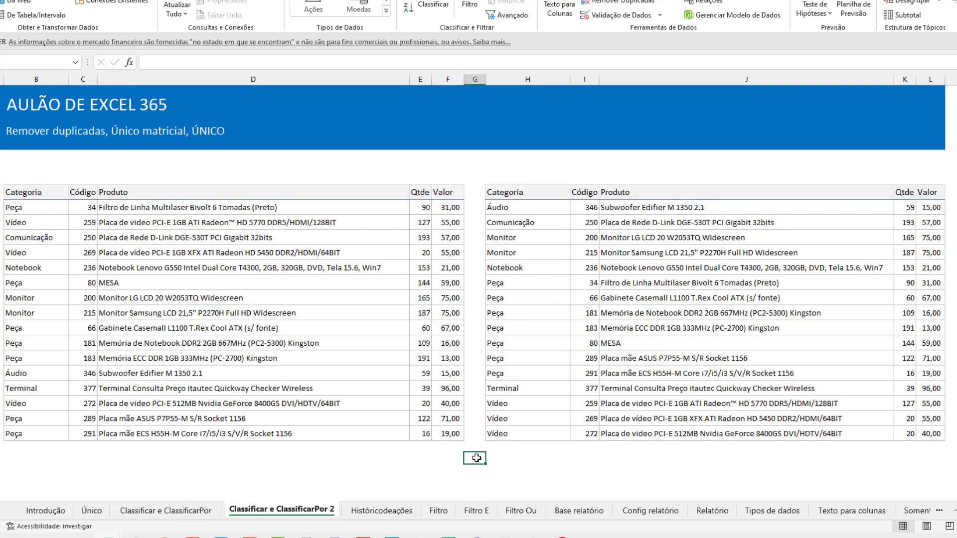
text({1;2)
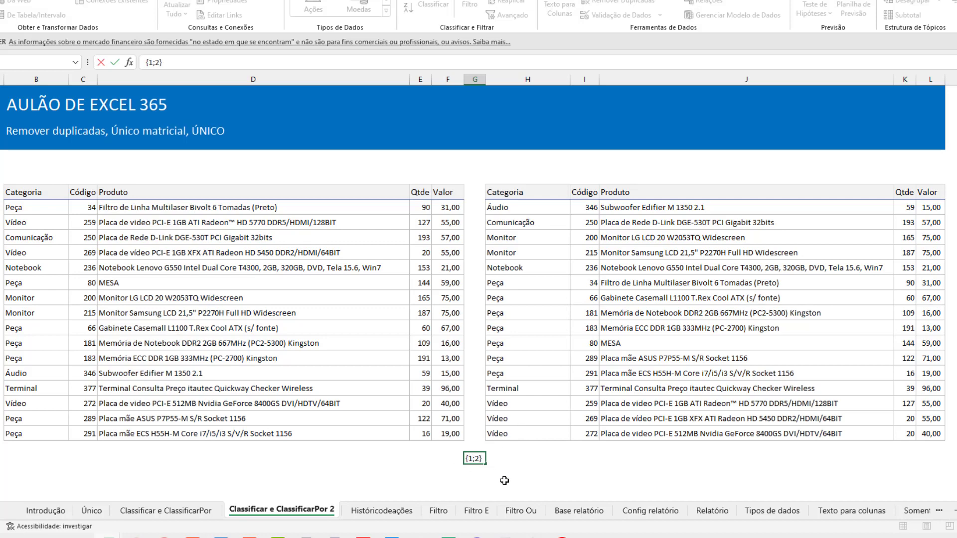
key(Escape)
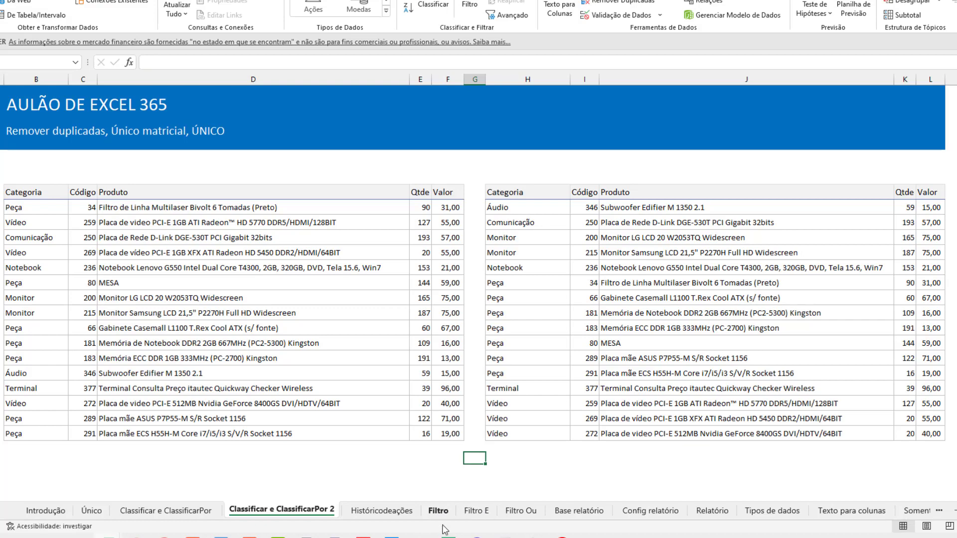
On the Históricodeações sheet, start a HISTÓRICODEAÇÕES formula in B9.
click(382, 511)
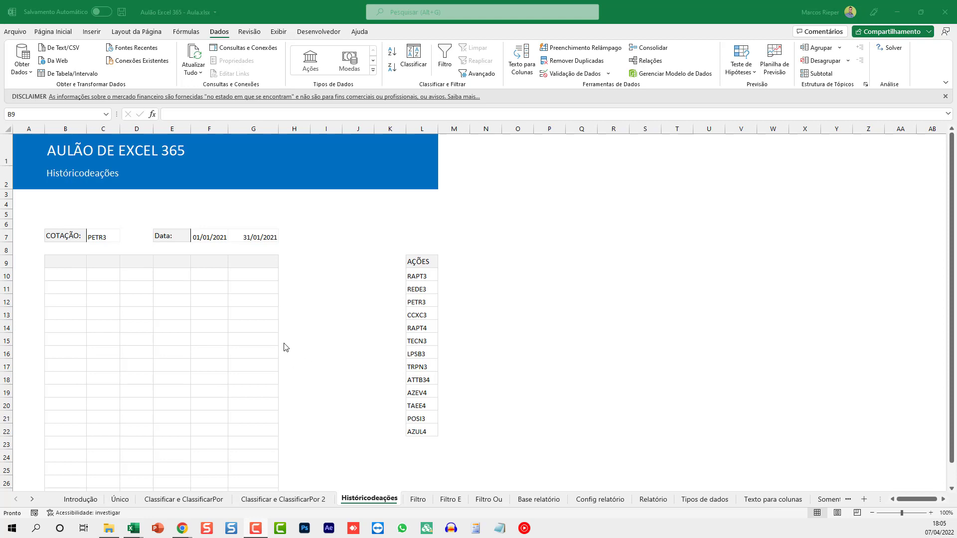
click(65, 261)
scroll(138, 299, up, 5)
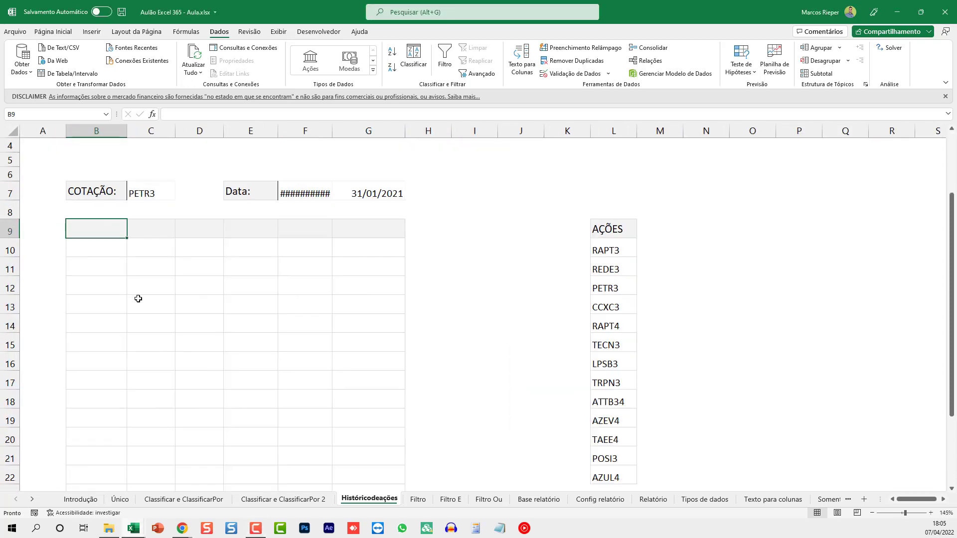
scroll(163, 312, up, 1)
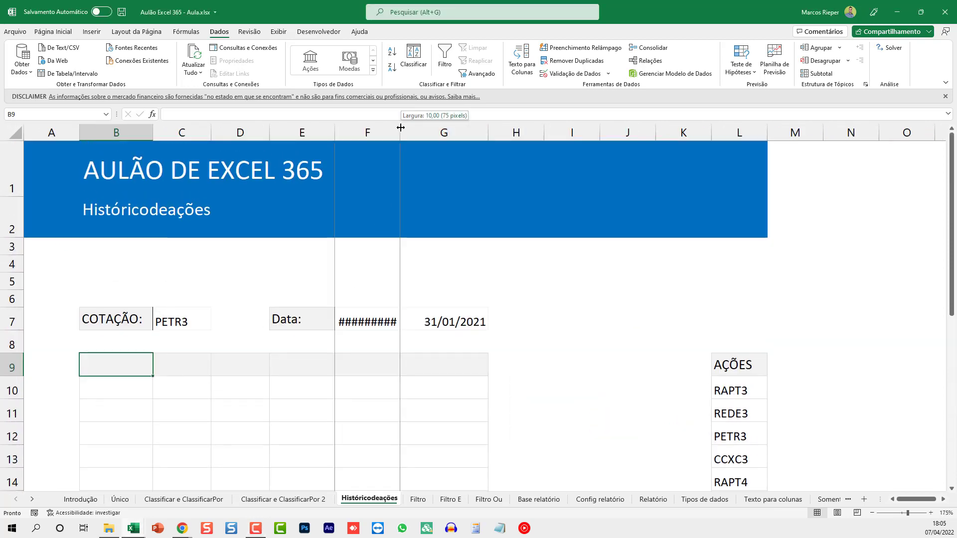
text(=his)
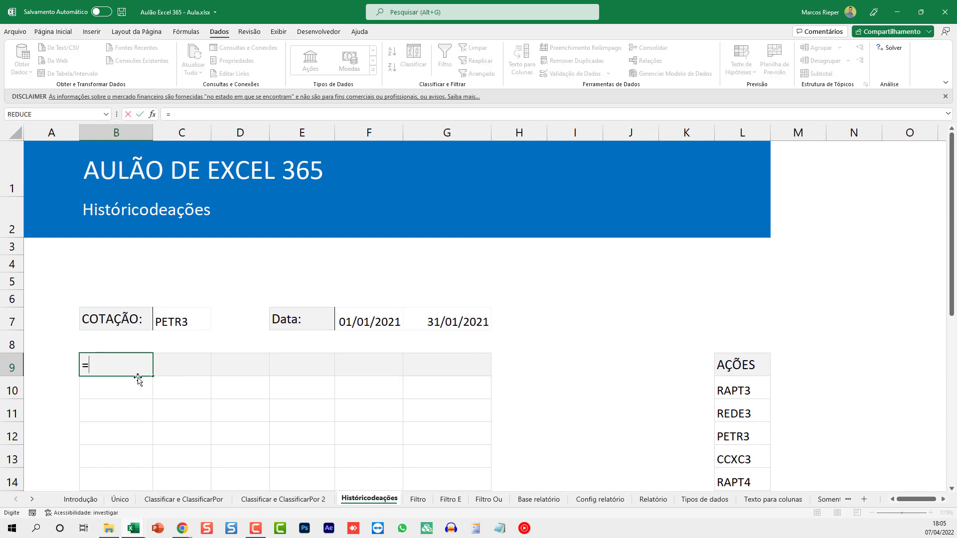
key(BackSpace)
key(BackSpace)
key(BackSpace)
text(HIST)
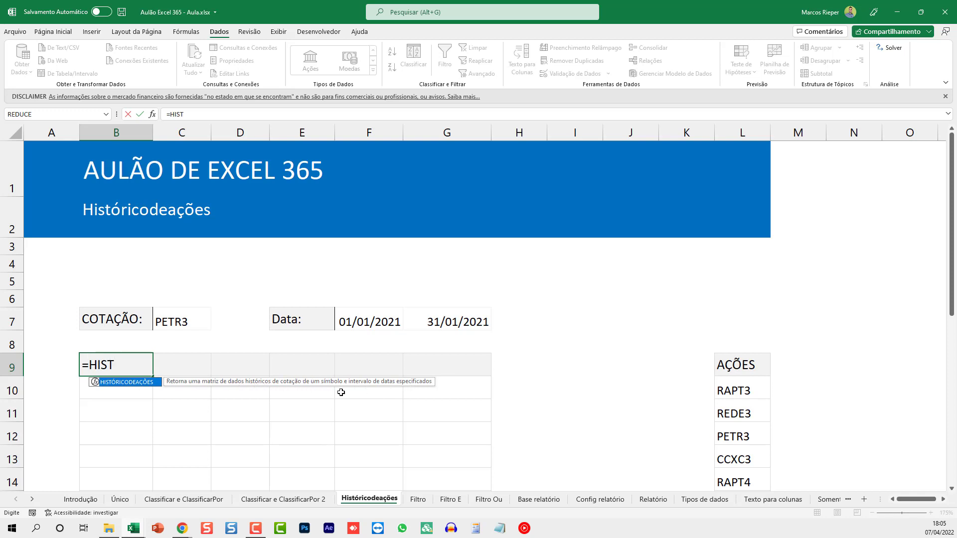
double_click(139, 386)
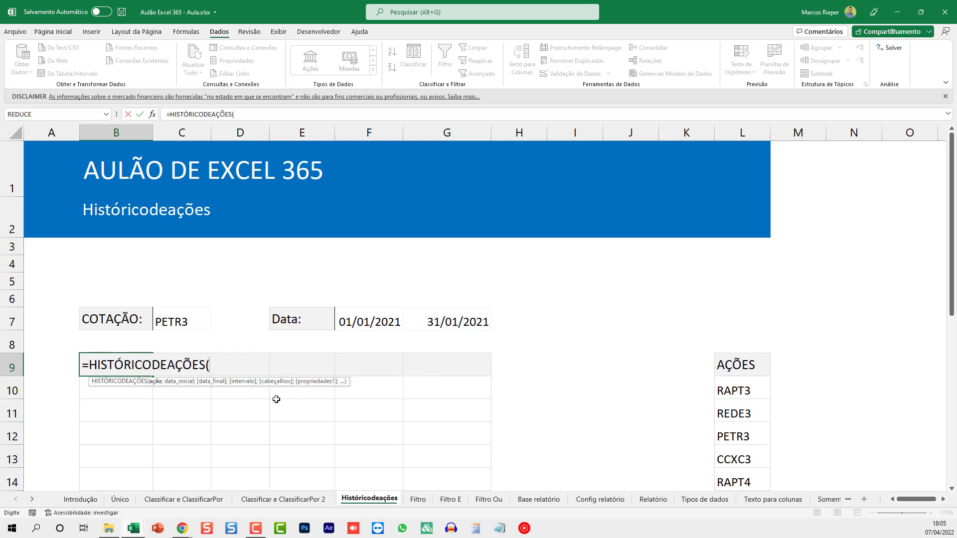
Reference C7 as the stock, F7 as the start date and G7 as the end date in the B9 formula.
click(180, 323)
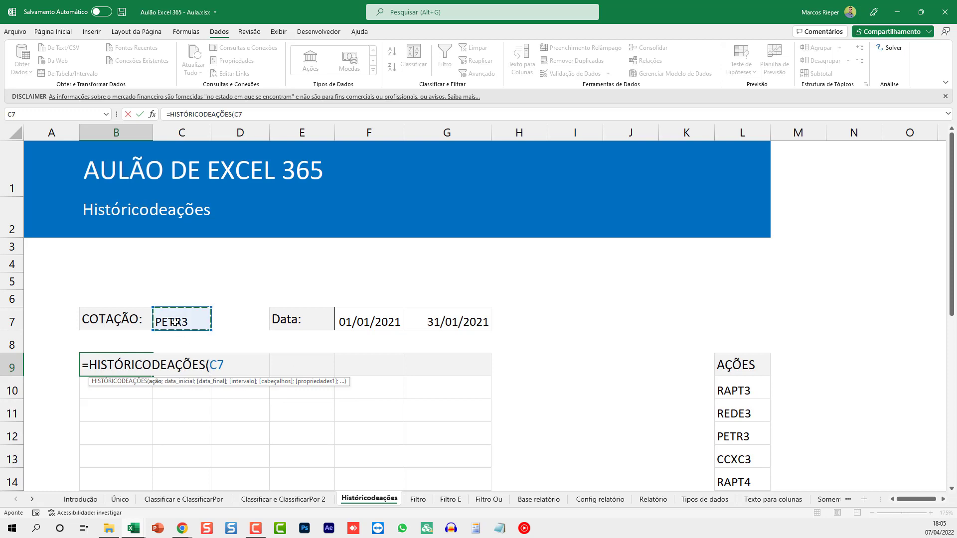
text(;)
click(352, 326)
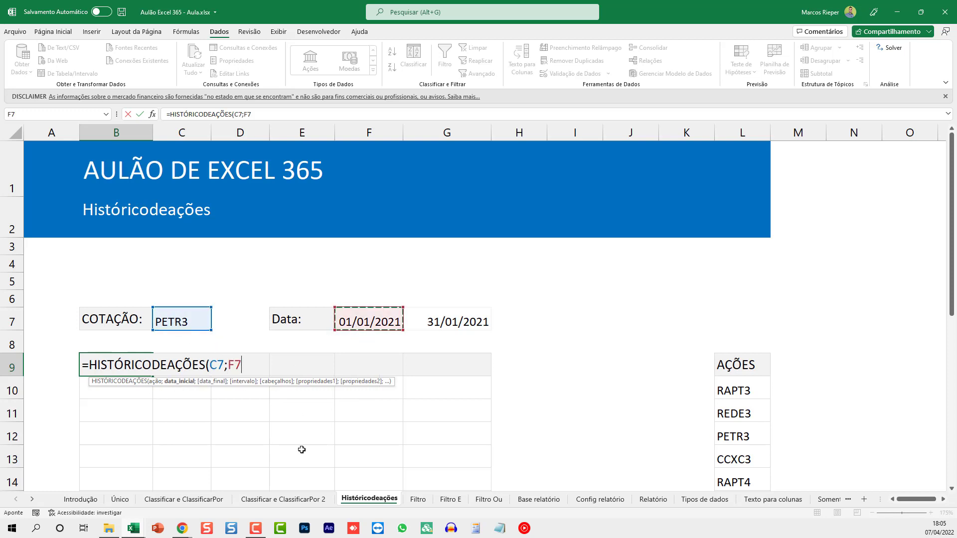
text(;)
click(461, 314)
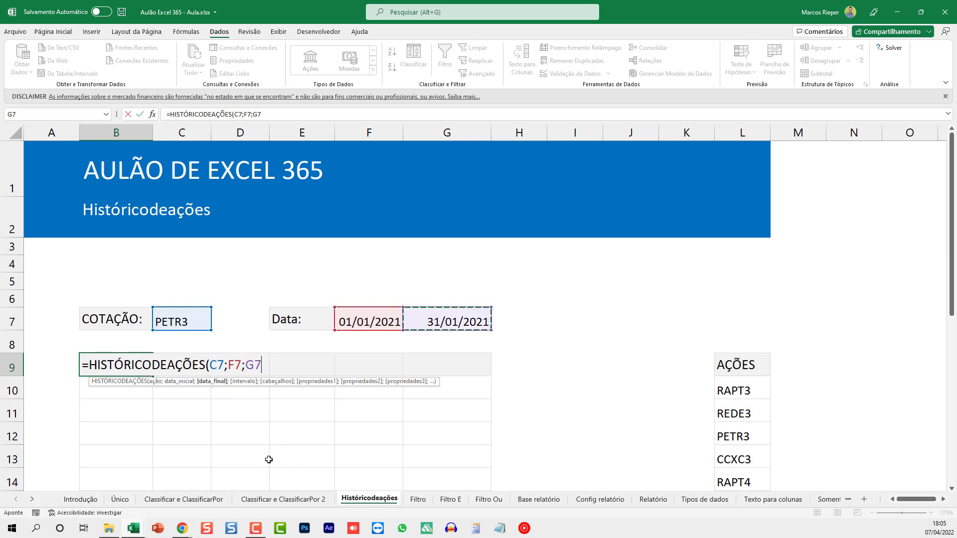
Complete the formula as =HISTÓRICODEAÇÕES(C7;F7;G7;;1;0;1;2;3;4;5), with the interval left blank, headers shown and properties 0 to 5.
text(;)
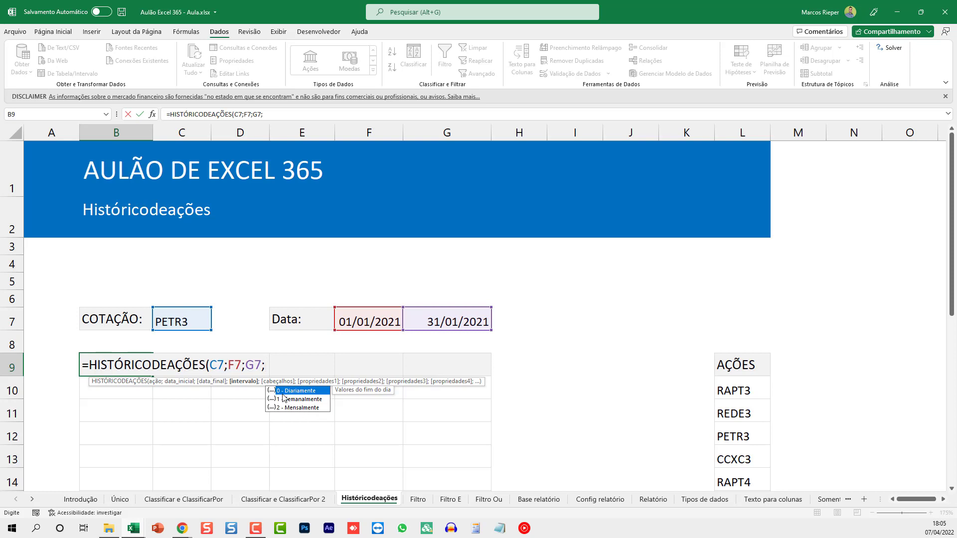
text(;)
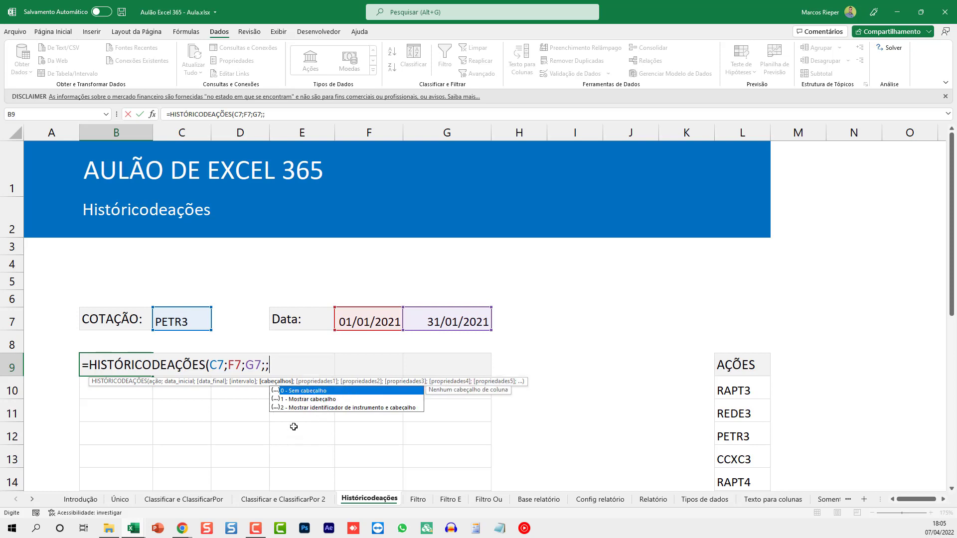
double_click(302, 399)
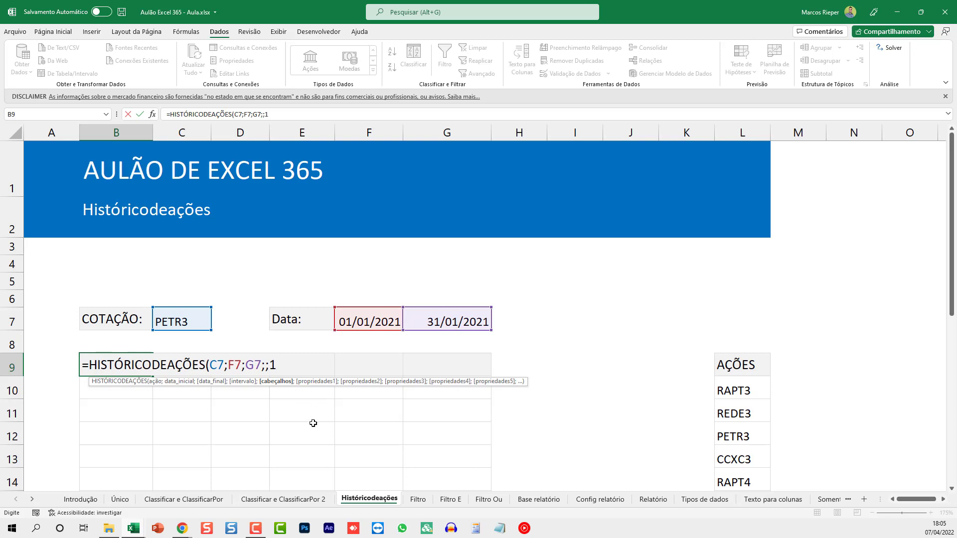
text(;)
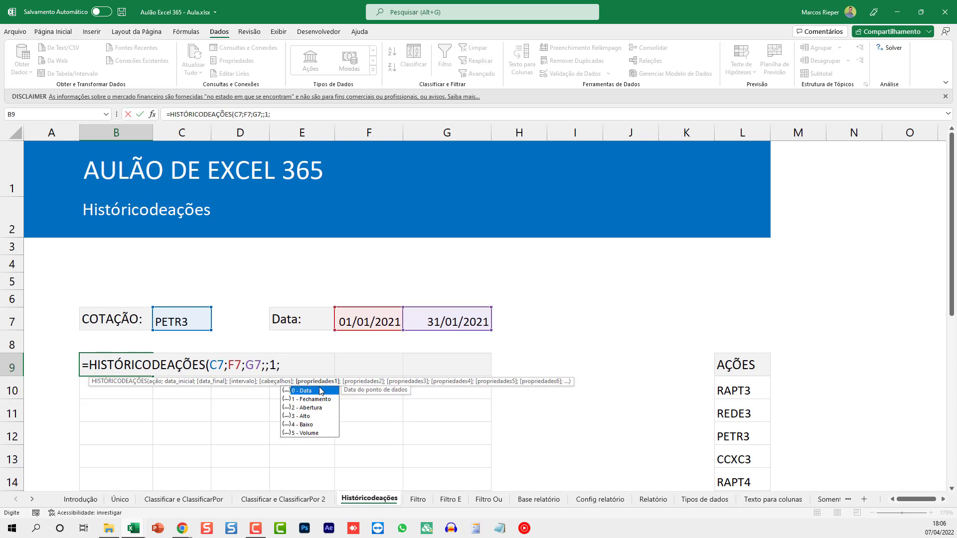
text(0)
text(;1;)
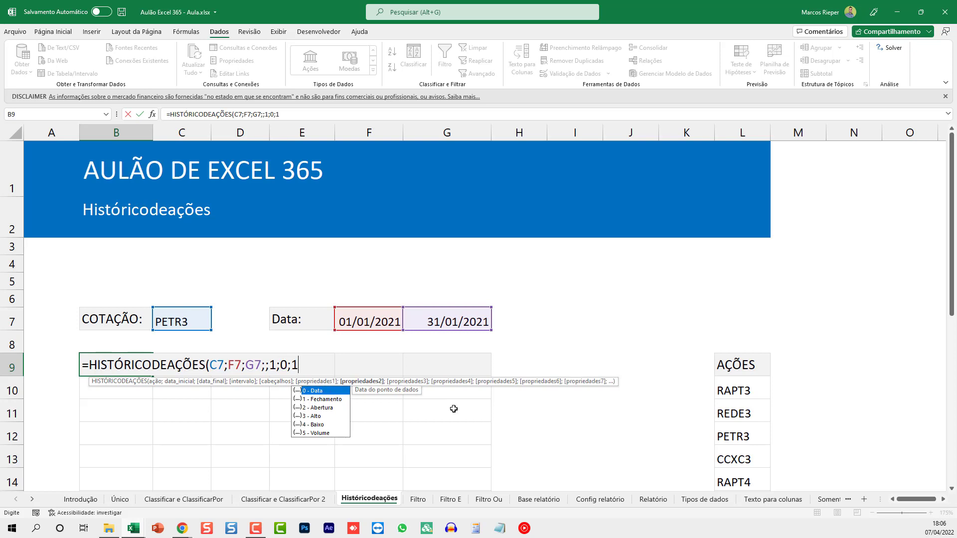
text(2;)
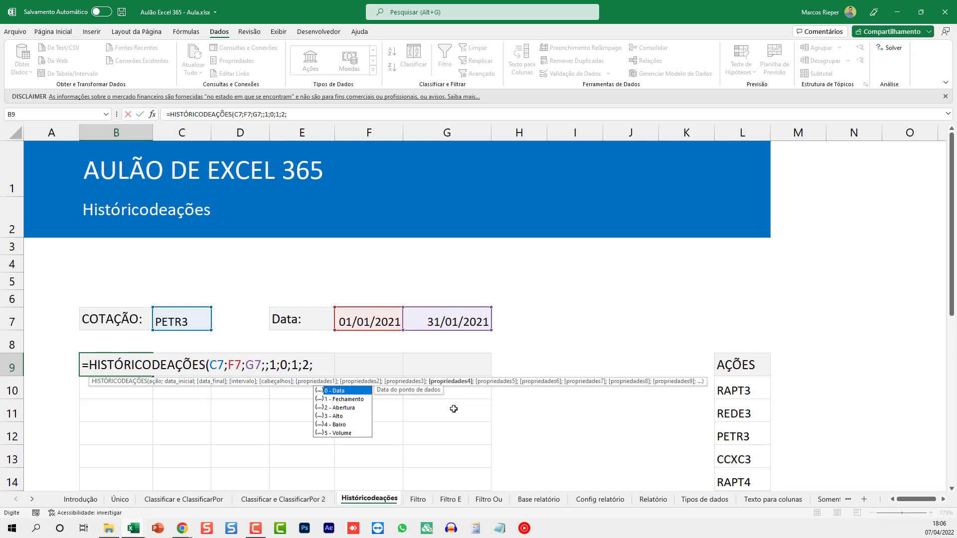
text(3;)
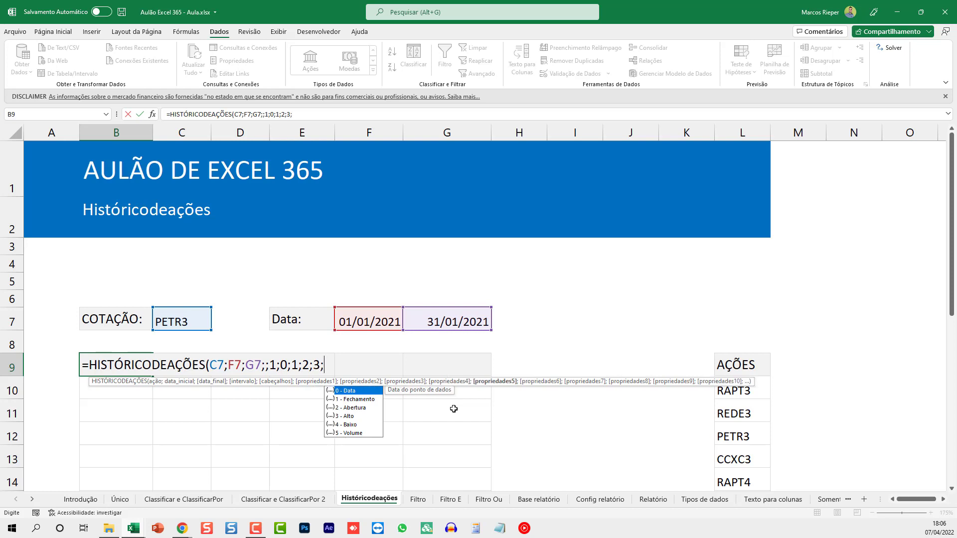
text(4;5))
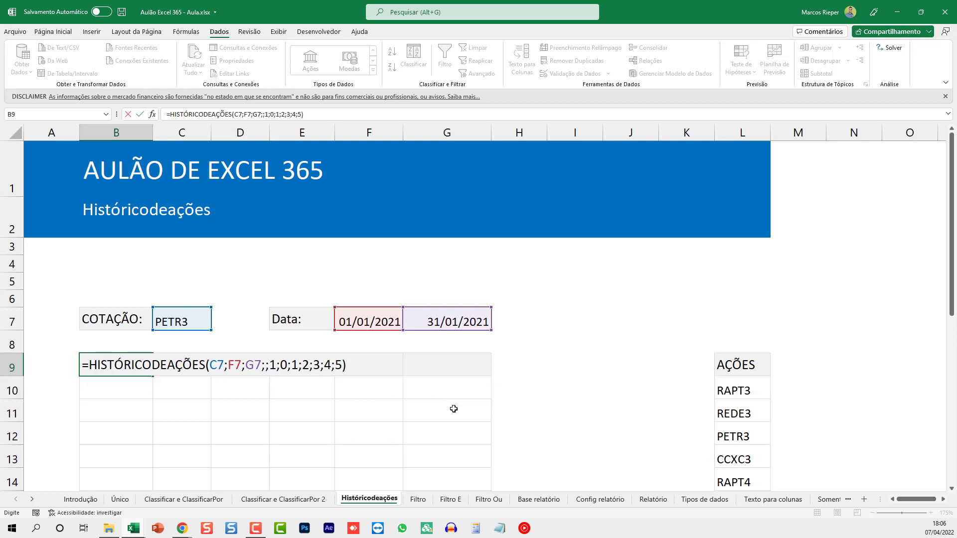
key(Return)
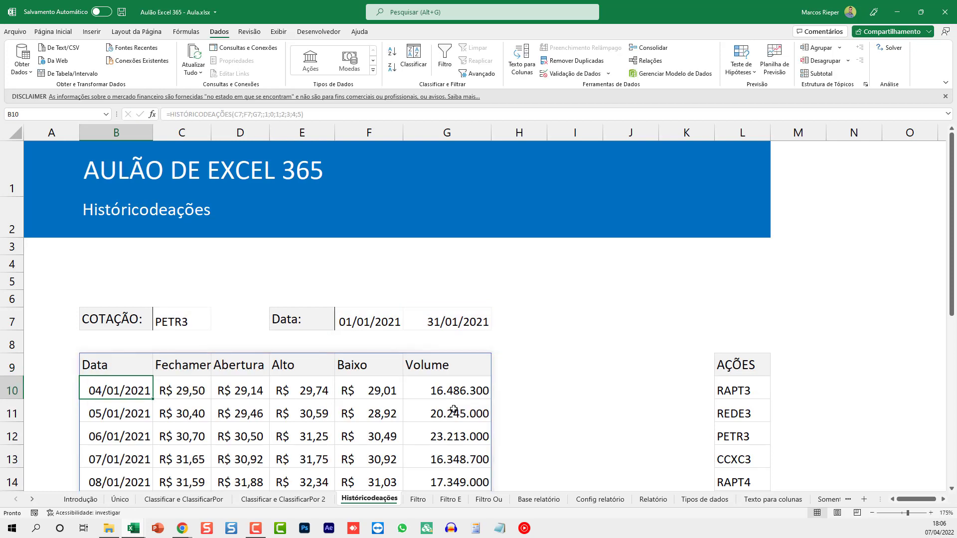
Choose LPSB3 as the quoted stock in C7 to reload the price history.
scroll(409, 407, down, 2)
ctrl+scroll(391, 394, down, 3)
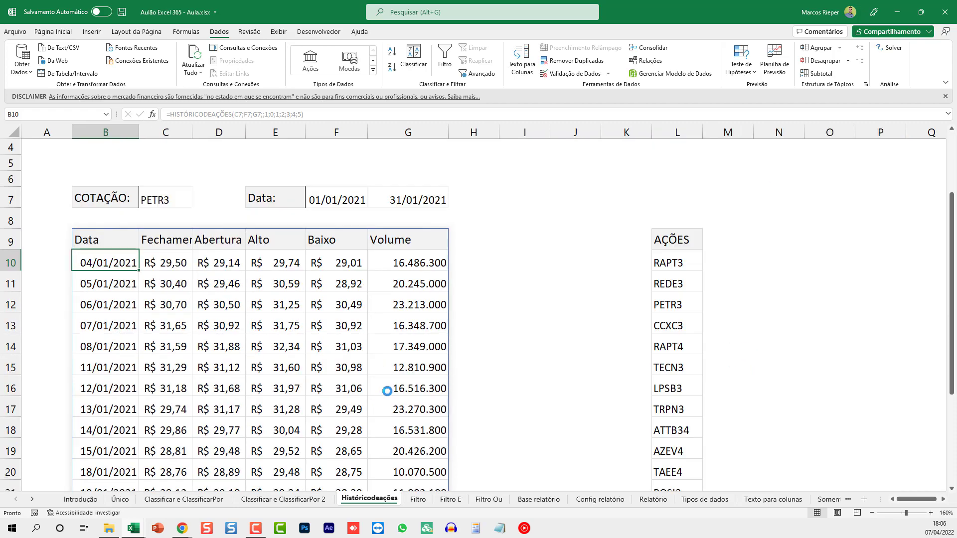
ctrl+scroll(374, 388, down, 1)
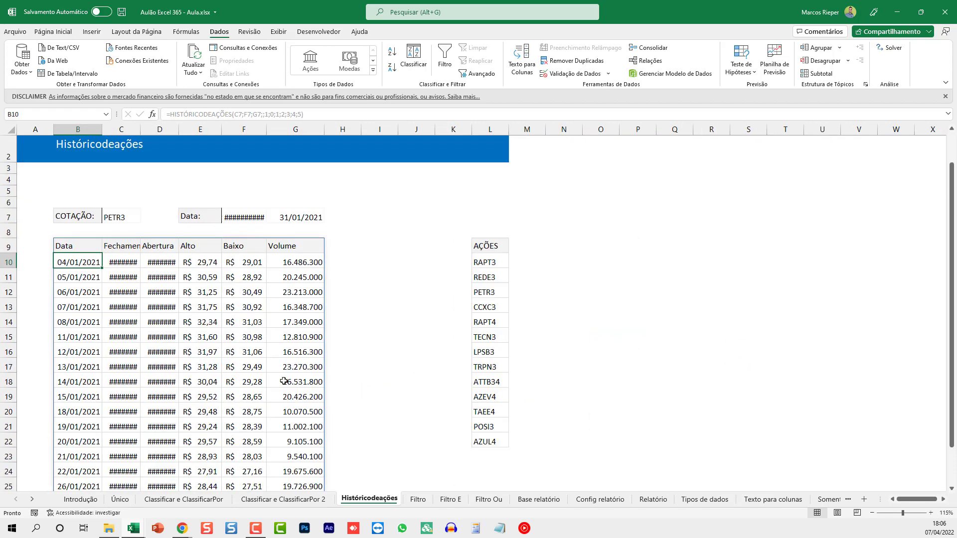
ctrl+scroll(284, 381, down, 1)
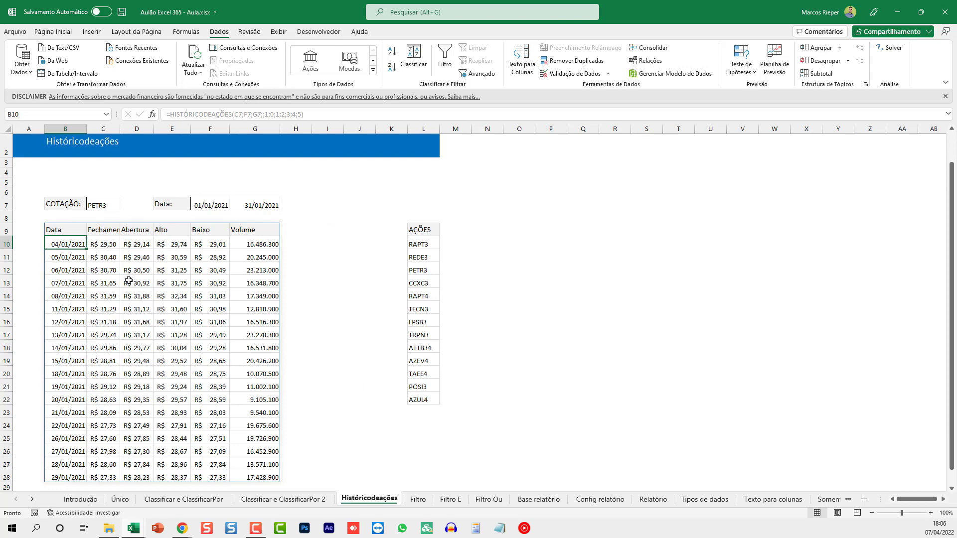
click(104, 205)
click(124, 205)
click(107, 242)
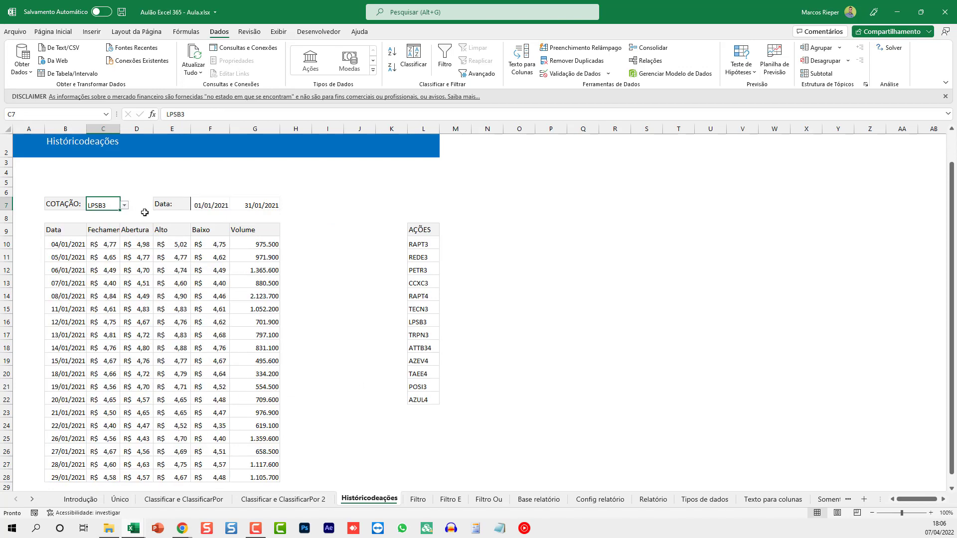
Choose TAEE4 as the quoted stock in C7 and set the start date in F7 to 01/01/2022.
click(124, 205)
click(114, 246)
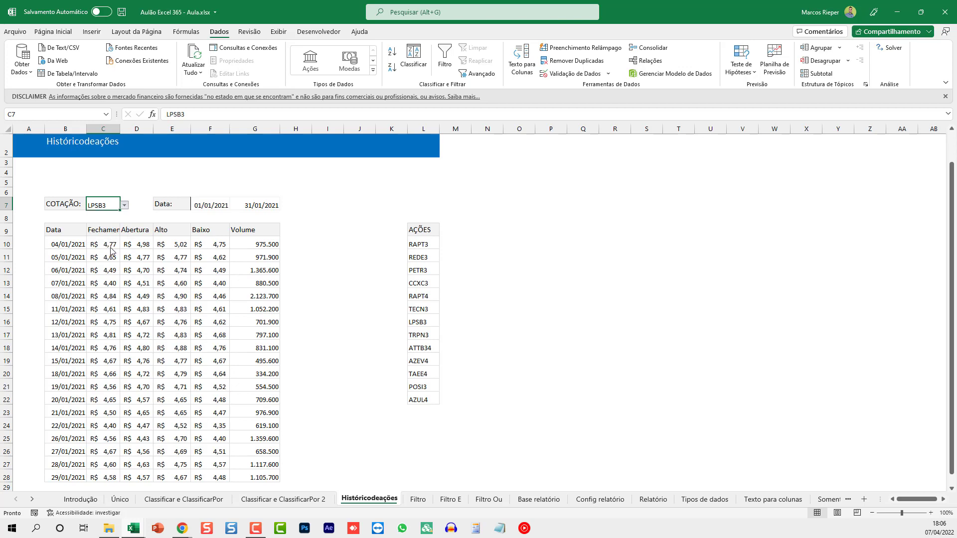
click(248, 207)
click(206, 208)
text(01/01/2022)
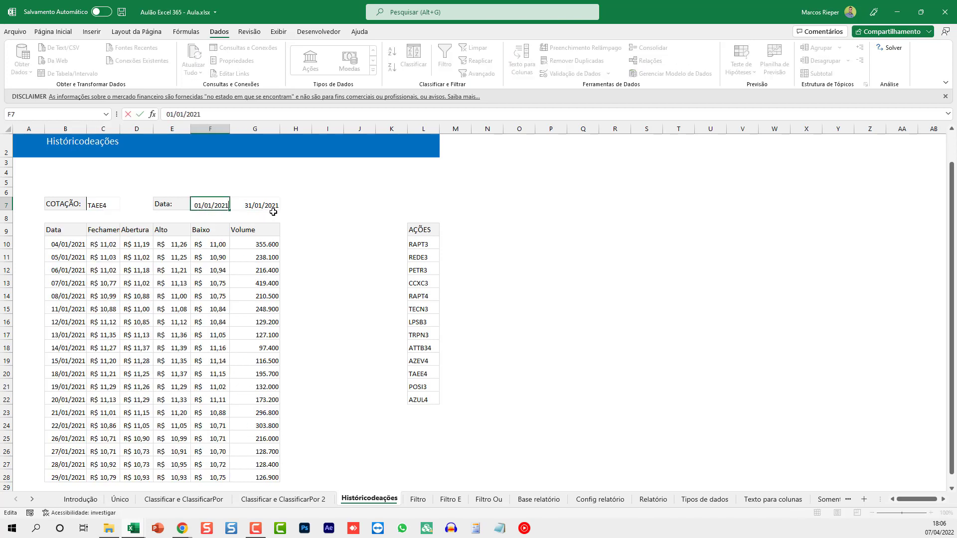
key(Return)
Set the end date in G7 to 31/01/2022 and check the reloaded price history.
click(273, 211)
text(31)
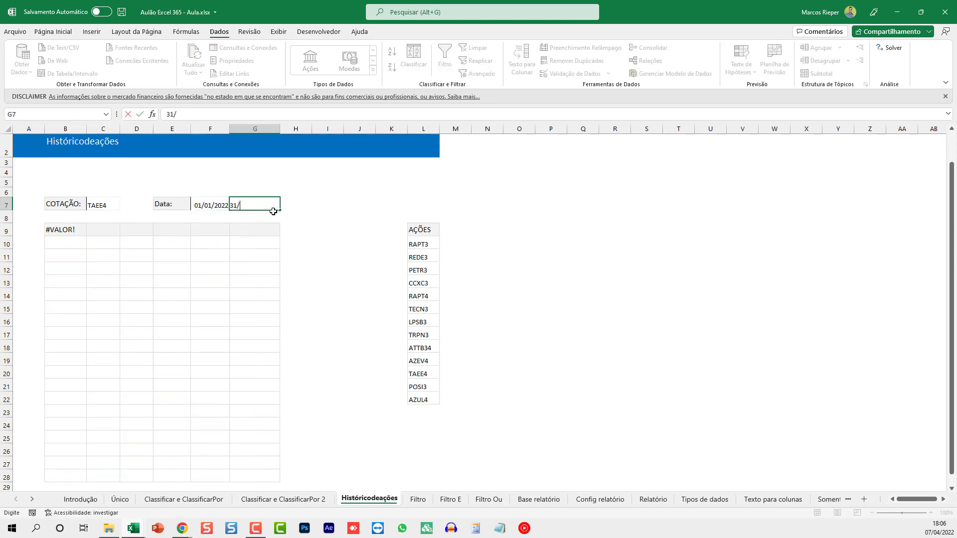
text(/01/22)
key(Return)
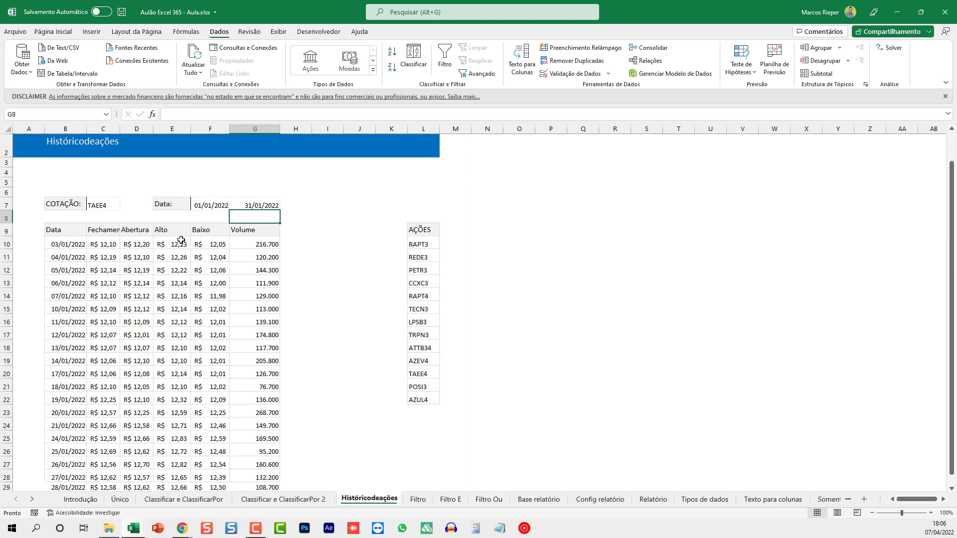
scroll(119, 318, down, 1)
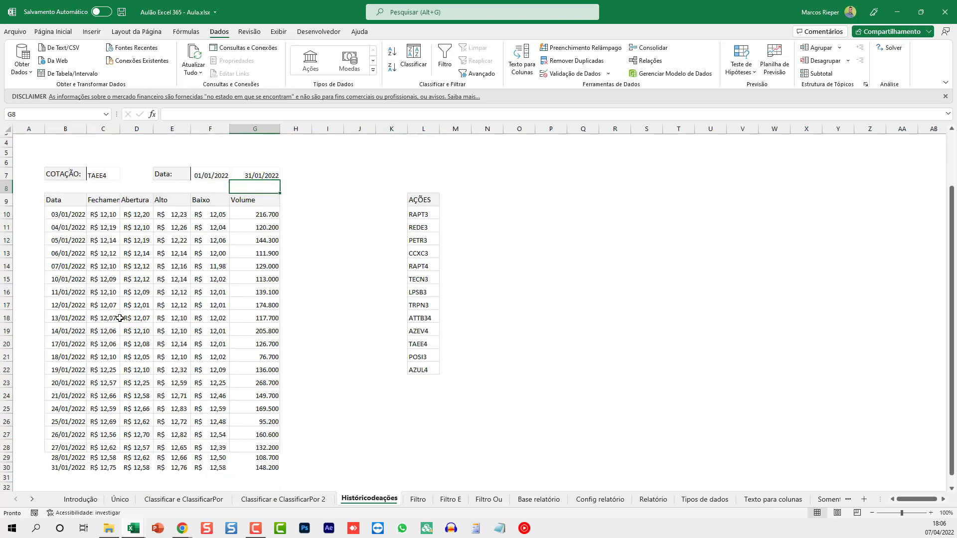
scroll(115, 401, up, 1)
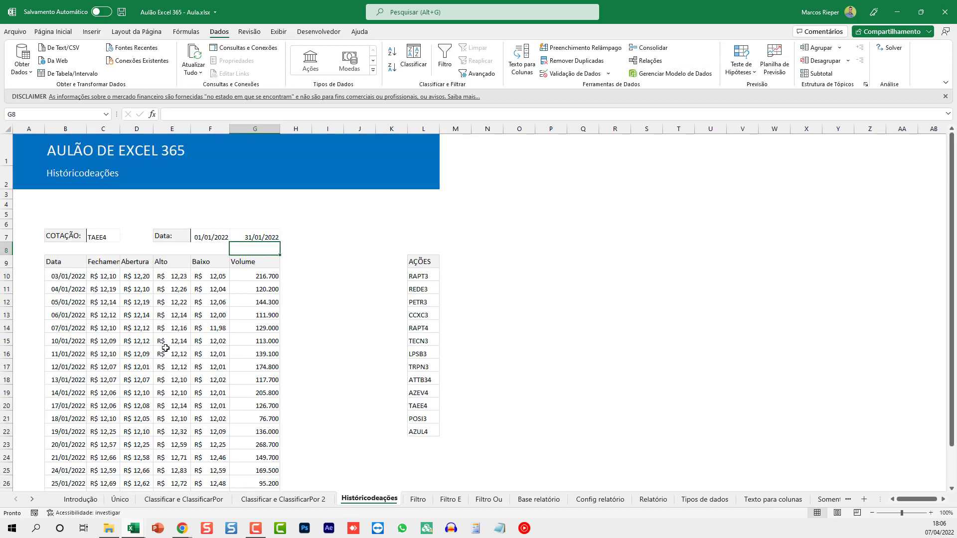
Review the price history headings in row 9 and choose TECN3 as the quoted stock in C7.
click(72, 266)
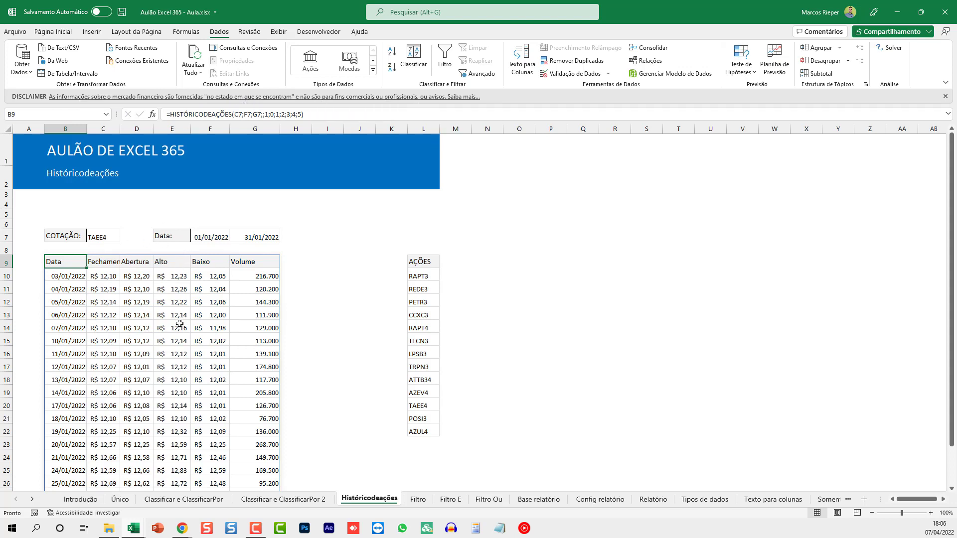
click(105, 261)
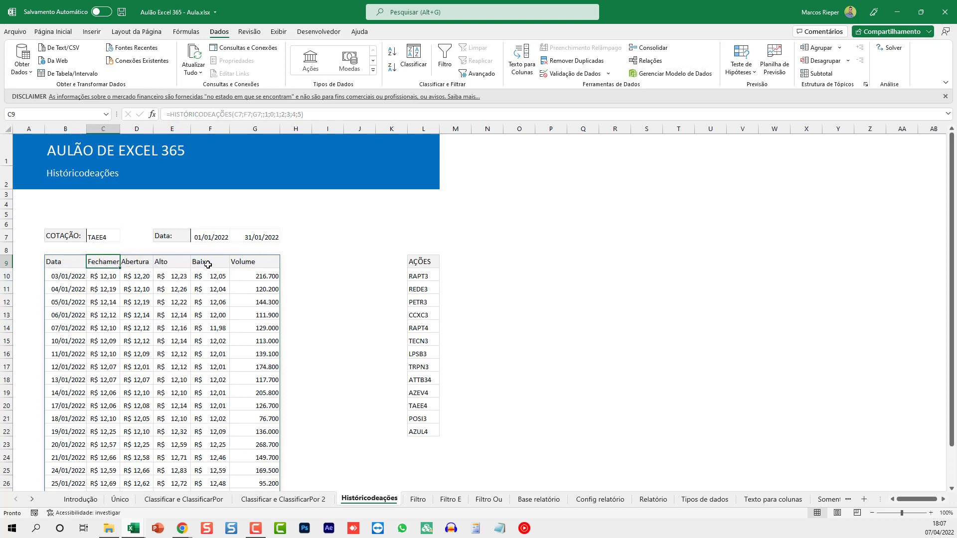
click(244, 263)
click(102, 234)
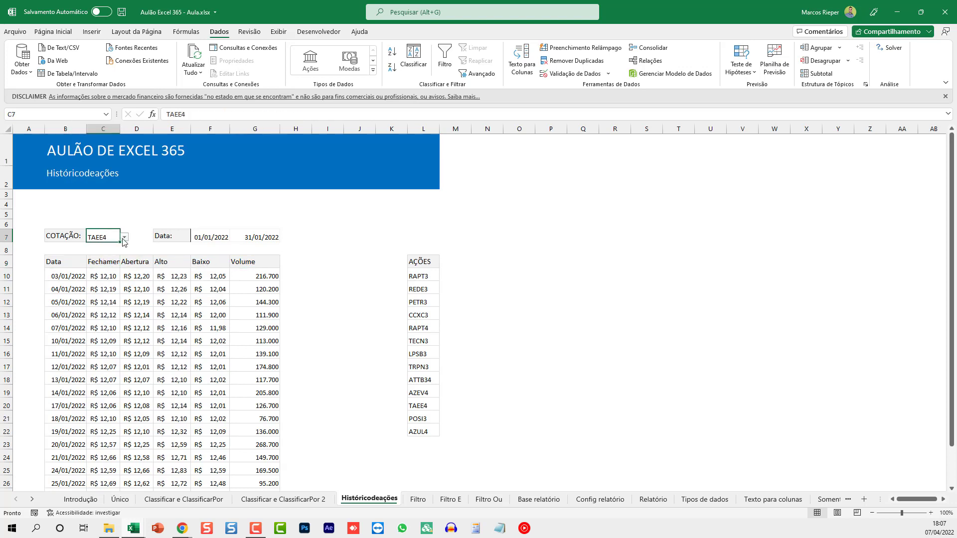
click(124, 237)
click(105, 266)
click(124, 237)
click(104, 278)
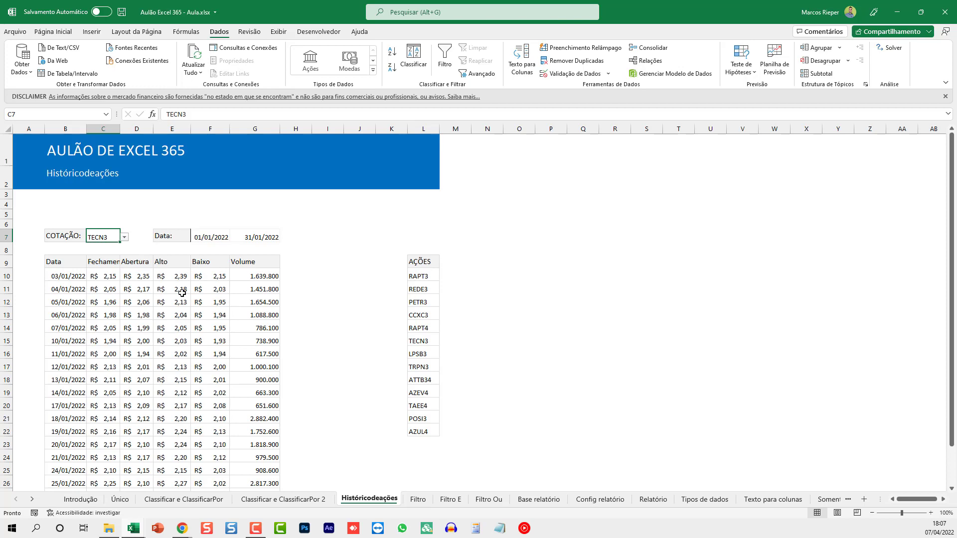
Go to the Filtro sheet and review the Aluno, Nota and Matéria columns of the grades table.
click(417, 500)
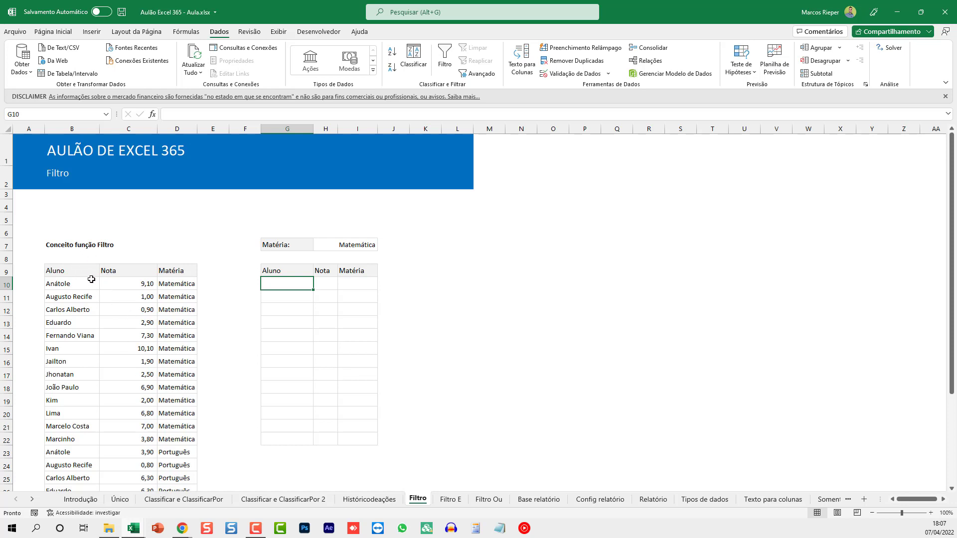
drag(58, 271, 64, 385)
drag(123, 272, 164, 438)
drag(176, 271, 177, 413)
scroll(177, 412, down, 5)
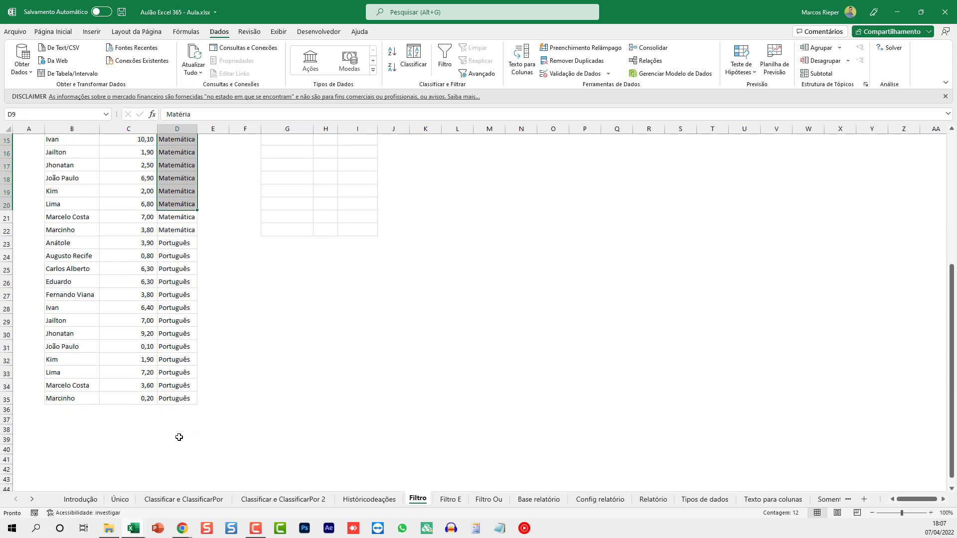
scroll(178, 433, up, 5)
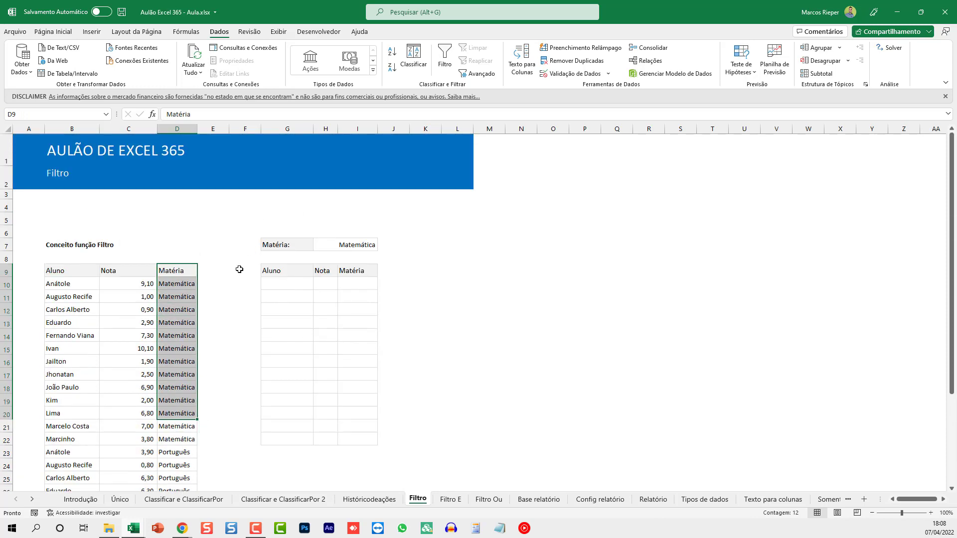
Check the available subjects in I7 and keep Matemática selected.
click(352, 245)
click(381, 245)
click(364, 261)
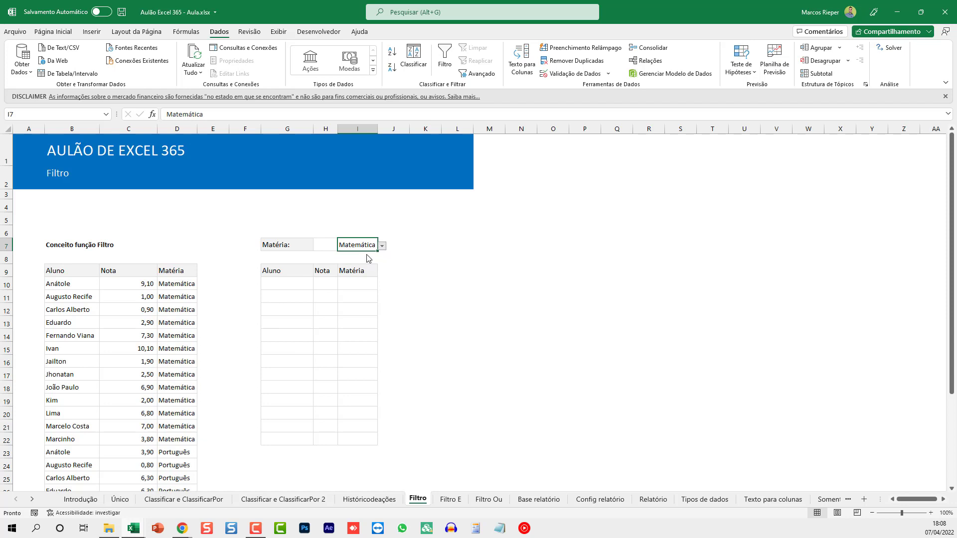
click(381, 246)
click(356, 254)
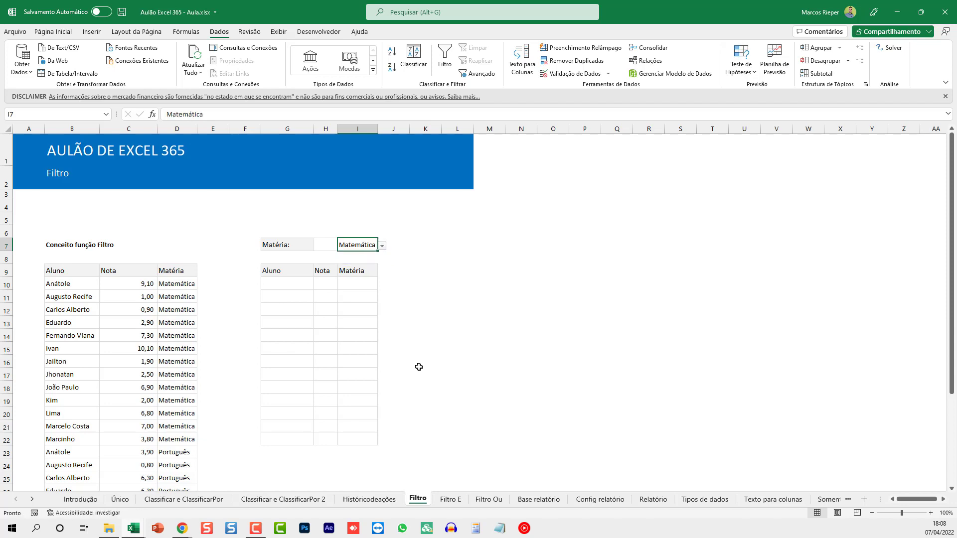
Start a FILTRO formula in G10 with the student data B10:D35 as its array.
click(287, 283)
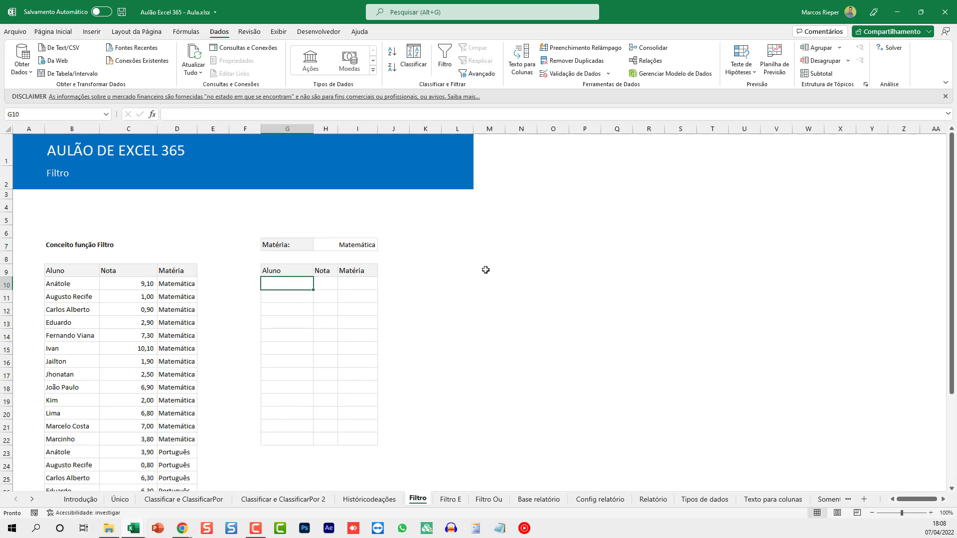
scroll(485, 269, up, 5)
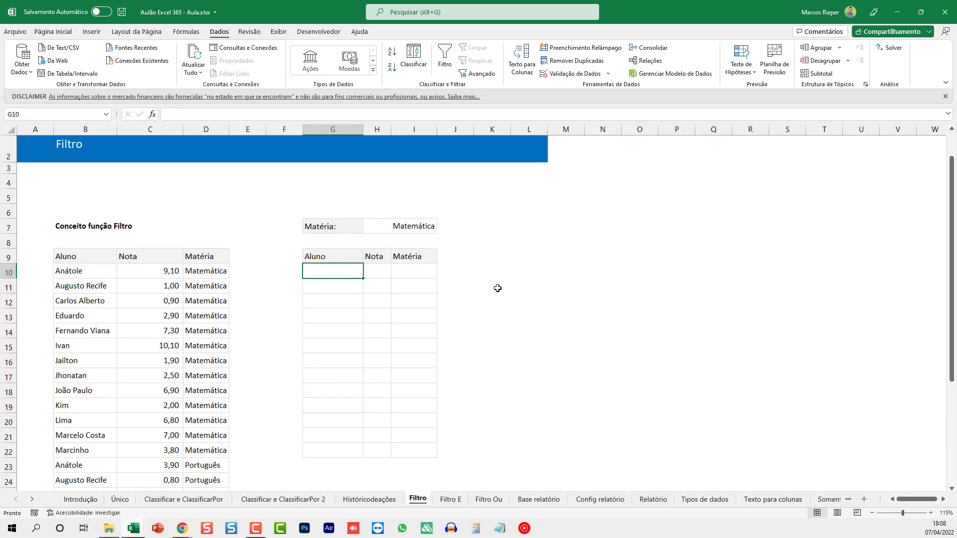
text(=fi)
key(BackSpace)
key(BackSpace)
text(FILTRO)
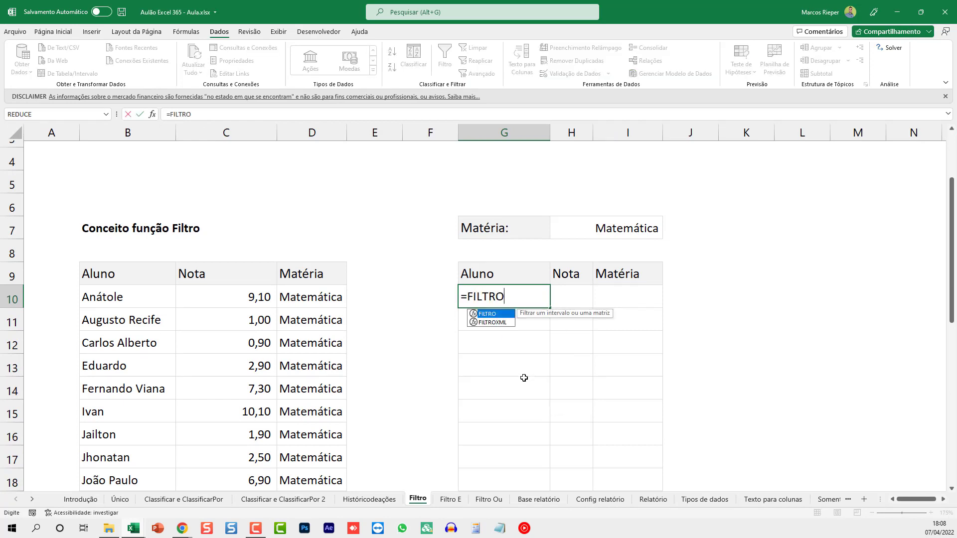
text(()
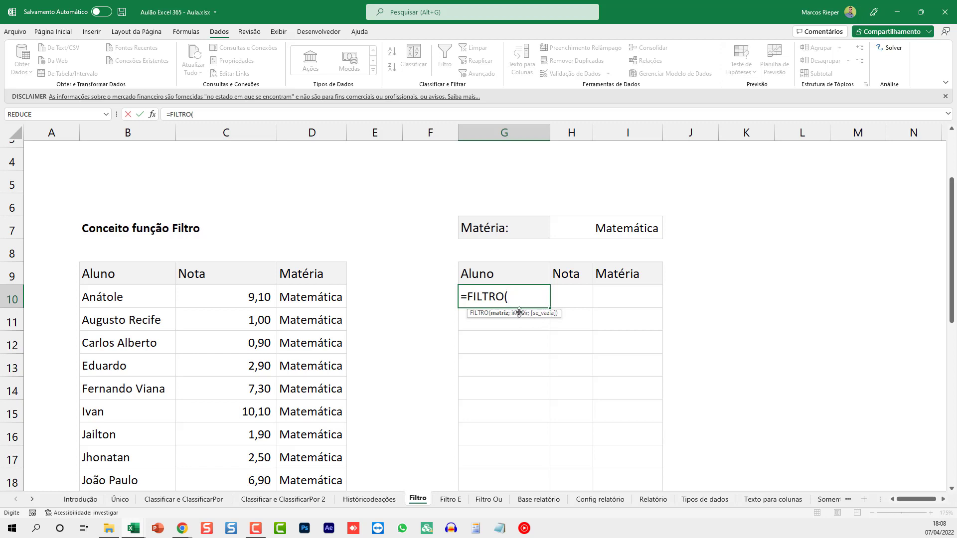
click(128, 300)
key(ctrl+shift+Right)
key(ctrl+shift+Down)
scroll(186, 301, up, 7)
scroll(299, 339, down, 2)
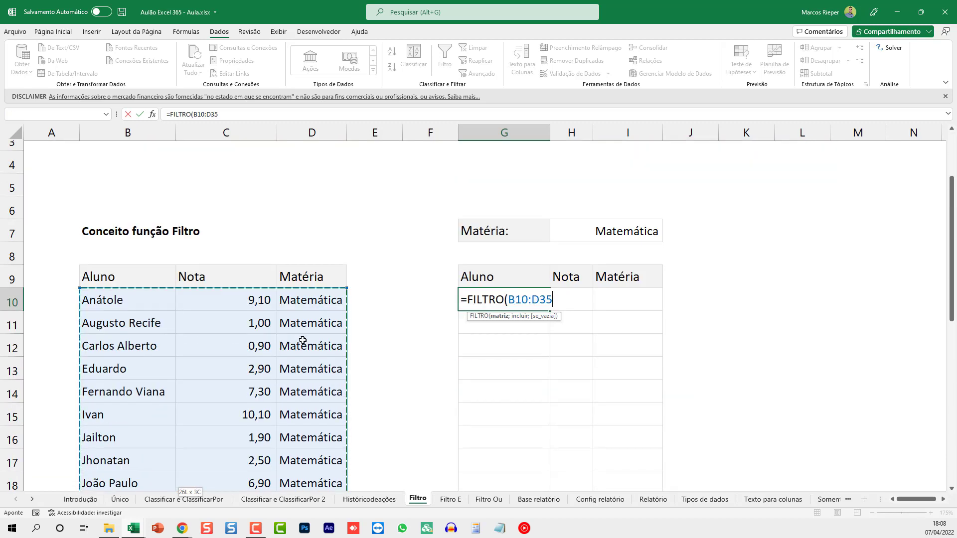
Add the include condition (D10:D35=I7) to the FILTRO formula so it matches the chosen subject.
text(;()
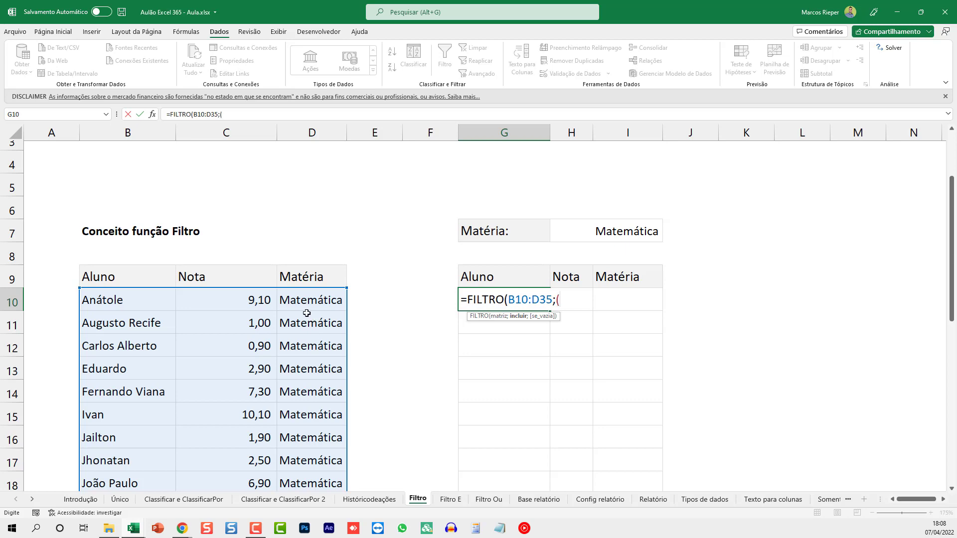
click(339, 295)
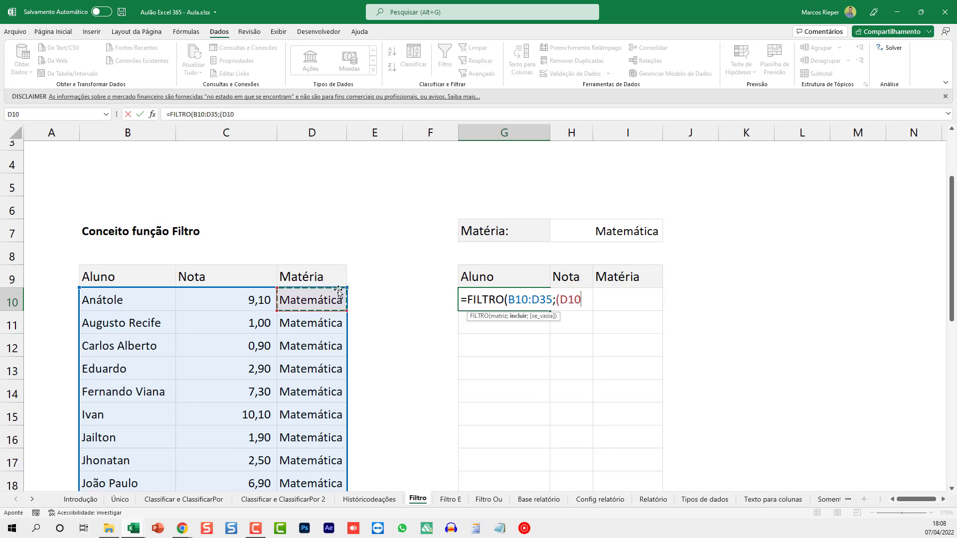
key(ctrl+shift+Down)
scroll(339, 291, up, 6)
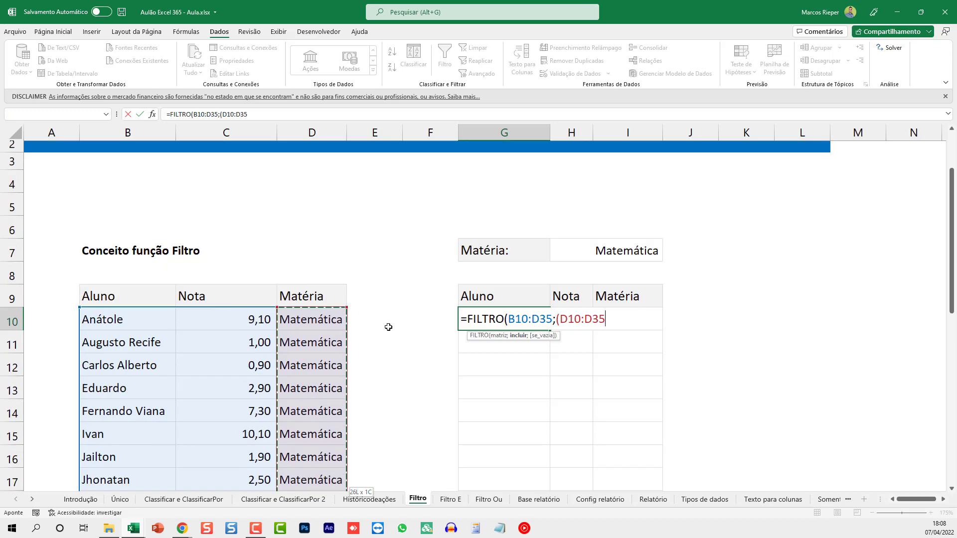
text(=)
click(602, 256)
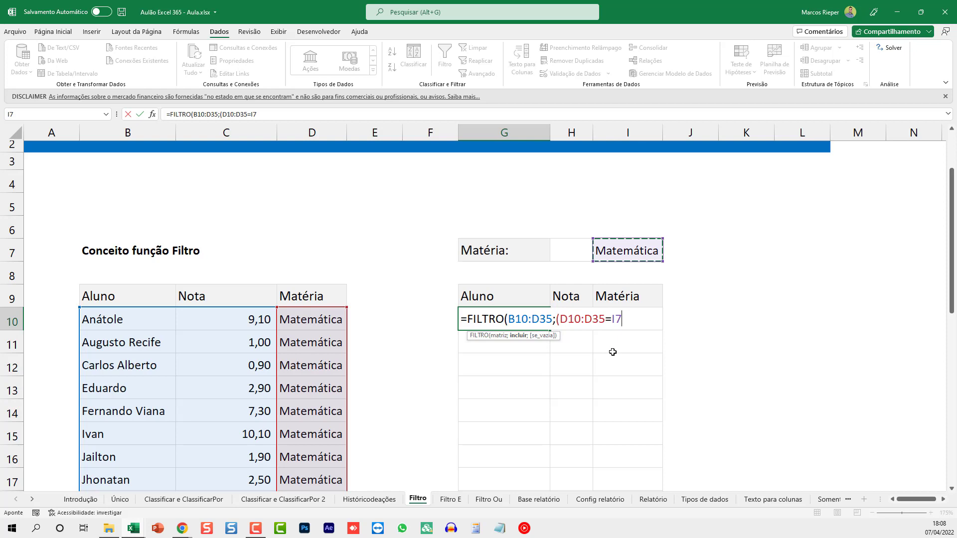
text();)
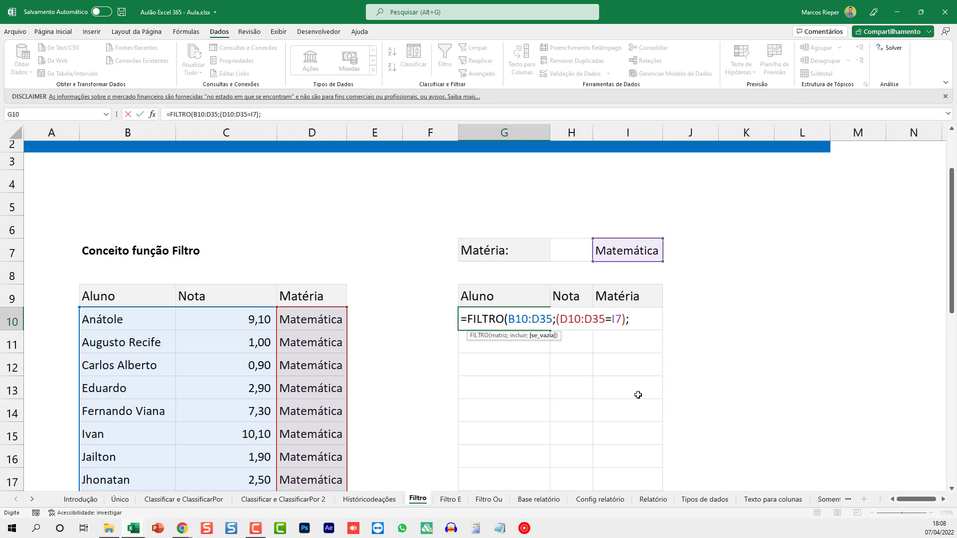
Use "NÃO ENCONTRADO" as the FILTRO result for no matches and enter the finished formula.
text("NÃO ENCONTRADO)
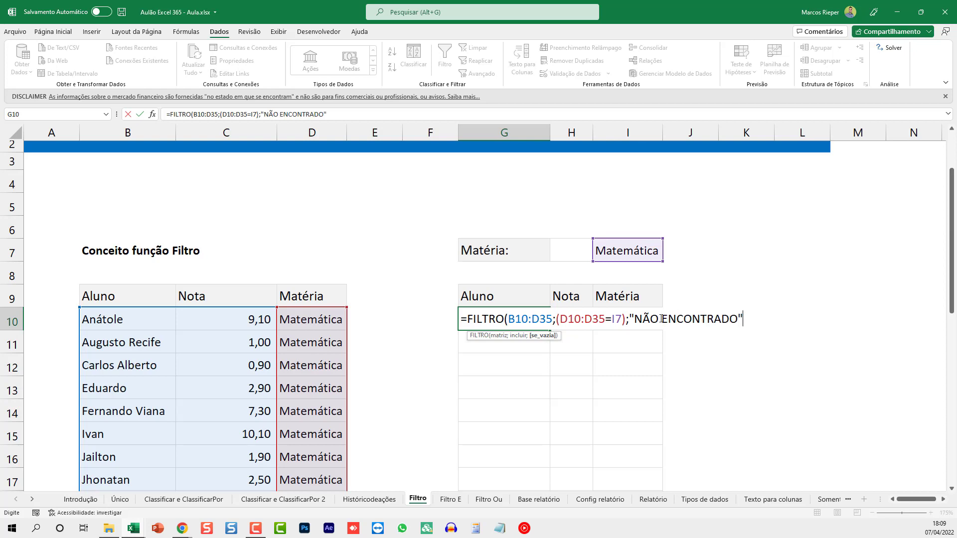
text("))
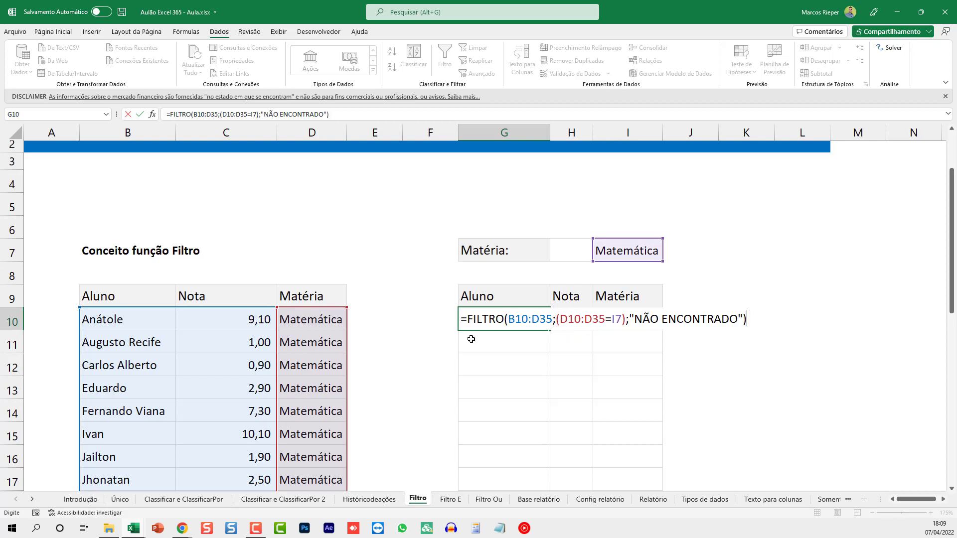
click(470, 339)
ctrl+scroll(558, 317, down, 3)
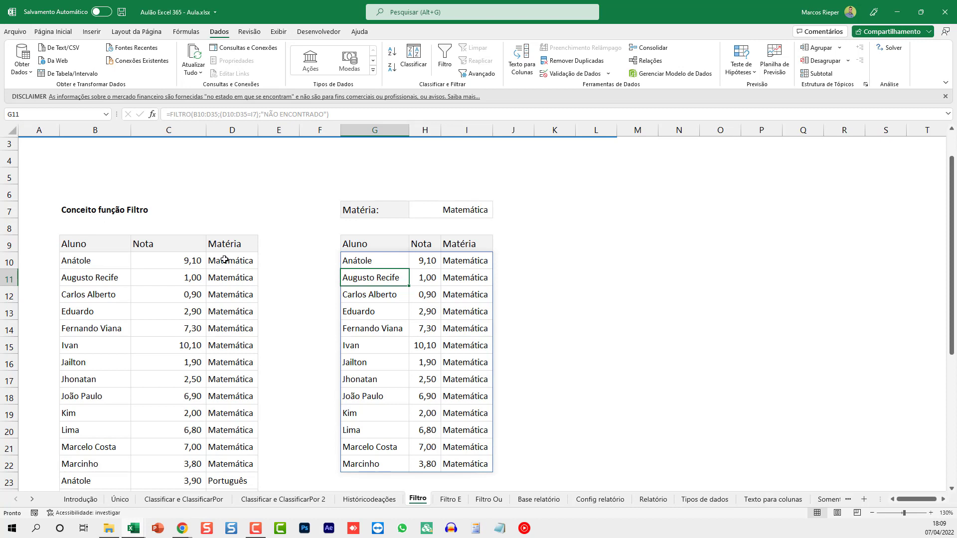
Test the filter by choosing Português in I7 and clearing the cell.
click(468, 211)
click(497, 213)
click(470, 230)
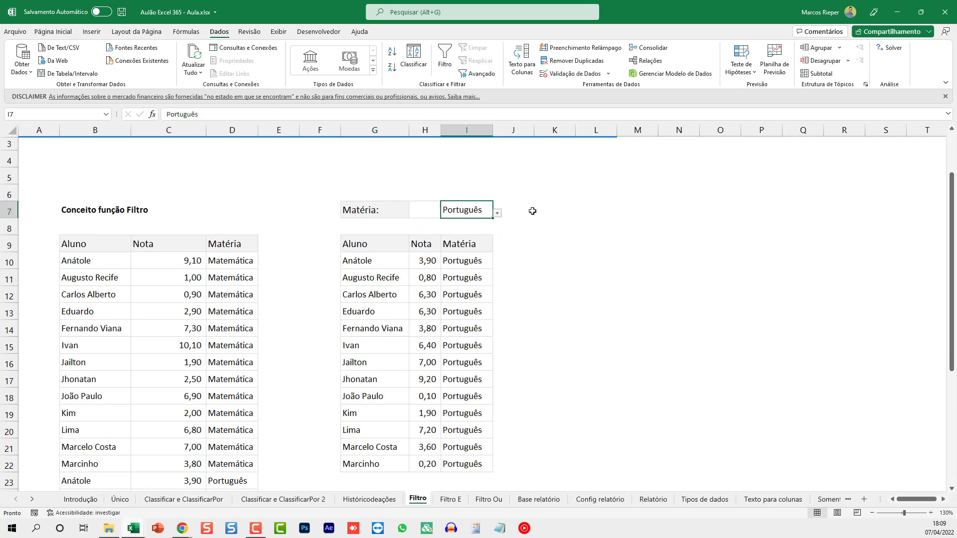
key(Delete)
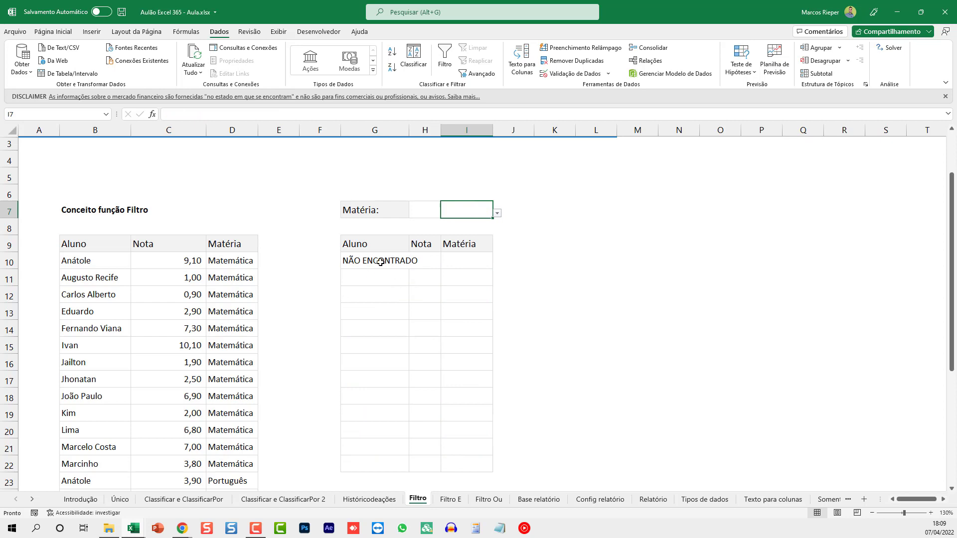
Try the subject choices in I7 again, ending with Matemática selected.
click(496, 213)
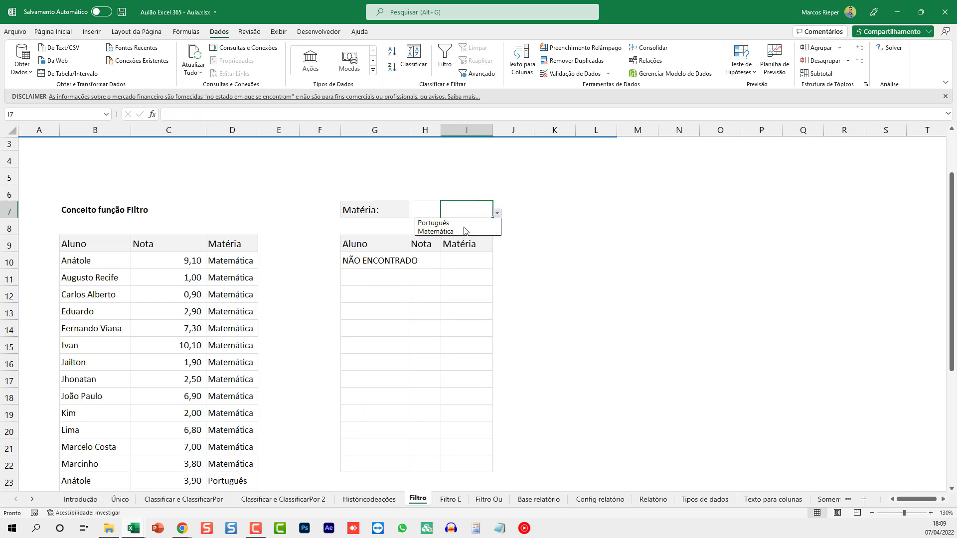
click(464, 230)
click(497, 213)
click(473, 223)
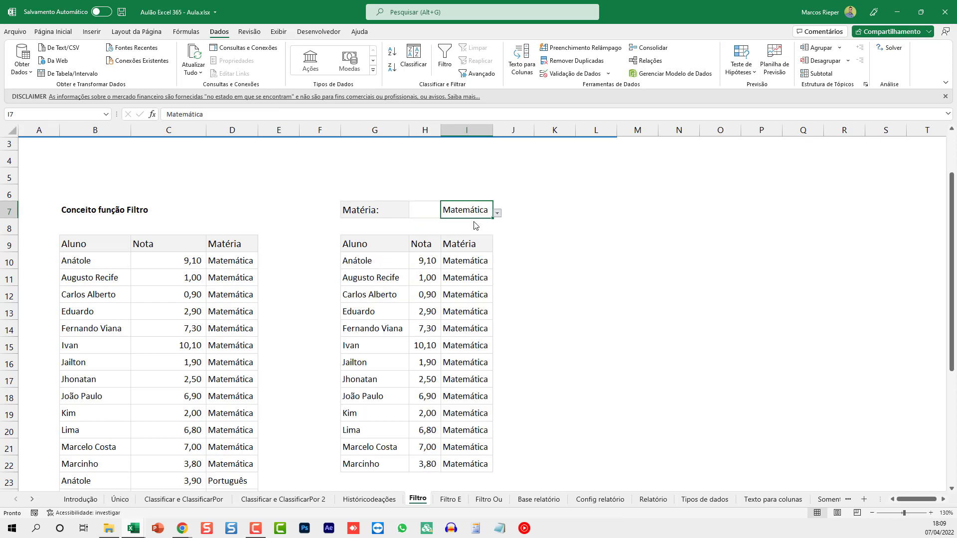
click(497, 212)
click(471, 234)
Wrap the FILTRO formula in G10 in a CLASSIFICAR function, starting FILTRO on its own line.
click(381, 261)
key(F2)
click(349, 262)
text(c)
key(BackSpace)
text(CLASSIFICAR(FILTRO(B10:D35;(D10:D35=I7);"NÃO ENCONTRADO)
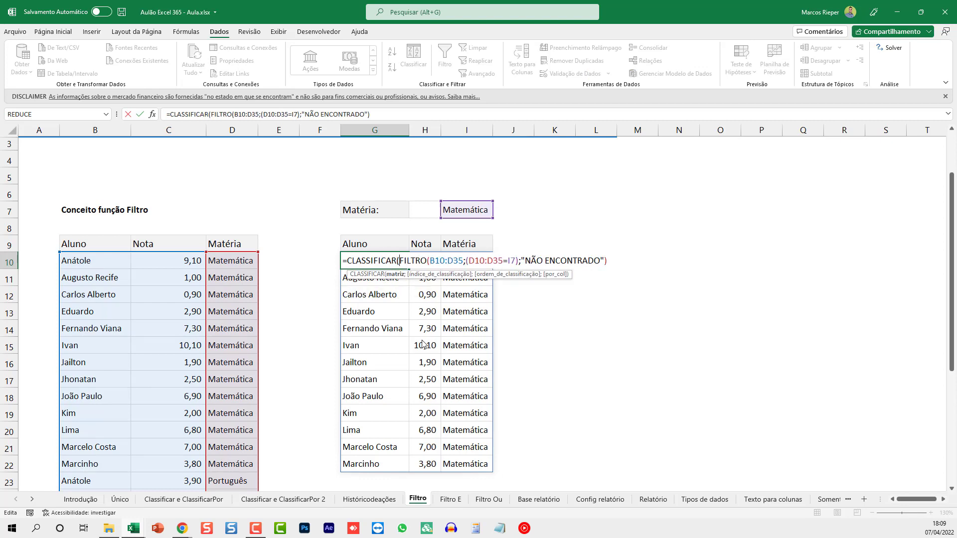
key(alt+Return)
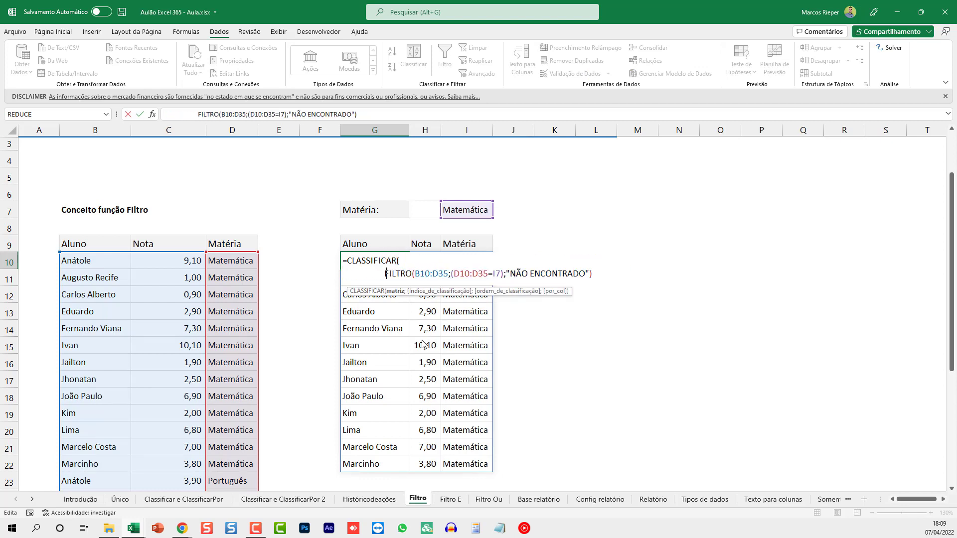
Set the CLASSIFICAR sort index to 2 to sort by grade, enter the formula and check the order against the source grades.
key(End)
text(;)
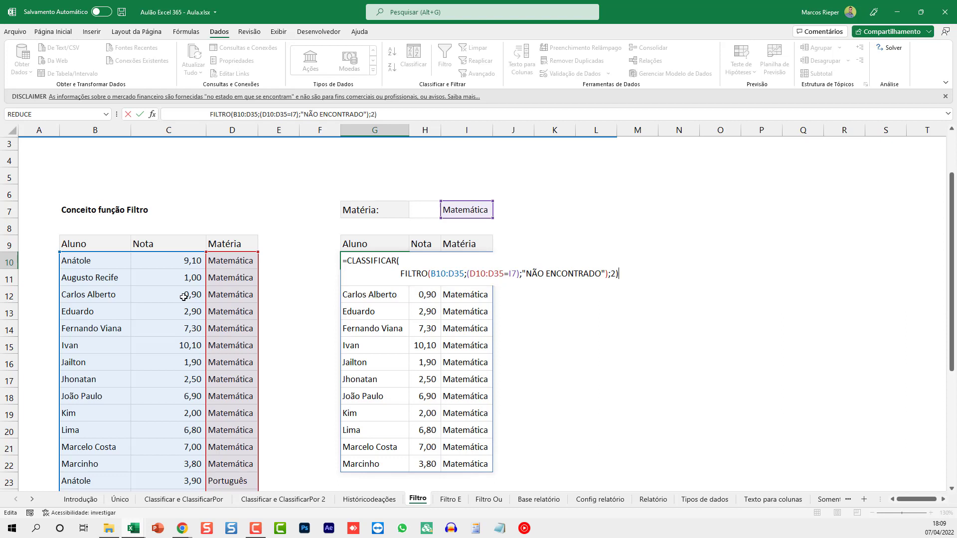
key(Return)
key(Up)
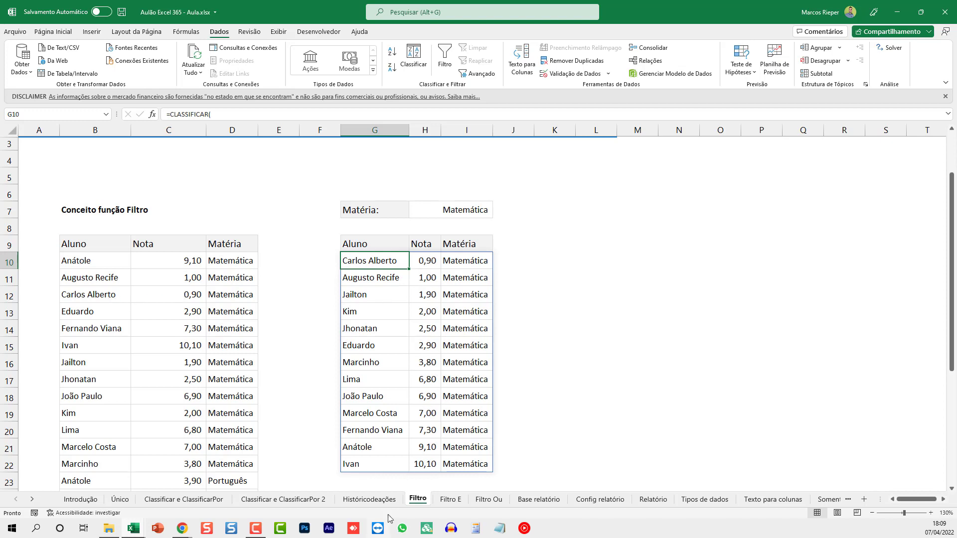
click(423, 462)
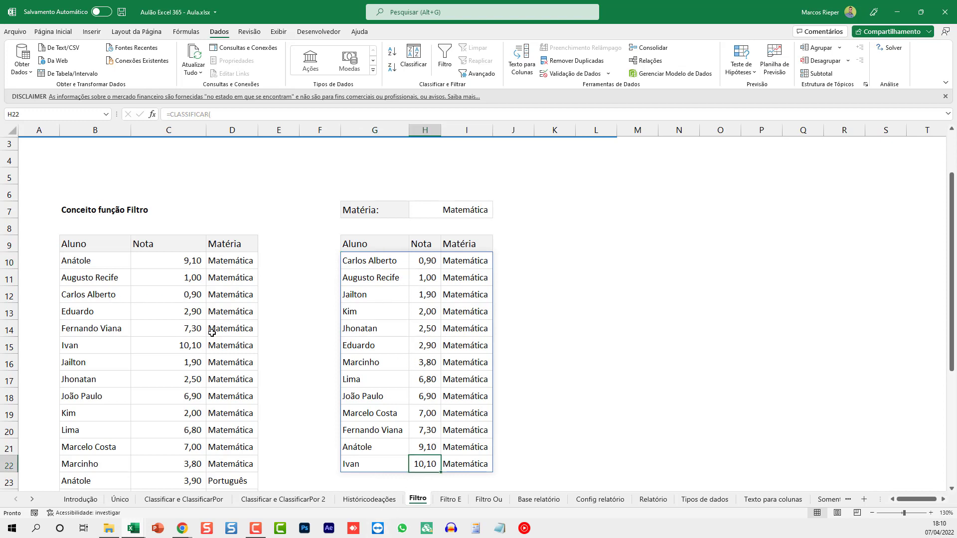
click(193, 342)
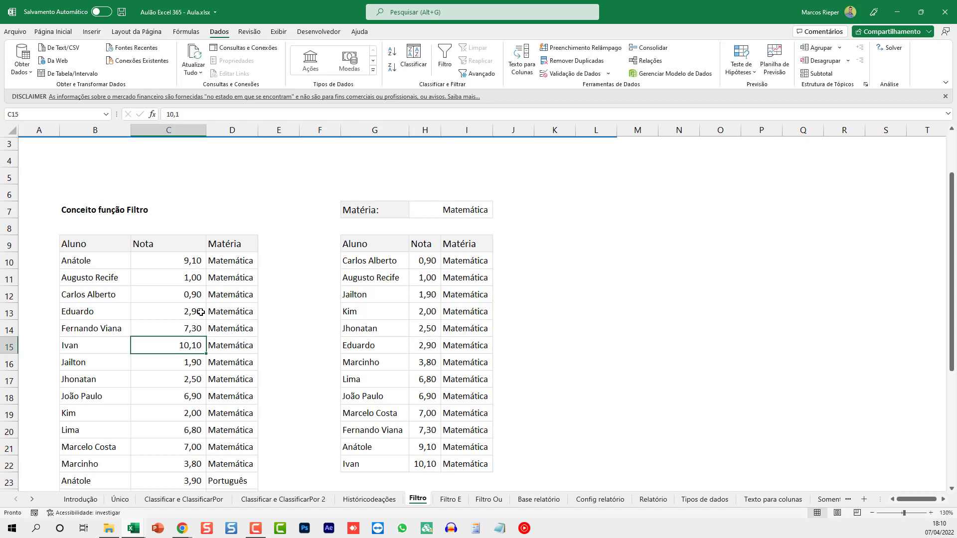
click(429, 262)
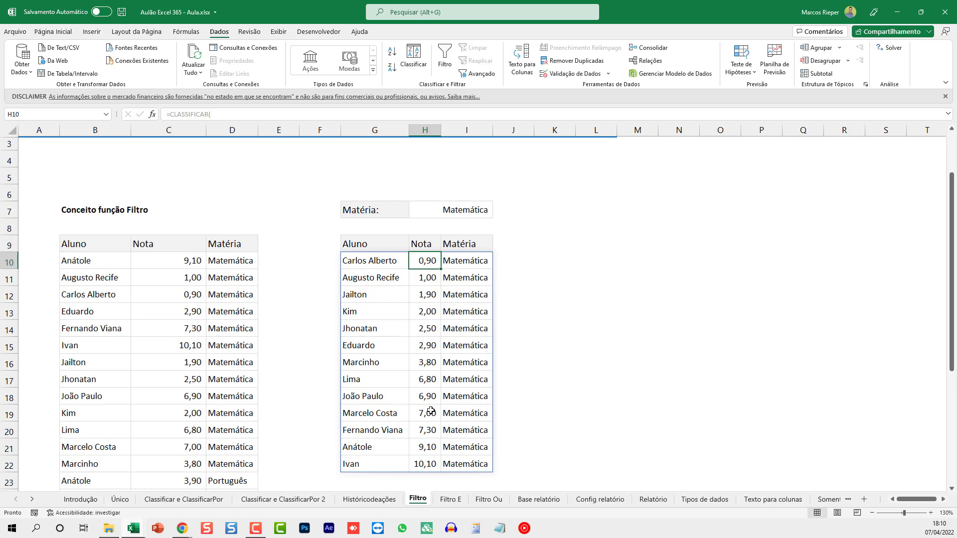
Add the descending sort order (-1) to the CLASSIFICAR formula in G10 and enter it.
click(387, 257)
key(F2)
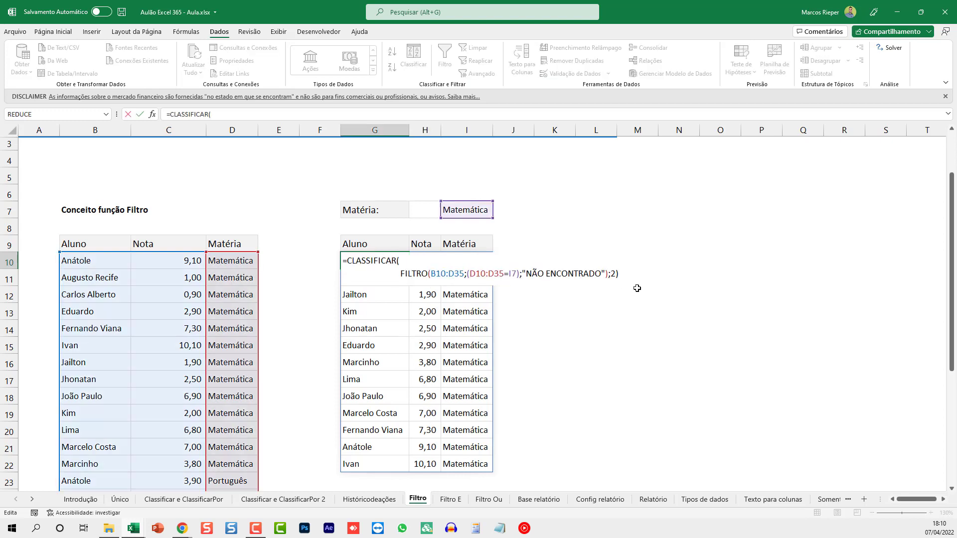
key(Left)
text(;)
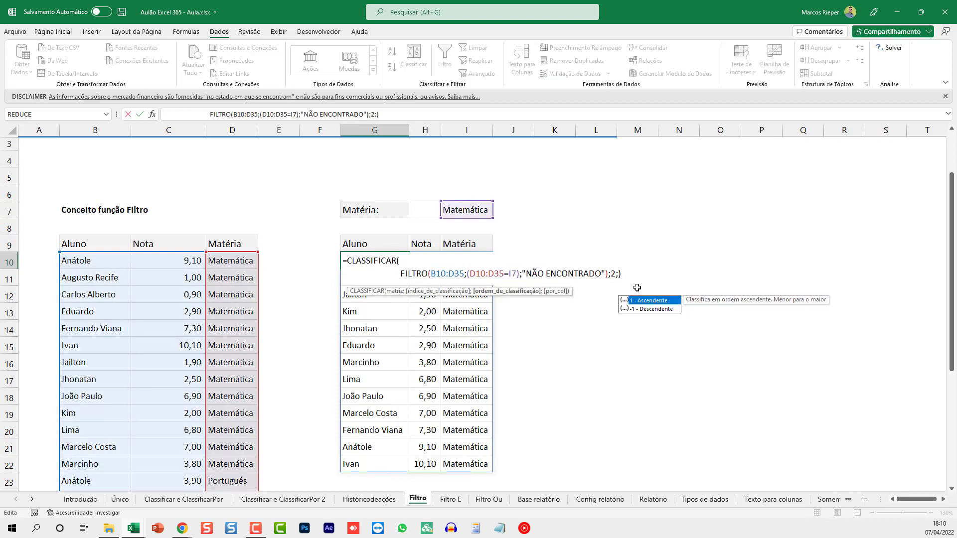
key(Down)
key(Tab)
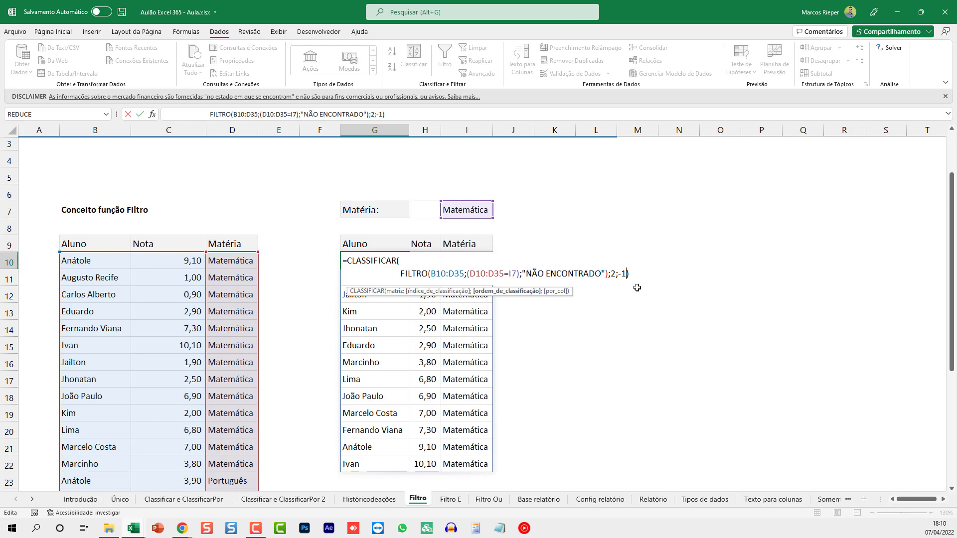
key(Return)
Move the sort arguments 2;-1 of the G10 formula onto a separate line and confirm the formula.
double_click(394, 257)
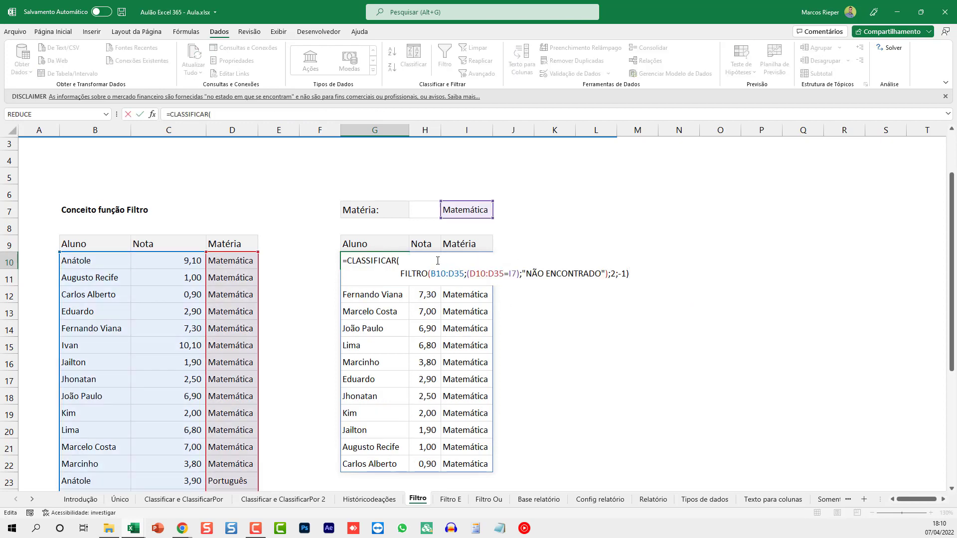
click(473, 257)
key(Down)
key(End)
key(Left)
key(Left)
key(Left)
key(Left)
key(Left)
key(Left)
key(Right)
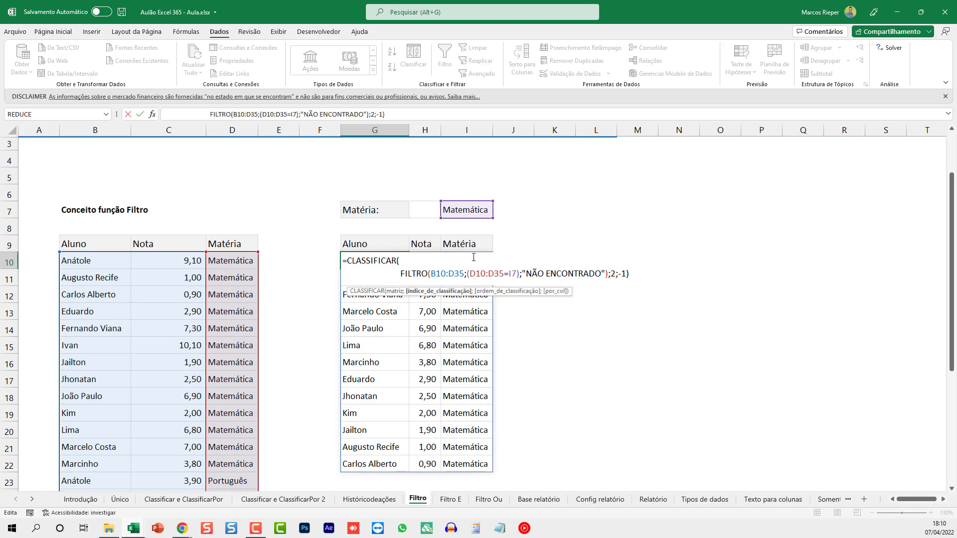
key(alt+Return)
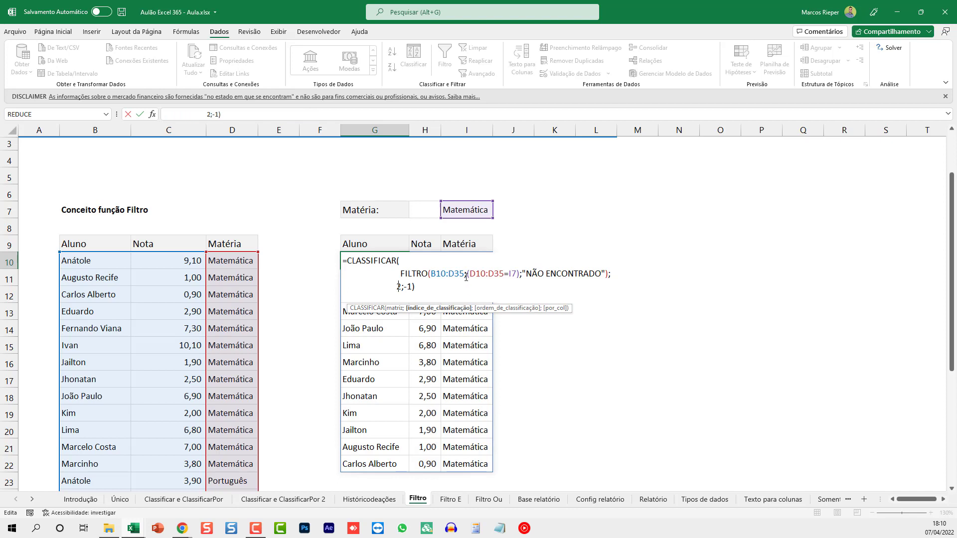
key(Return)
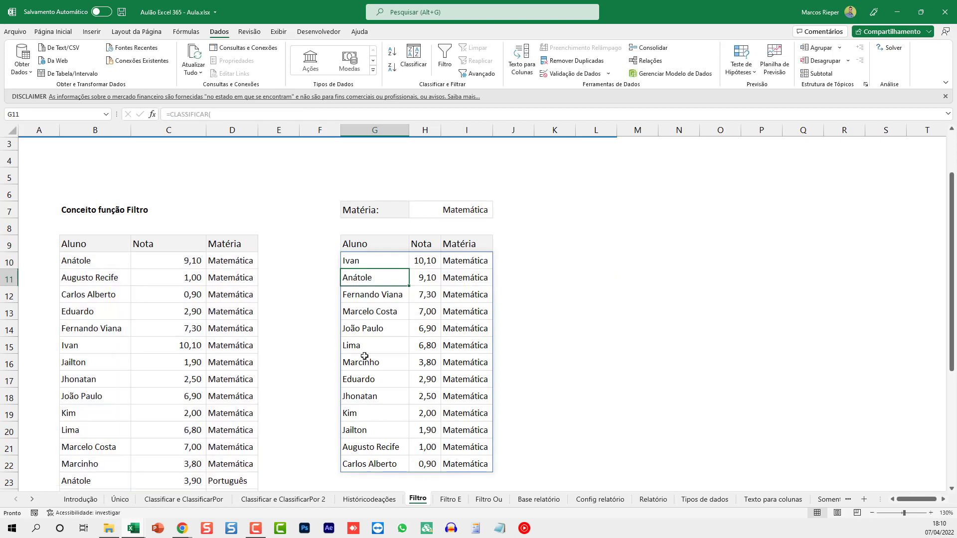
Test the sorted filter by entering a different student name in B14, and undo the change.
click(86, 322)
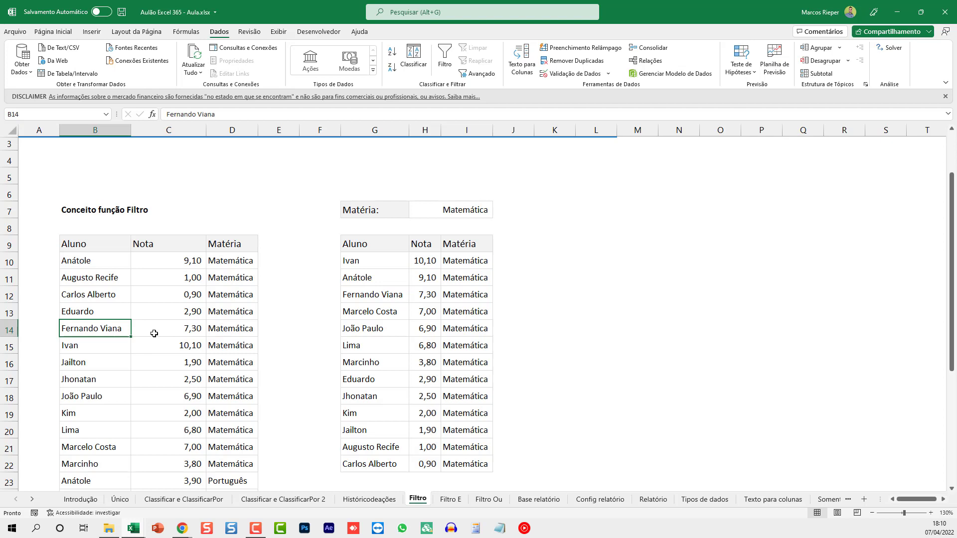
text(Marcos)
key(Return)
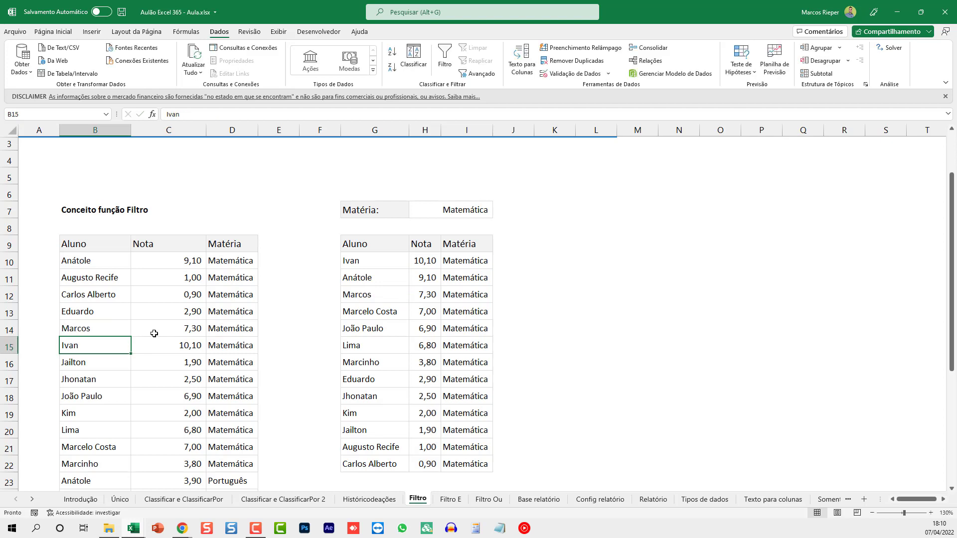
key(ctrl+z)
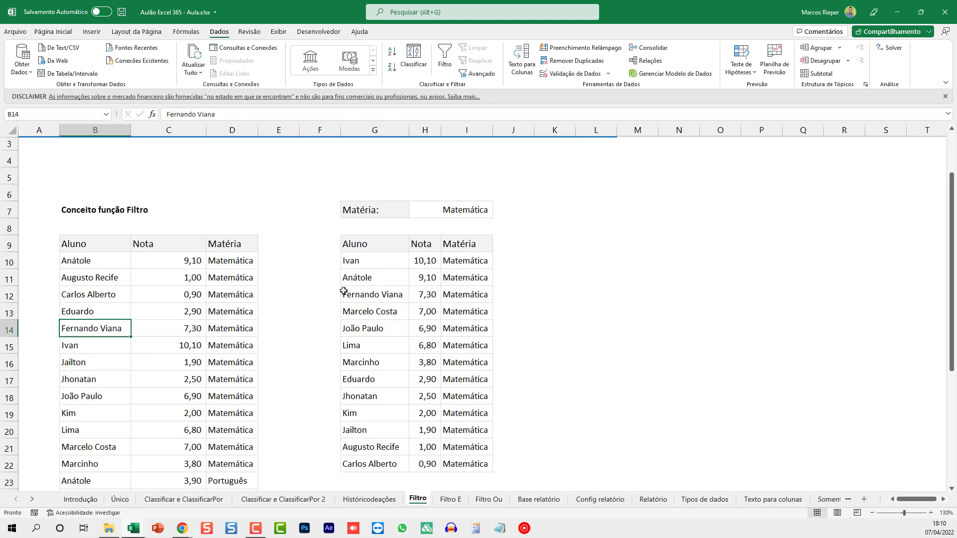
Change the subject in D23 to Matemática by copying the value from D22.
scroll(140, 371, down, 5)
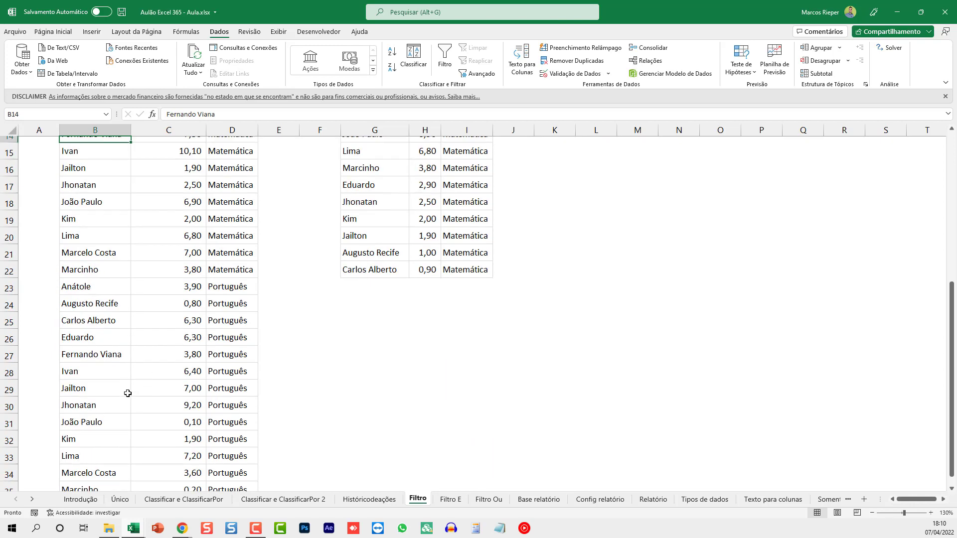
scroll(130, 390, up, 4)
scroll(169, 408, down, 1)
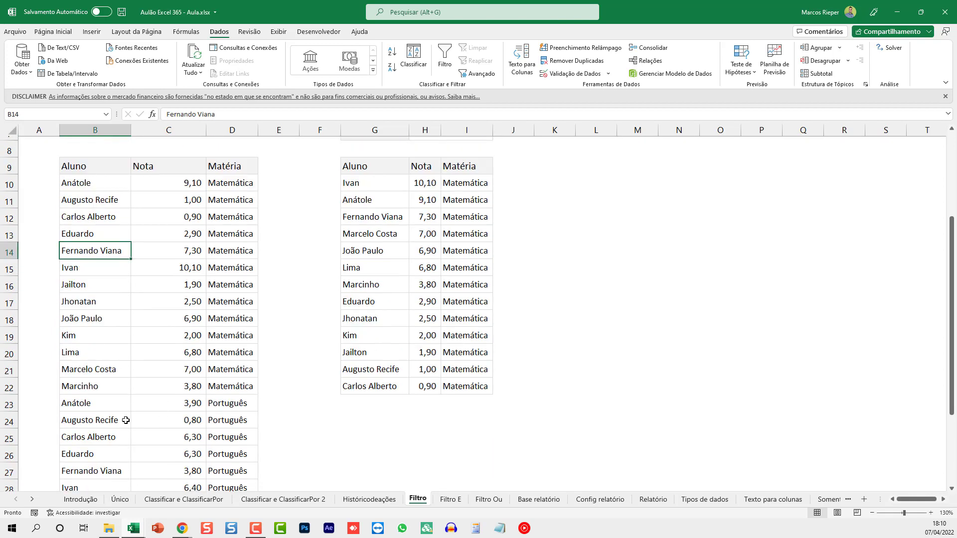
click(253, 406)
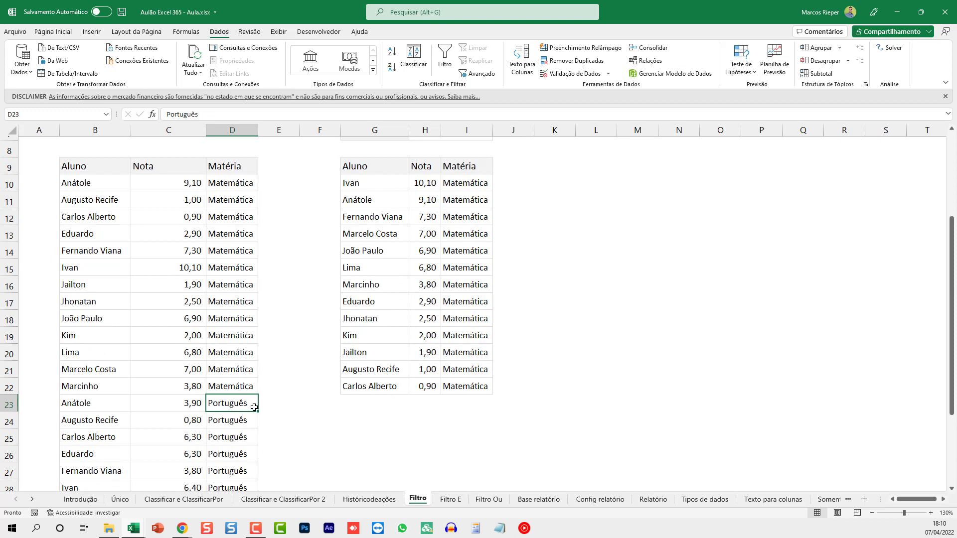
key(Up)
key(ctrl+c)
key(Down)
key(ctrl+v)
key(Left)
key(Left)
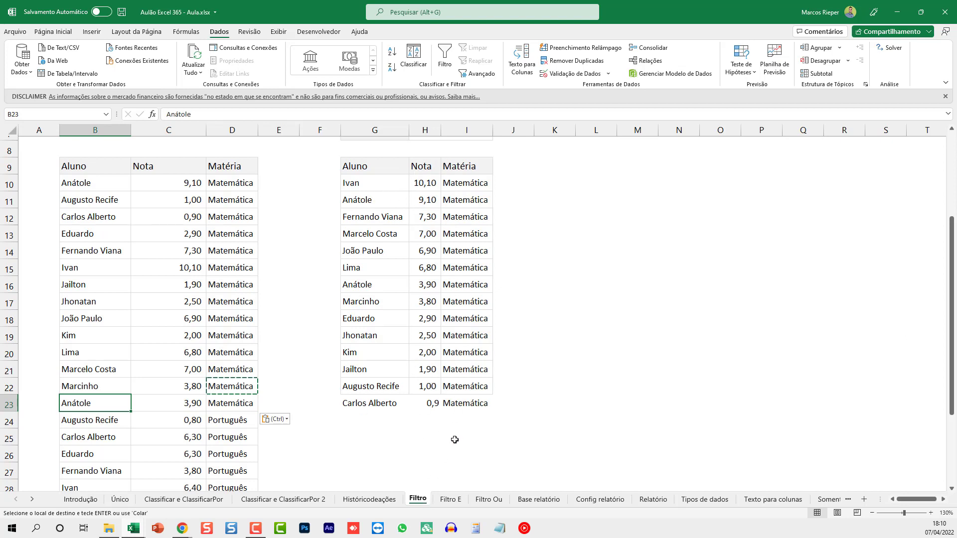
key(Escape)
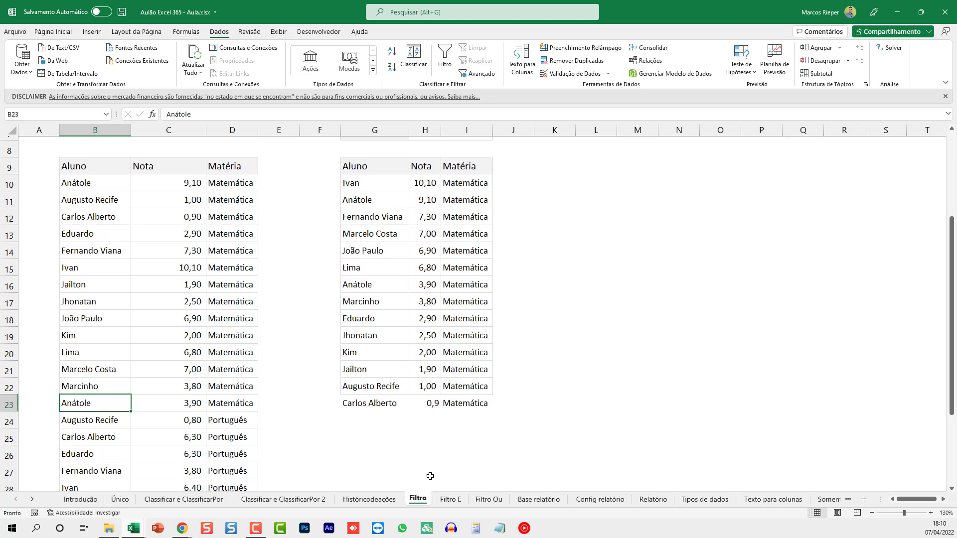
Start a FILTRO formula in G10 of the Filtro E sheet with B10:D35 as its array.
click(450, 499)
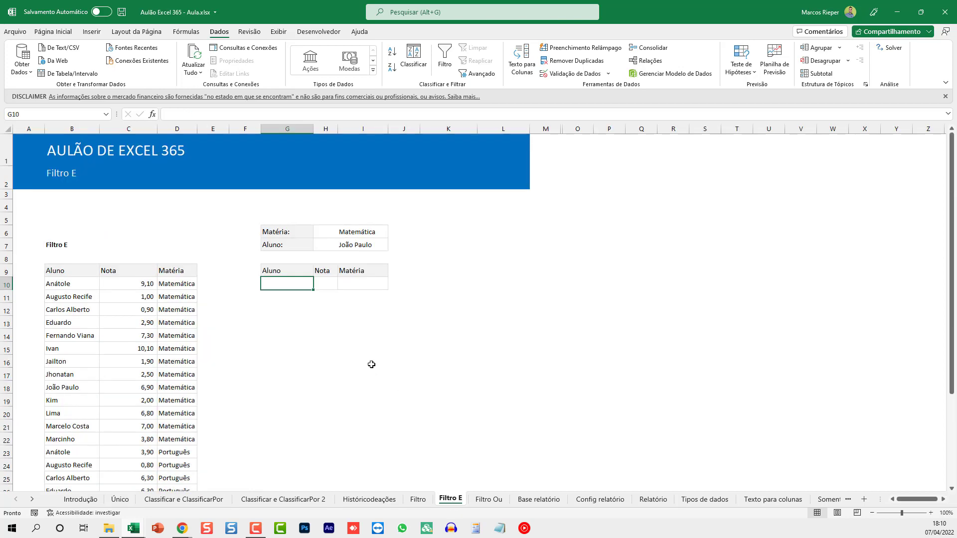
ctrl+scroll(371, 363, up, 6)
scroll(472, 385, up, 2)
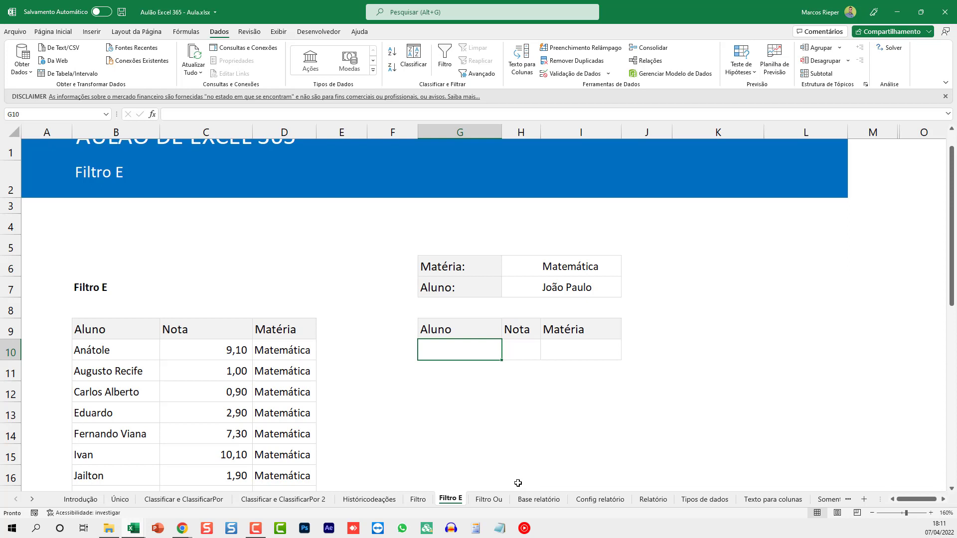
text(=FILTRO()
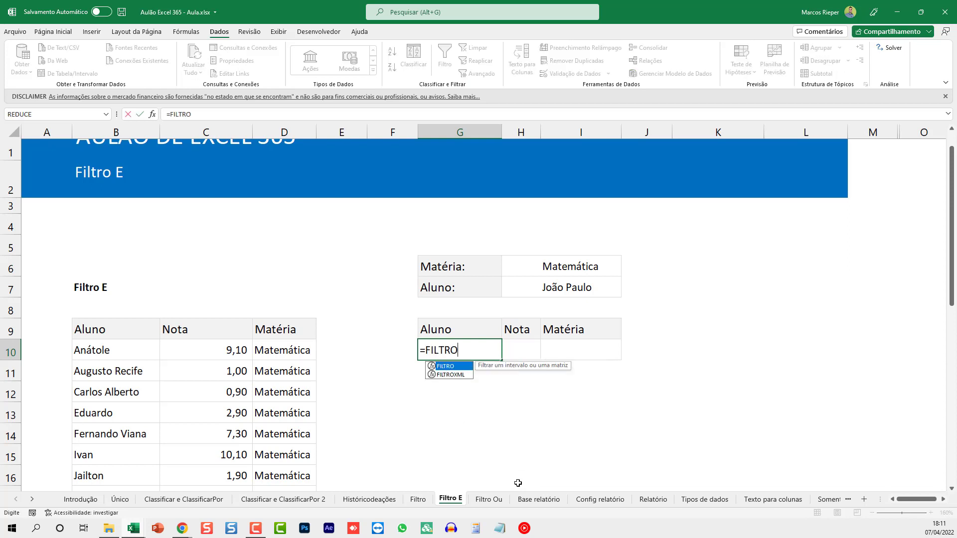
click(122, 350)
key(ctrl+shift+Right)
key(ctrl+shift+Down)
scroll(149, 344, up, 6)
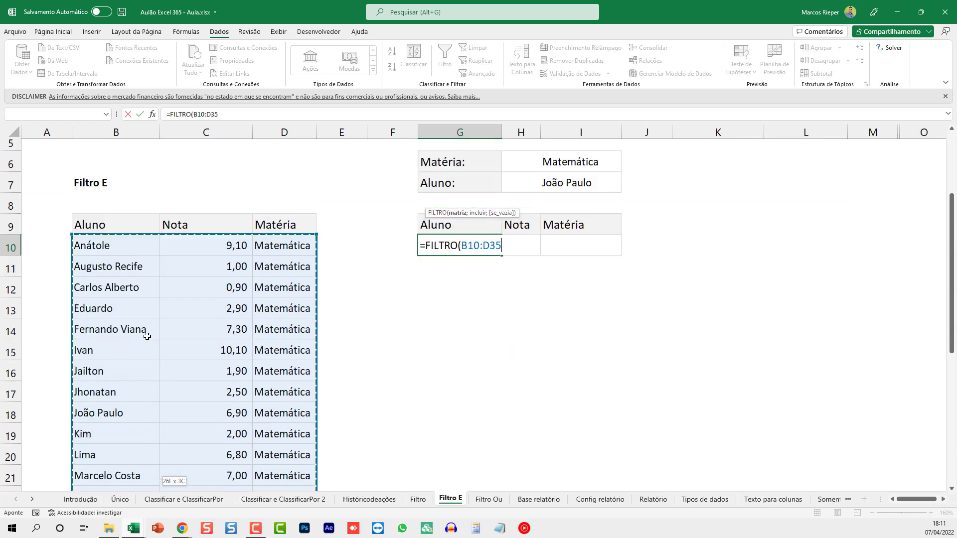
Add the subject condition (D10:D35=I6) to the FILTRO formula in G10.
text(;()
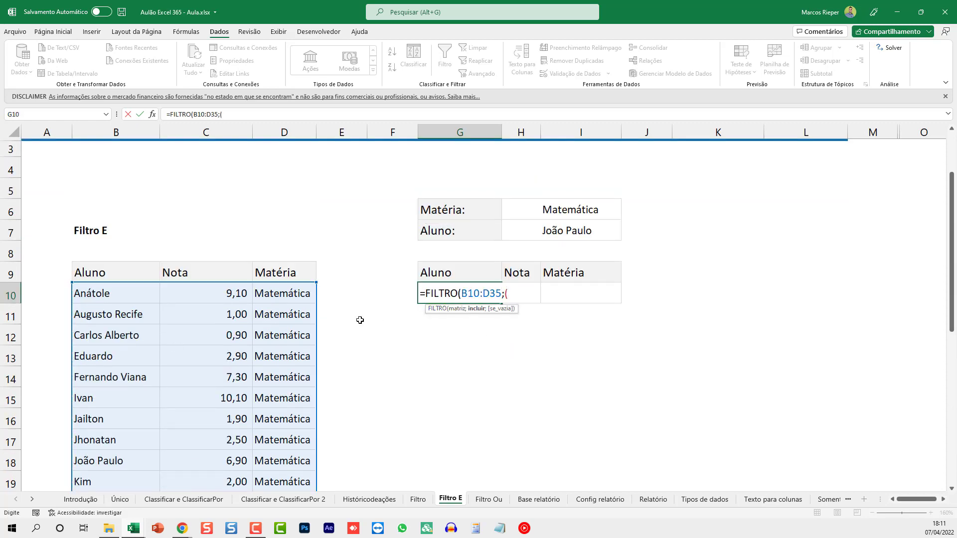
click(292, 294)
key(ctrl+shift+Down)
scroll(301, 294, up, 1)
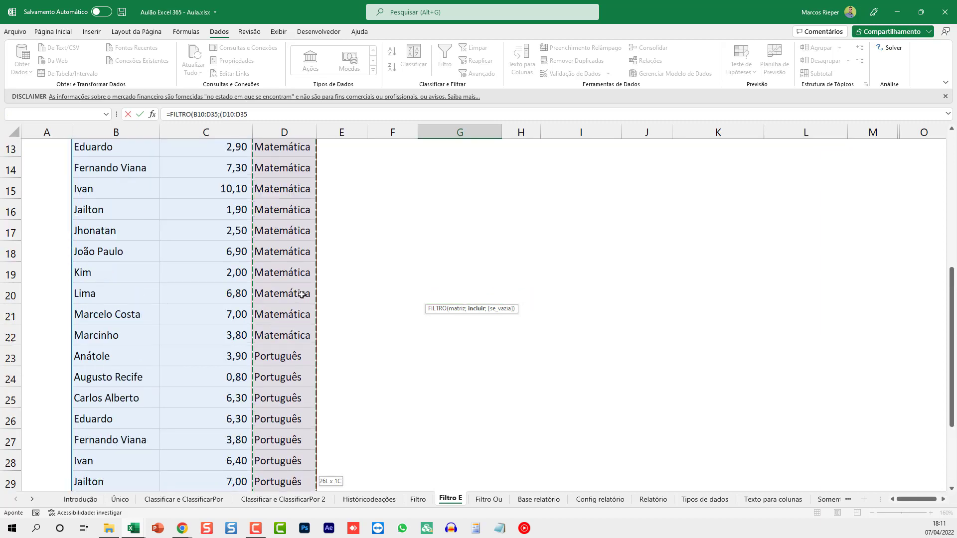
scroll(302, 294, up, 4)
text(=)
scroll(481, 298, up, 2)
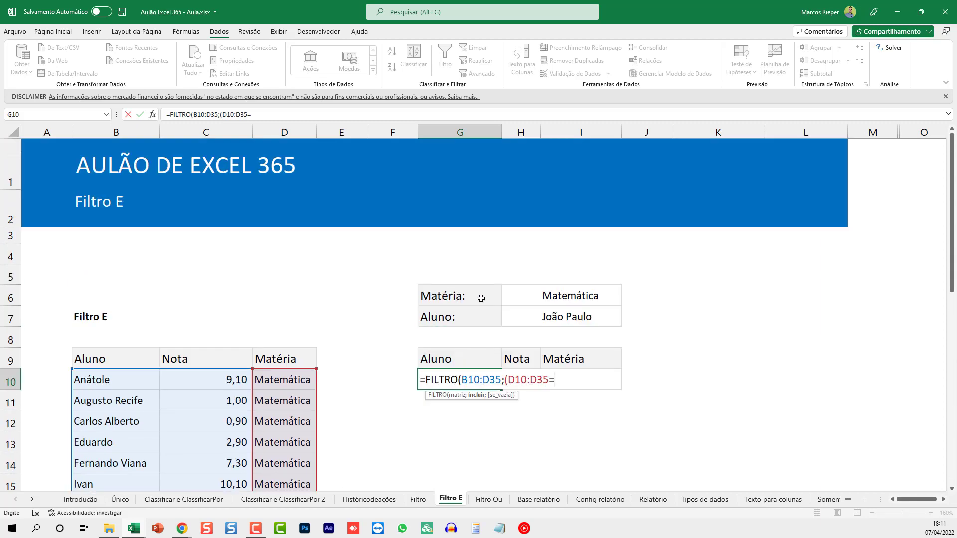
click(551, 296)
scroll(464, 421, down, 1)
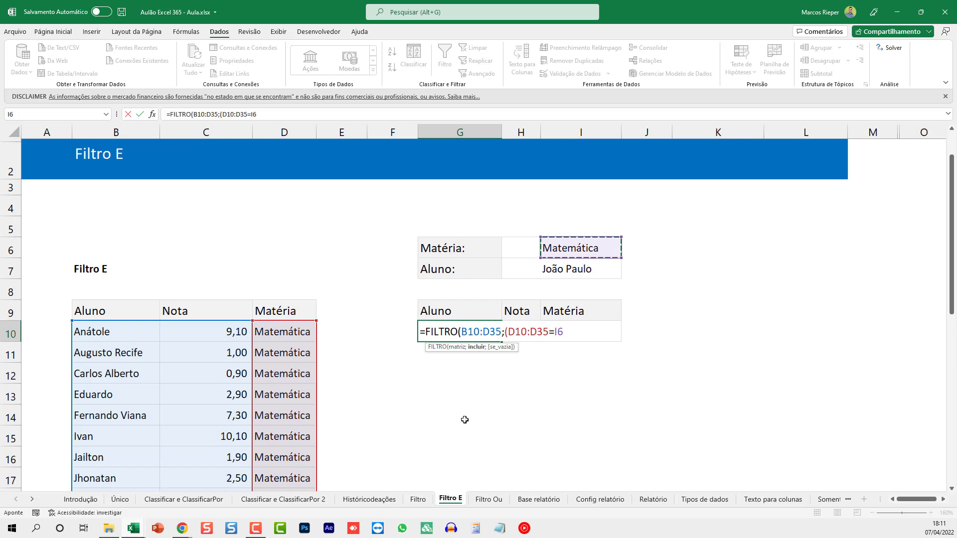
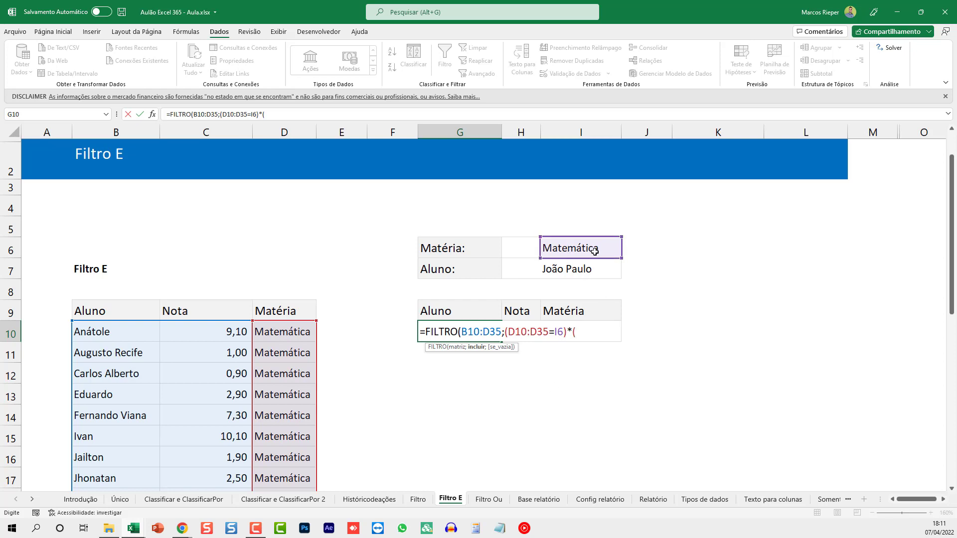
Multiply in the student condition (B10:B35=I7) as an AND criterion and enter the FILTRO formula.
click(122, 332)
key(ctrl+Down)
key(ctrl+shift+Up)
key(shift+Down)
scroll(176, 321, up, 3)
text(=)
click(578, 253)
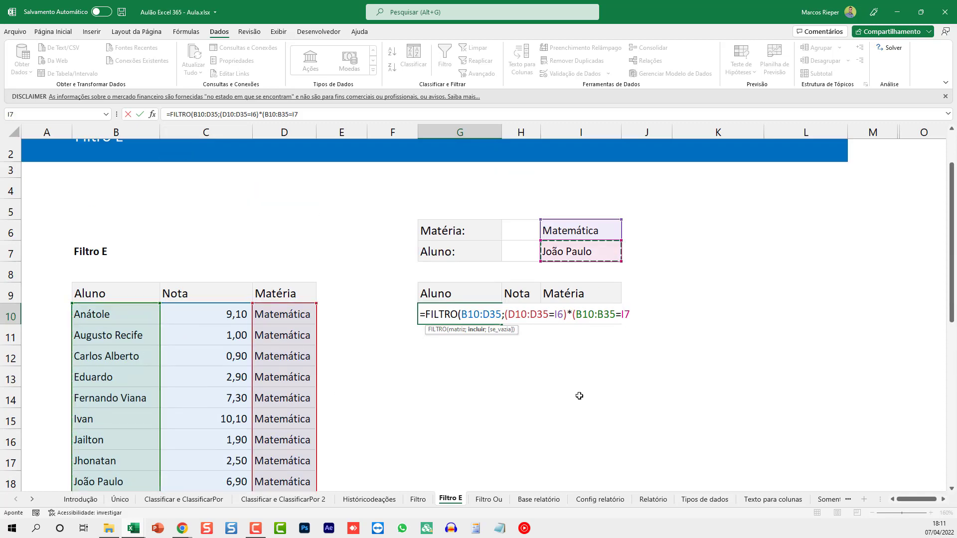
text())
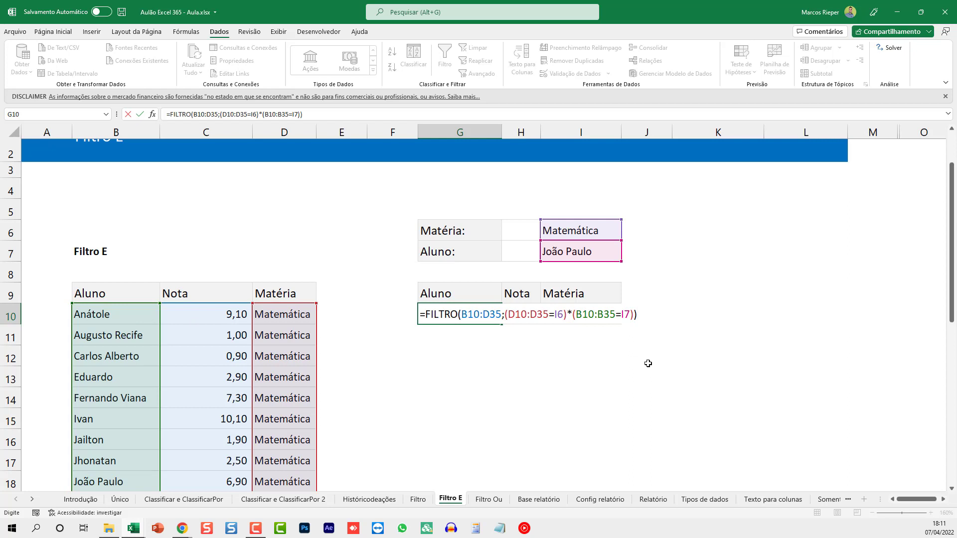
key(ctrl+Return)
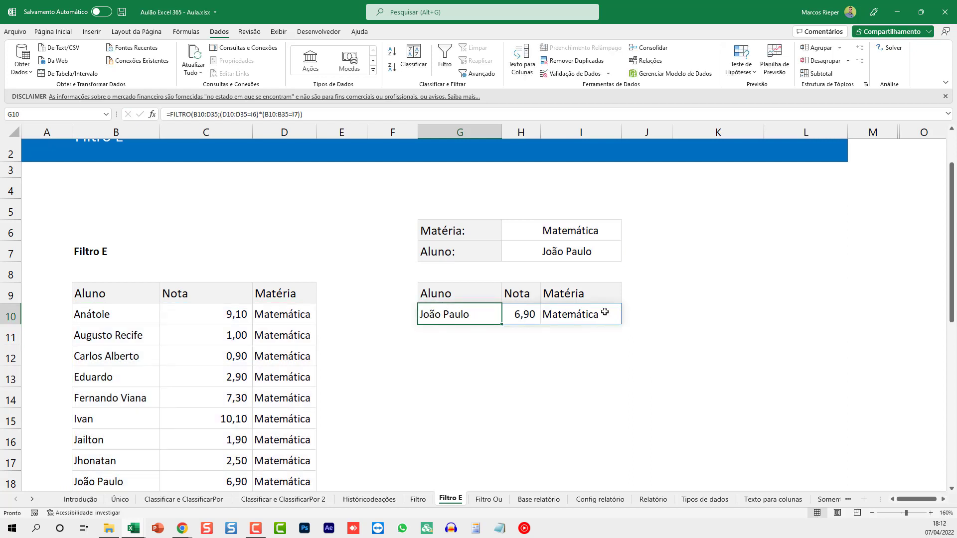
Test the two-criteria filter by choosing another student in I7 and Português in I6.
click(598, 248)
click(625, 256)
click(548, 320)
click(604, 235)
click(625, 240)
click(561, 246)
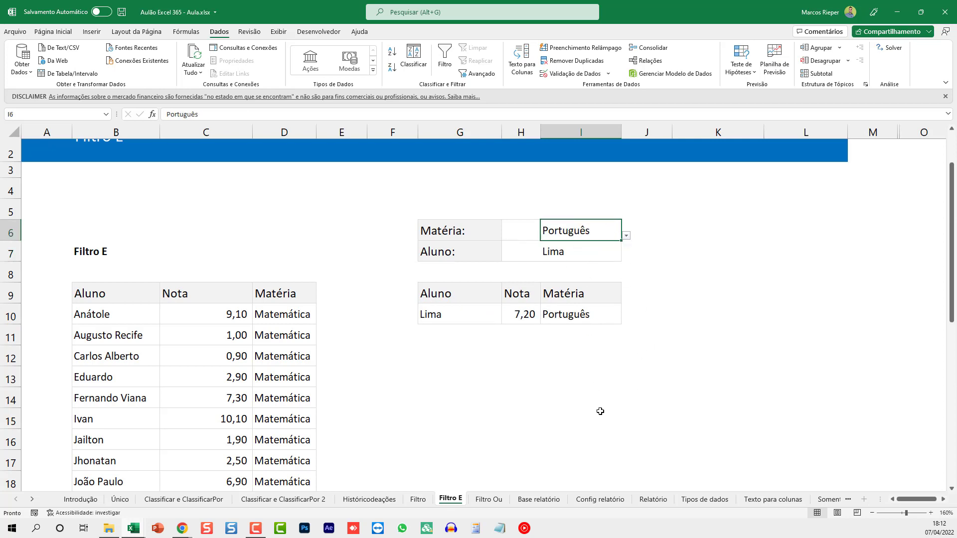
Review the two-criteria FILTRO result in row 10 and the formula in G10 of the Filtro E sheet.
scroll(596, 412, up, 1)
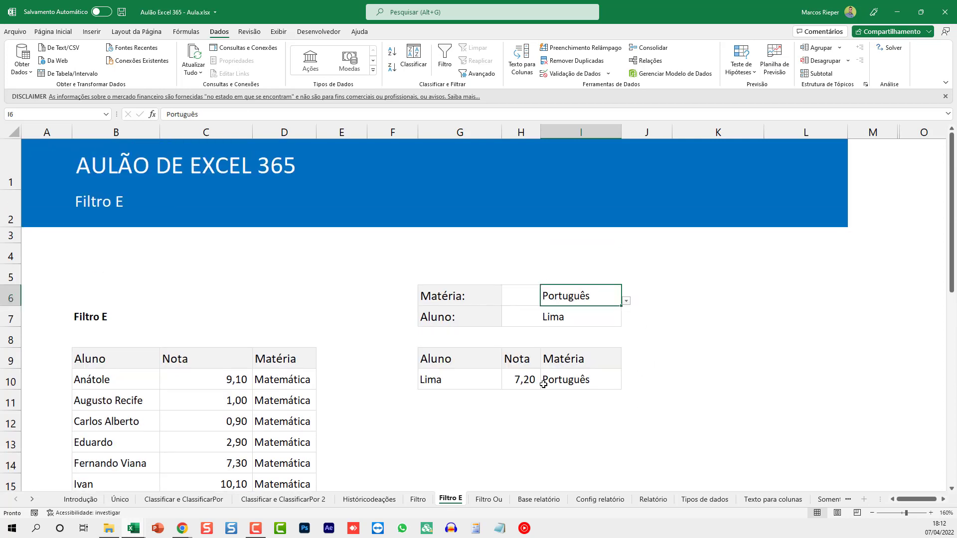
click(523, 379)
click(548, 381)
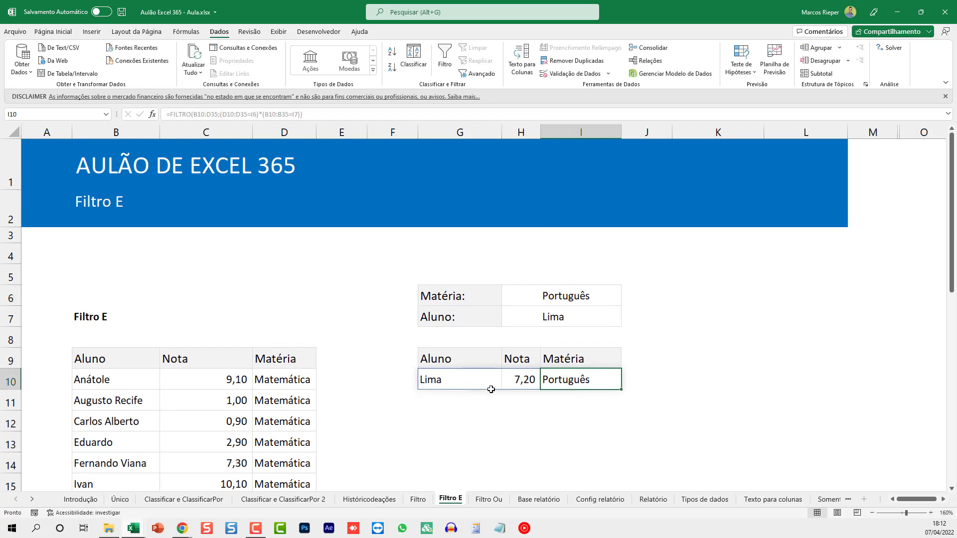
click(484, 380)
key(F2)
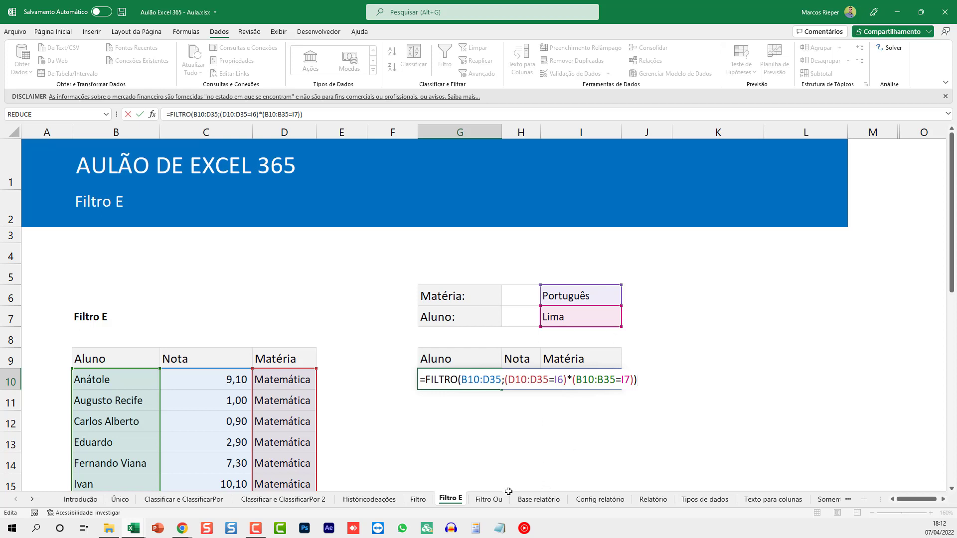
key(ctrl+Return)
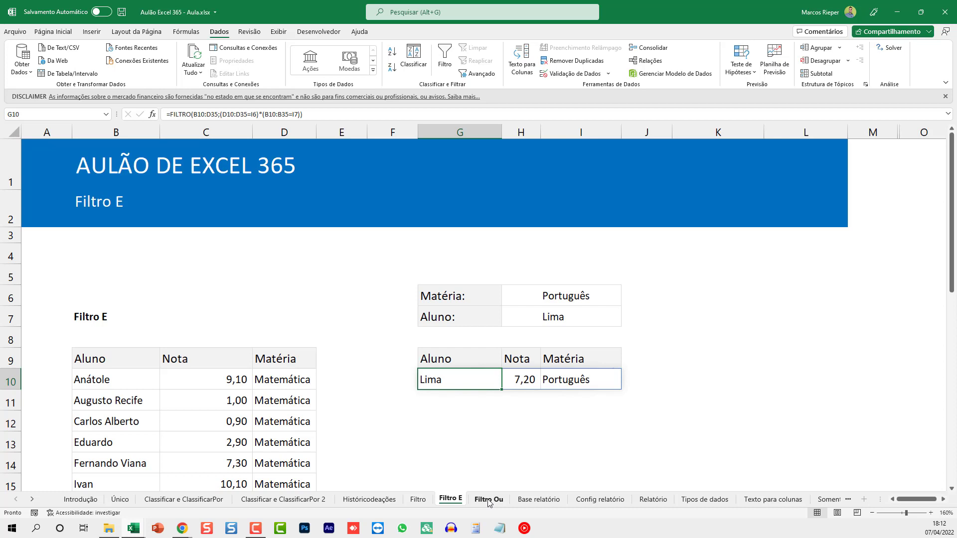
Open the Filtro Ou sheet and examine its subject and student criteria in I6 and I7.
click(489, 500)
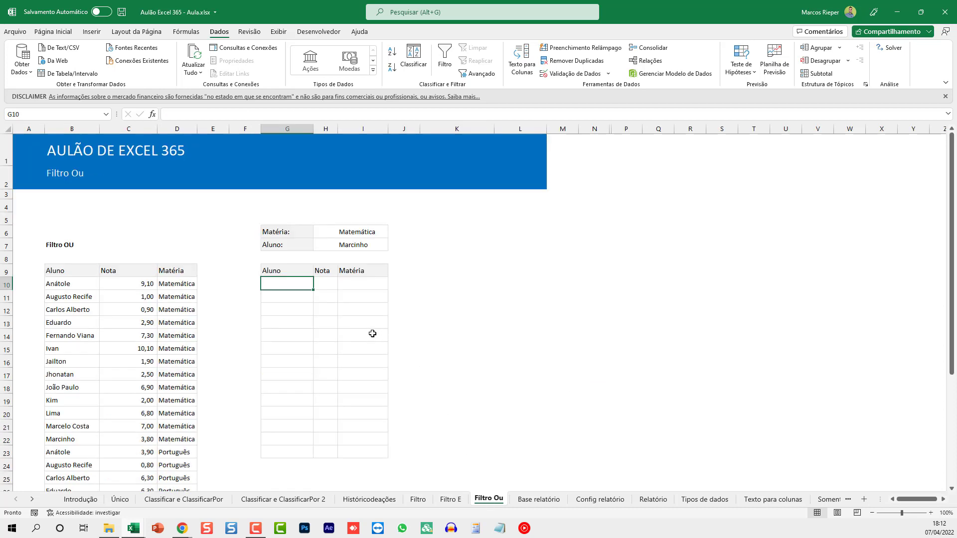
click(349, 233)
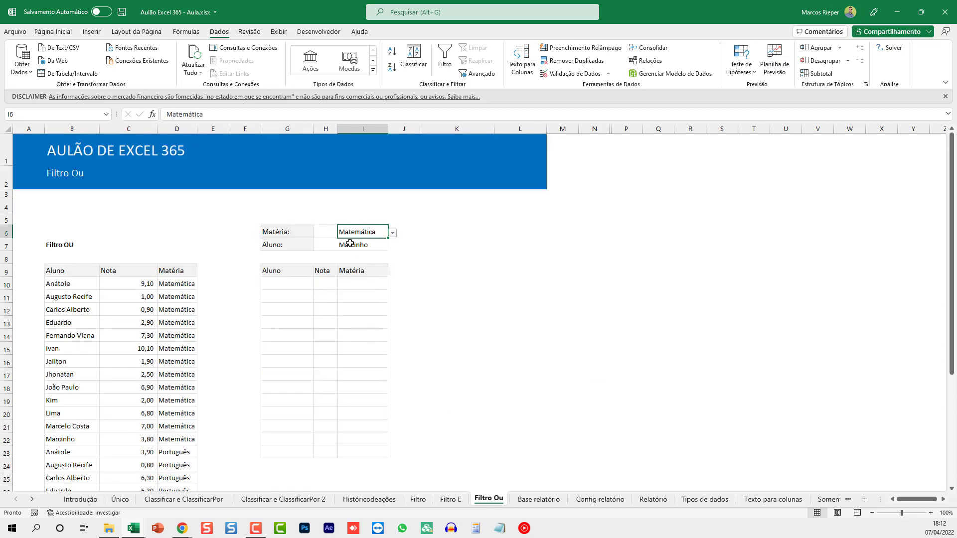
click(351, 246)
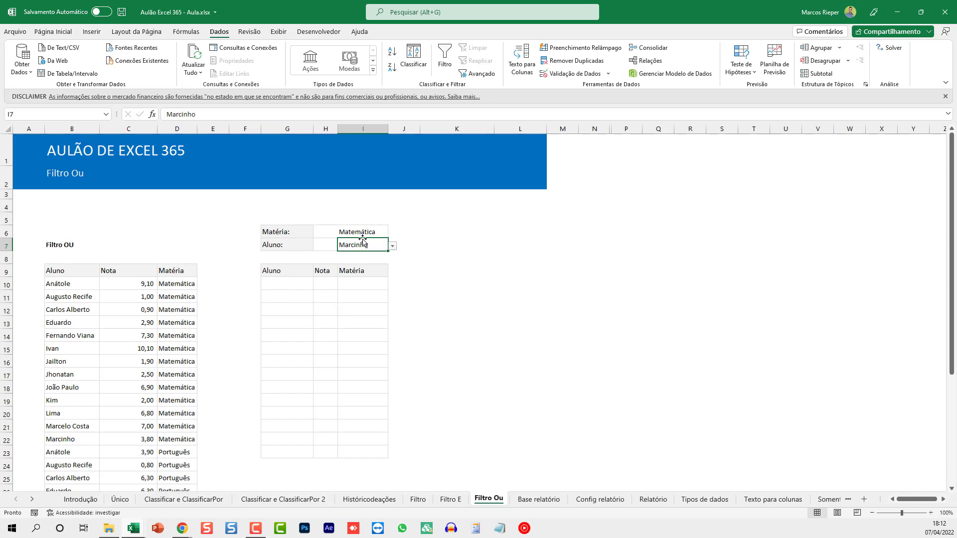
scroll(304, 280, up, 3)
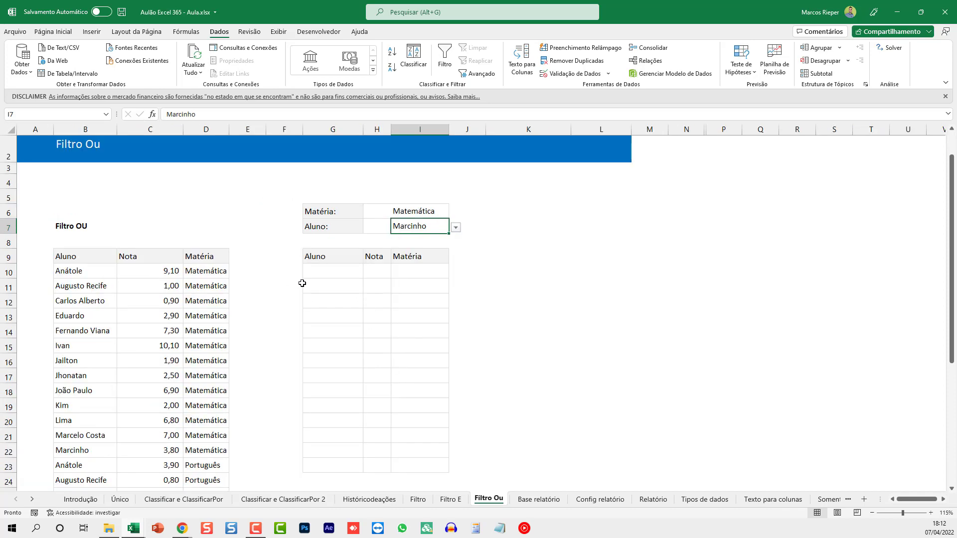
scroll(349, 312, up, 2)
click(358, 310)
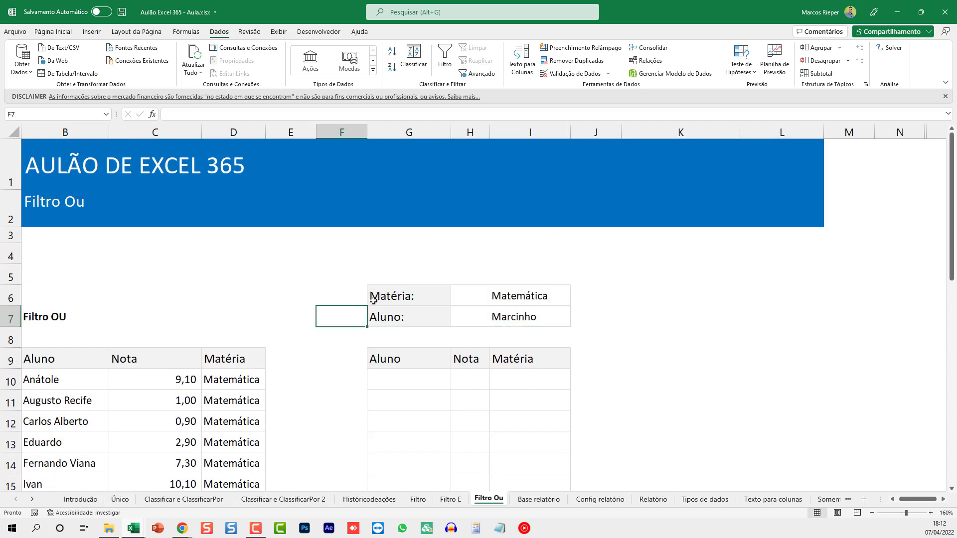
key(Left)
key(Left)
key(Left)
key(Left)
key(Left)
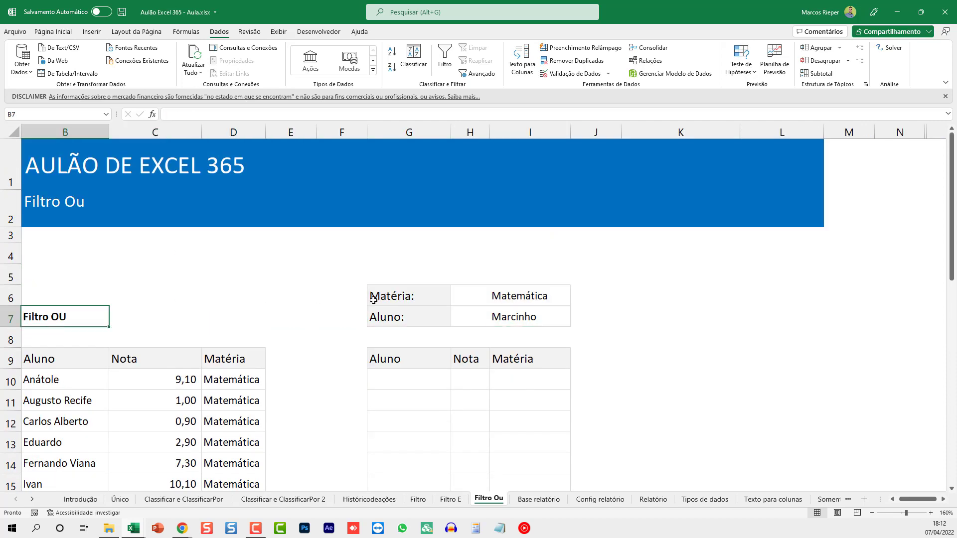
Start a FILTRO formula in G10 of the Filtro Ou sheet with B10:D35 as its array.
click(465, 375)
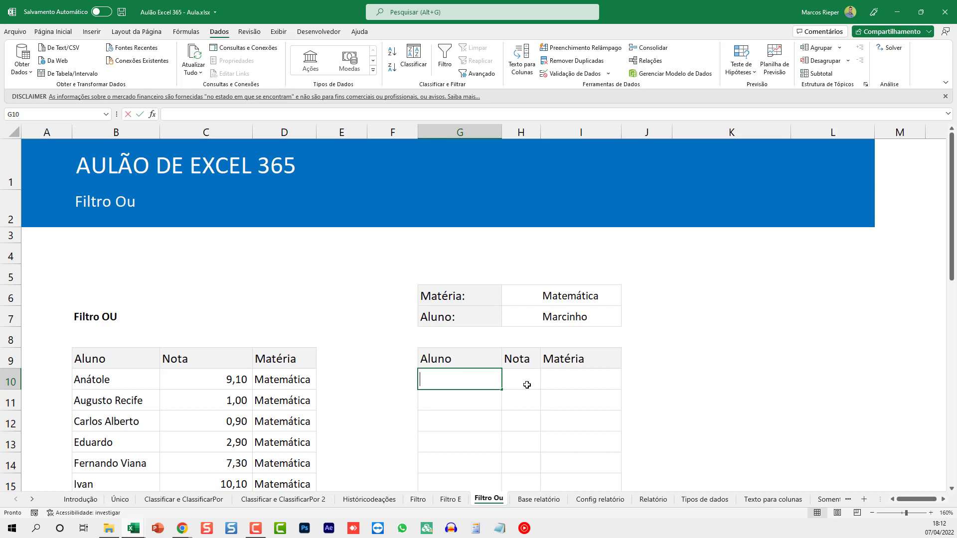
text(=FILTRO()
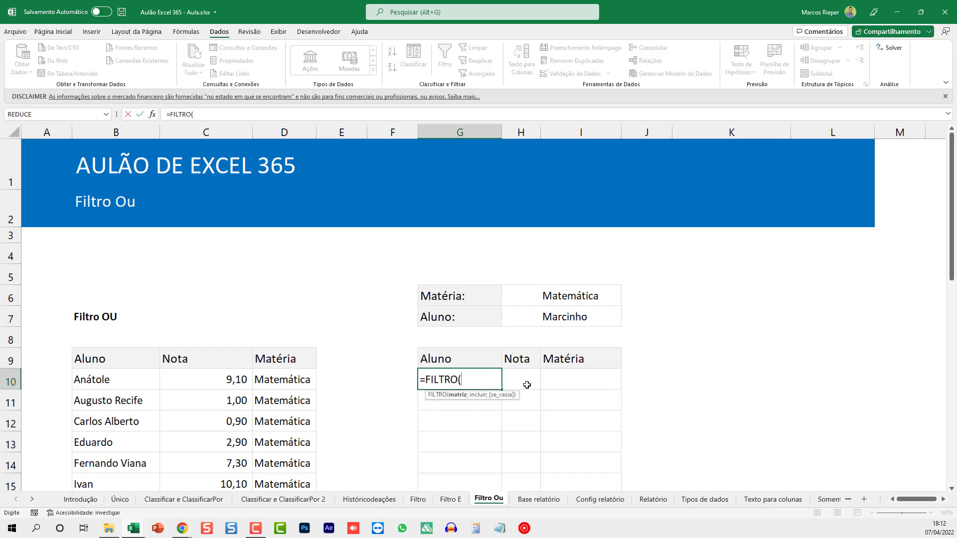
click(302, 402)
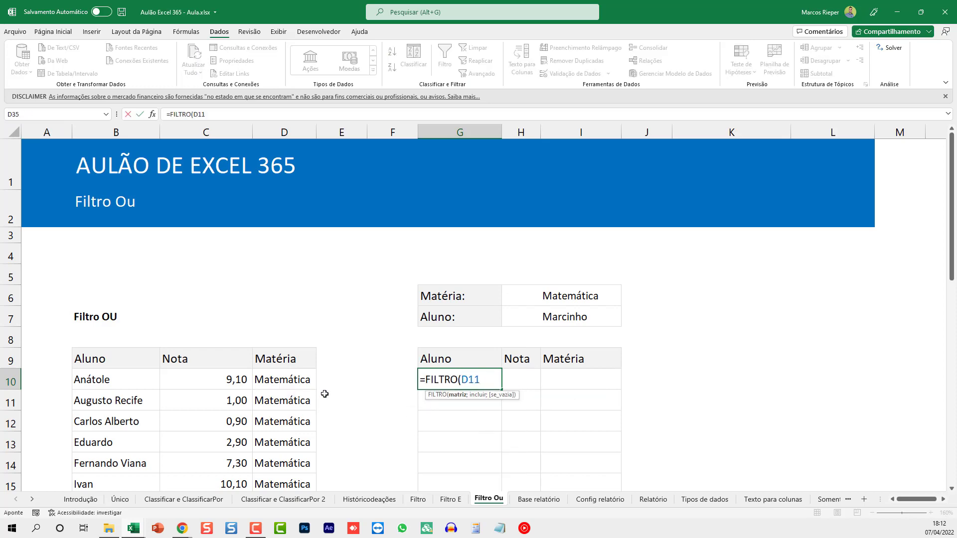
key(ctrl+Down)
key(ctrl+shift+Up)
key(ctrl+shift+Left)
key(shift+Down)
scroll(325, 392, up, 3)
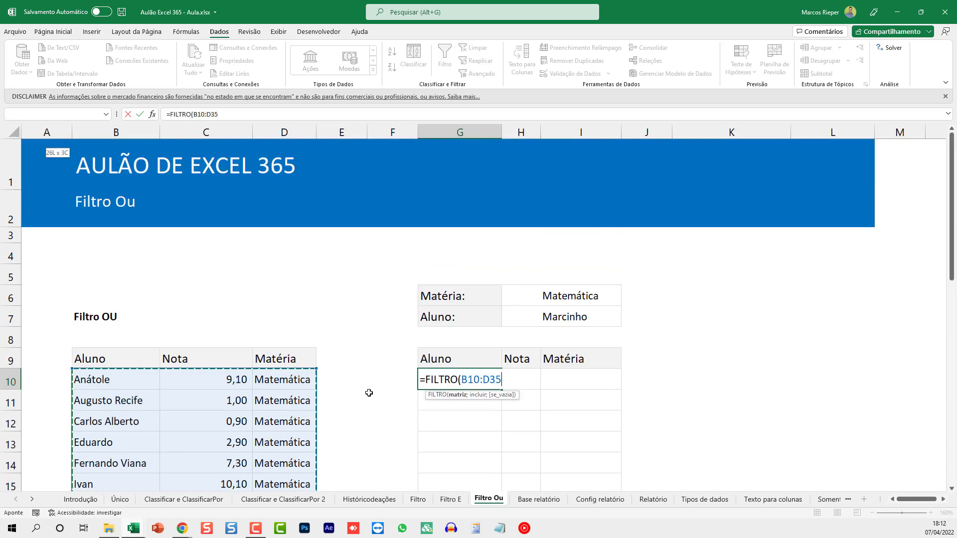
Add the subject condition (D10:D35=I6) as the include argument of the FILTRO formula in G10.
text(;()
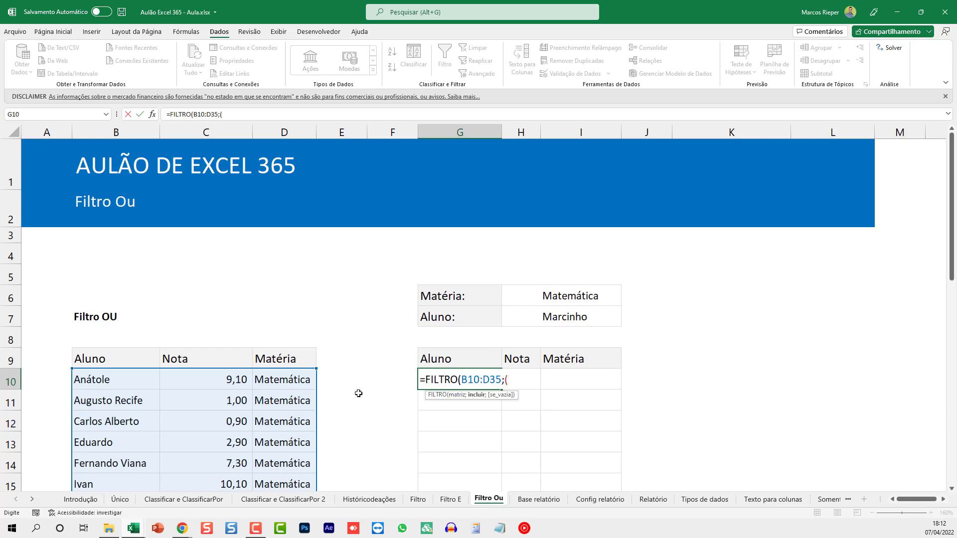
click(268, 378)
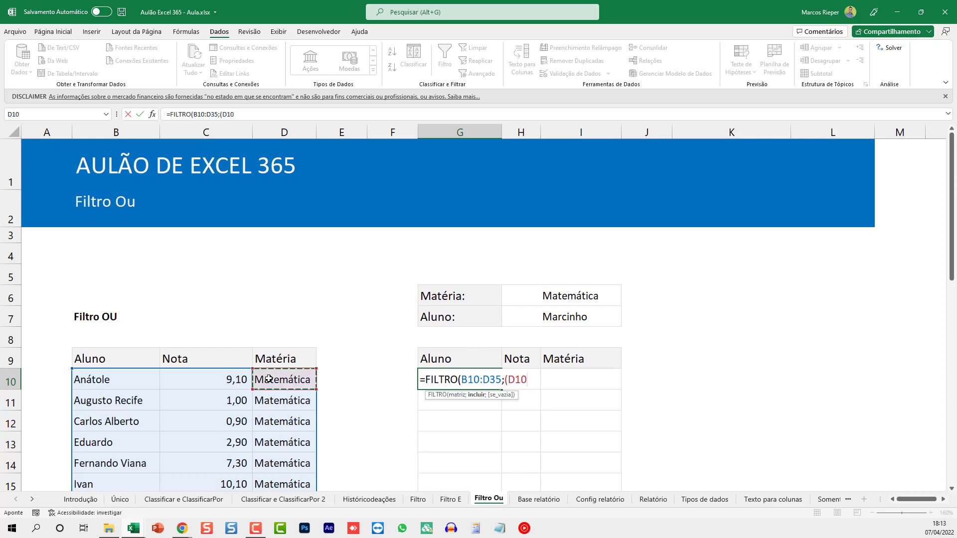
key(ctrl+shift+Down)
scroll(268, 379, up, 4)
scroll(268, 378, up, 3)
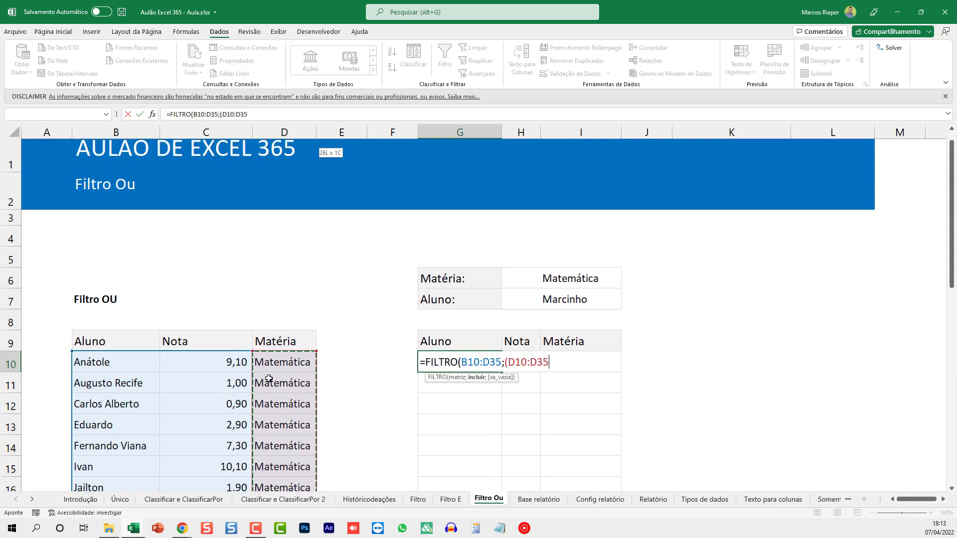
text(=)
click(539, 277)
key(Right)
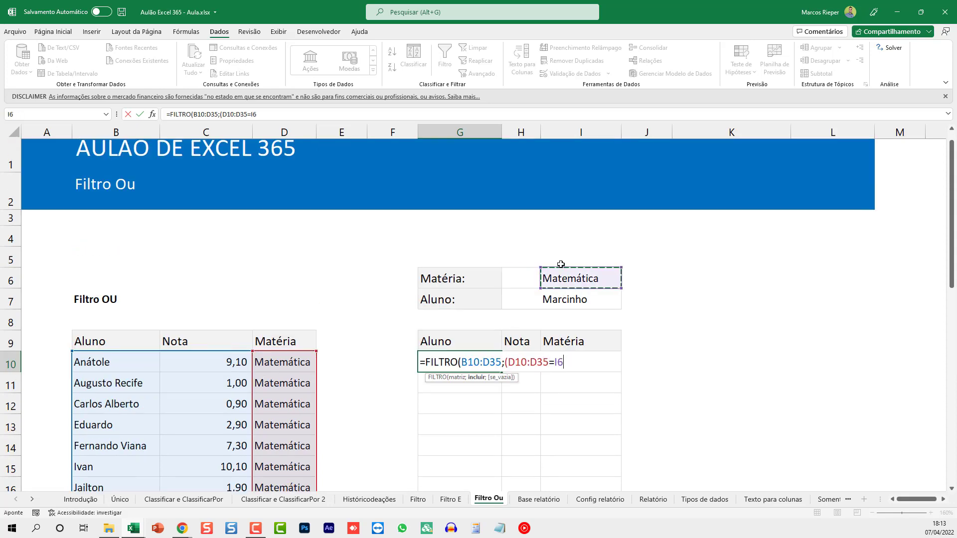
text())
Add the student condition +(B10:B35=I7) as an OR criterion and enter the FILTRO formula in G10.
text(+()
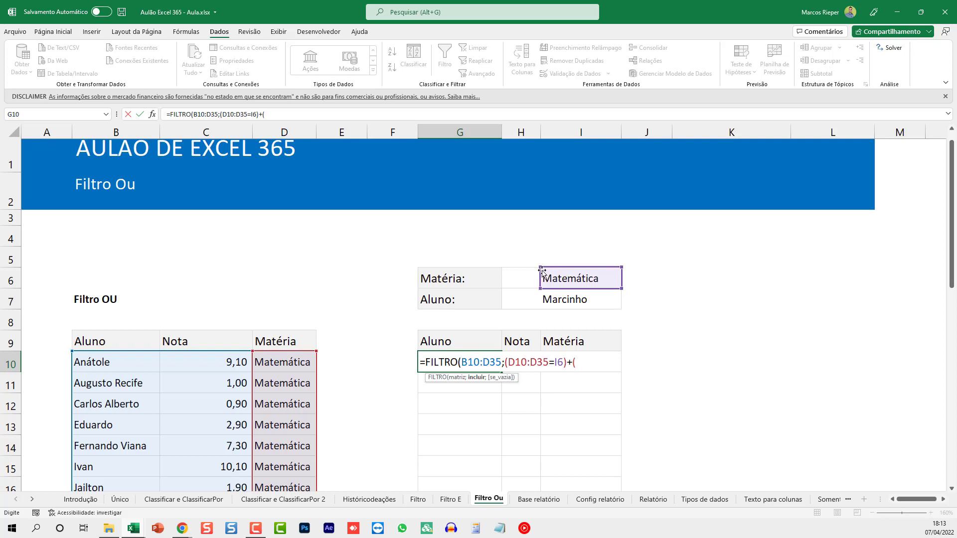
click(147, 381)
key(Up)
key(ctrl+shift+Down)
scroll(176, 361, up, 4)
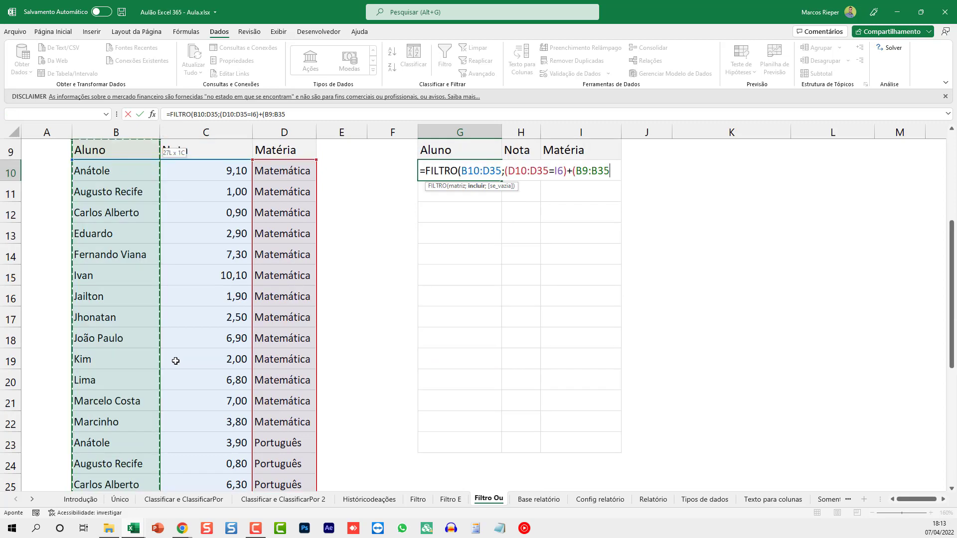
scroll(175, 361, up, 3)
text(=)
click(581, 320)
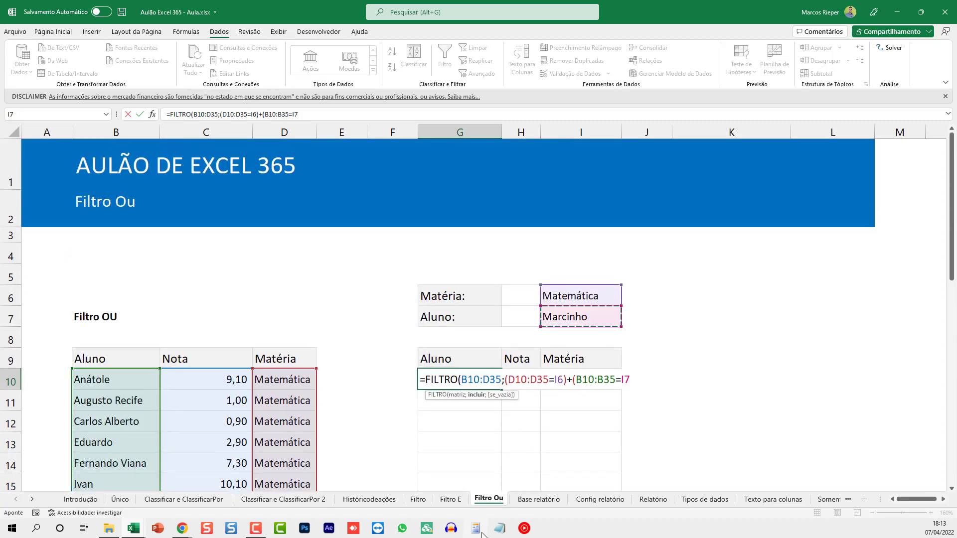
text()))
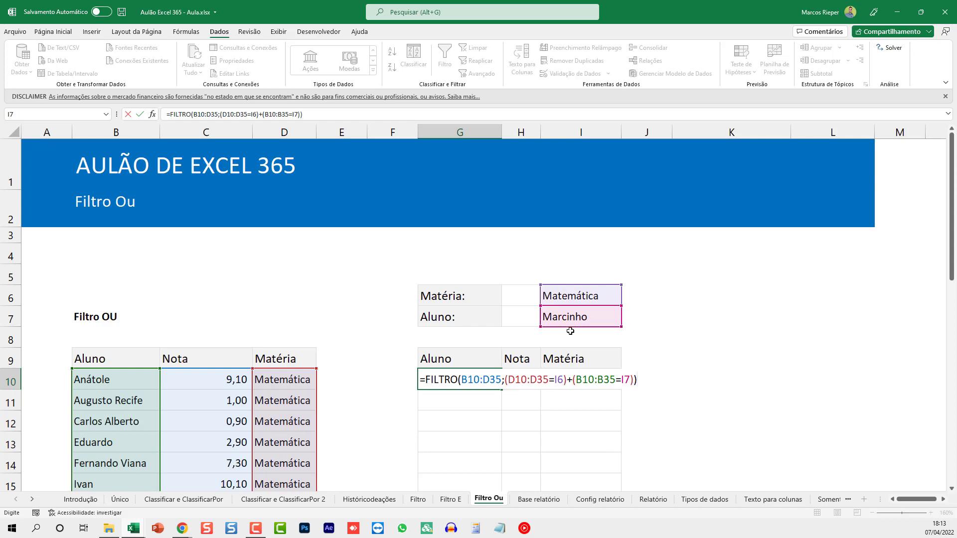
key(ctrl+Return)
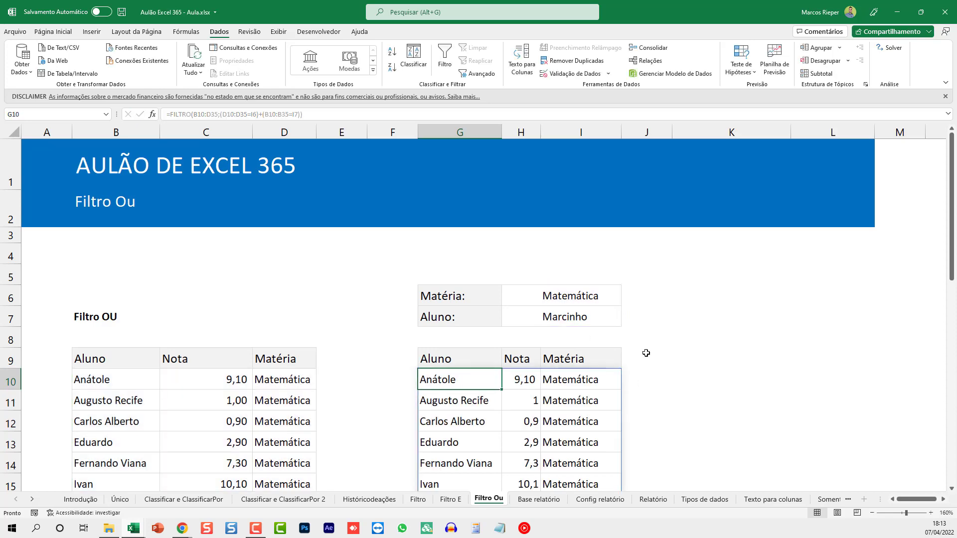
Check the OR filter's spilled rows down to the last student entry in G23.
scroll(646, 352, down, 2)
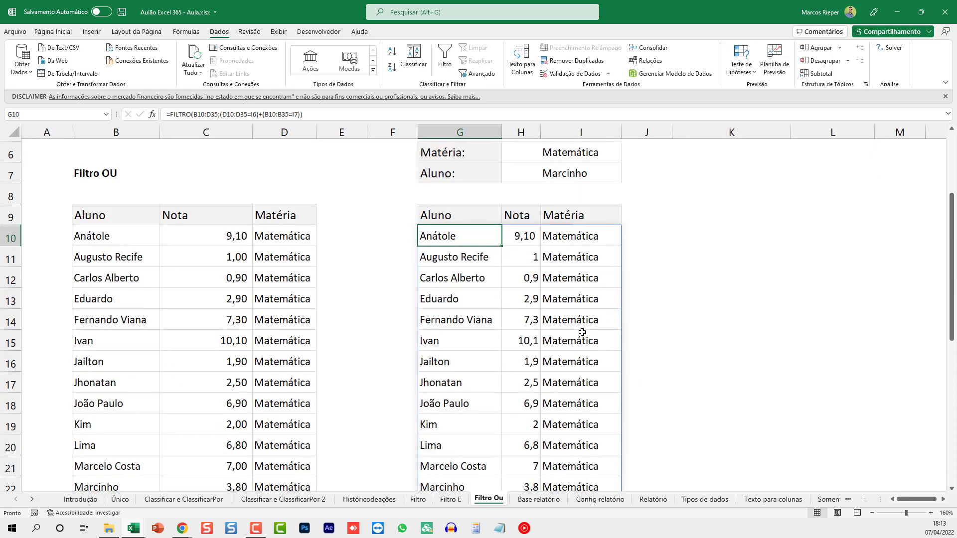
scroll(582, 332, down, 2)
click(443, 390)
click(452, 418)
ctrl+scroll(515, 411, down, 2)
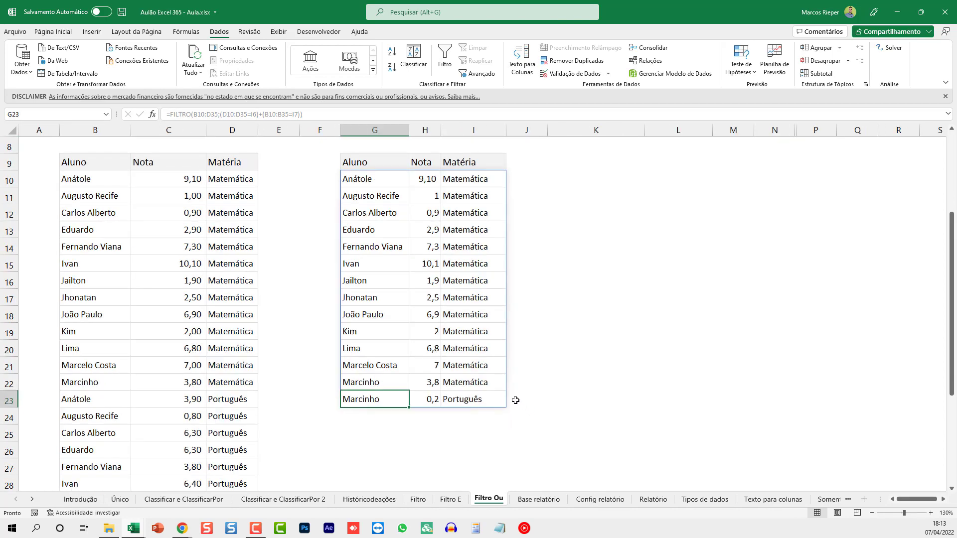
Test the OR filter by choosing another student in I7 and Português in I6.
scroll(516, 400, up, 1)
click(469, 169)
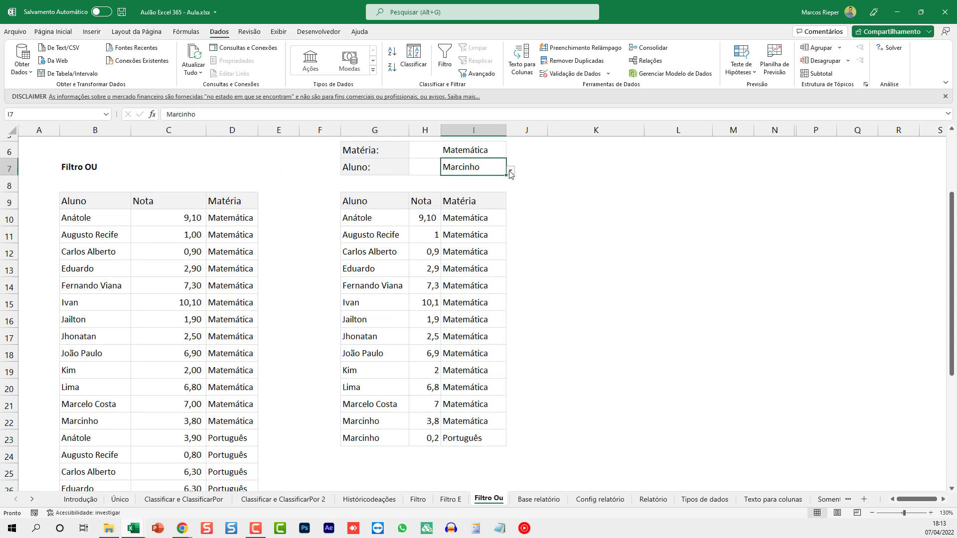
click(511, 172)
click(460, 215)
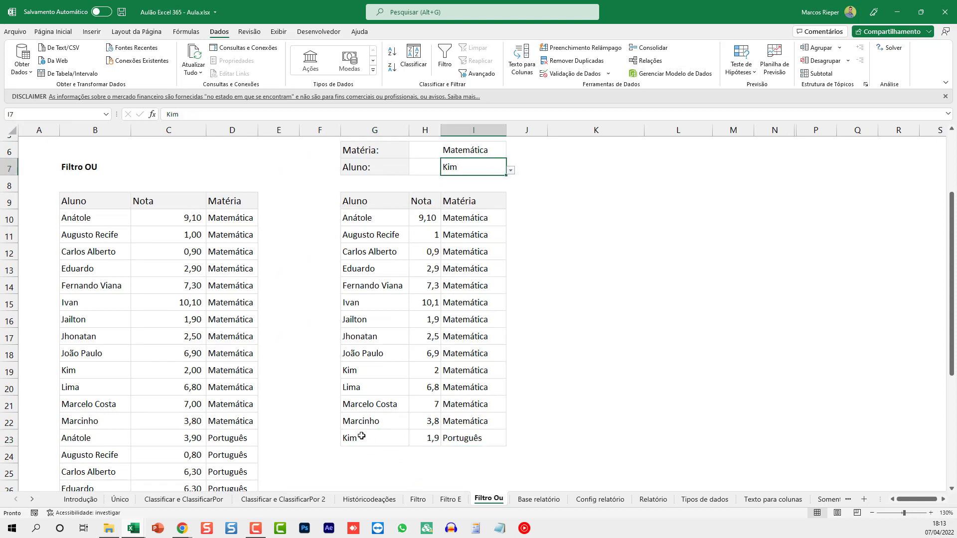
scroll(264, 344, down, 1)
scroll(258, 299, up, 1)
click(504, 150)
click(511, 153)
click(473, 172)
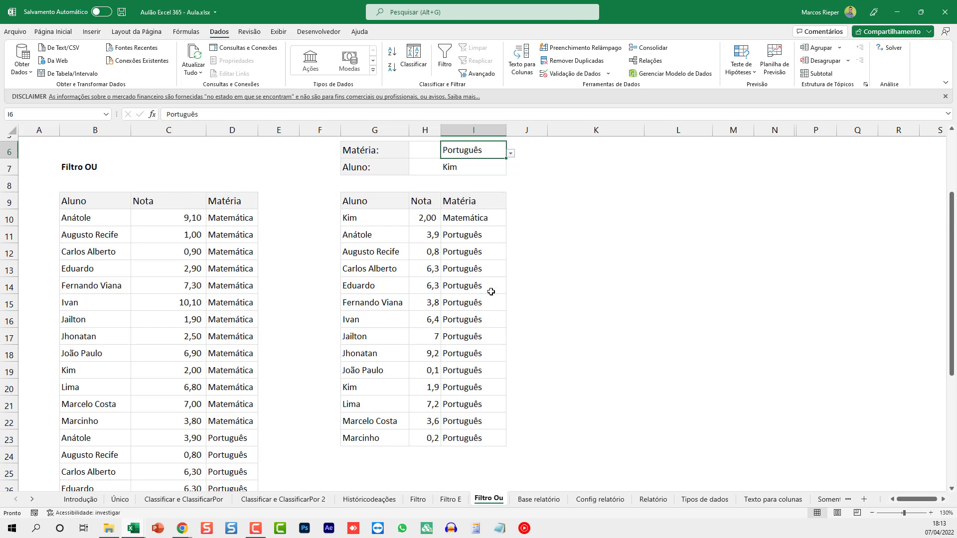
Return to cell A1 of the Filtro Ou sheet and open the Base relatório sheet.
scroll(479, 295, up, 2)
click(406, 302)
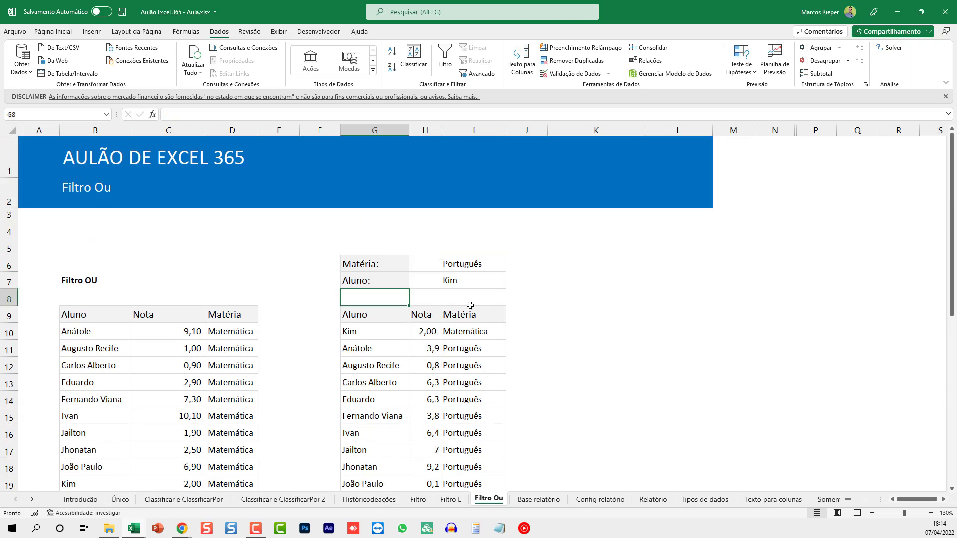
key(ctrl+Home)
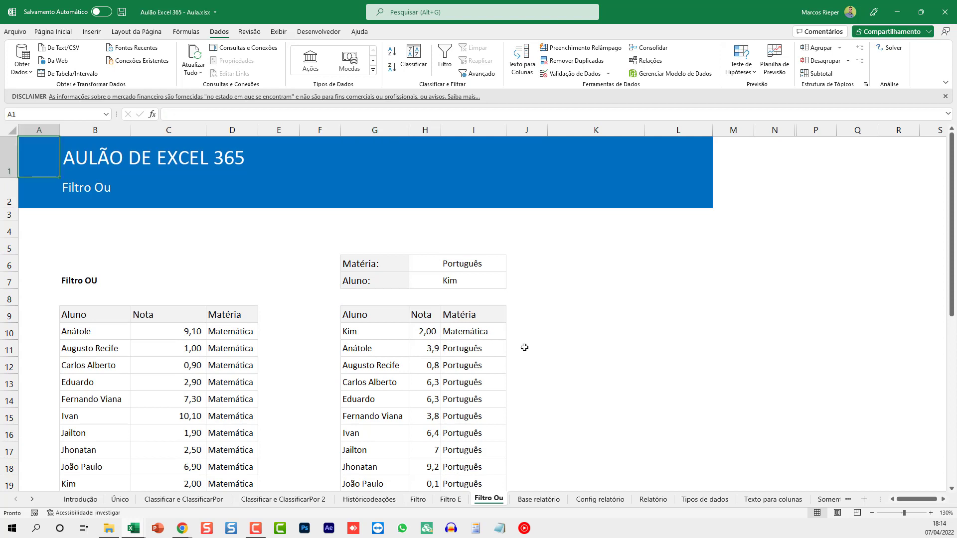
click(538, 500)
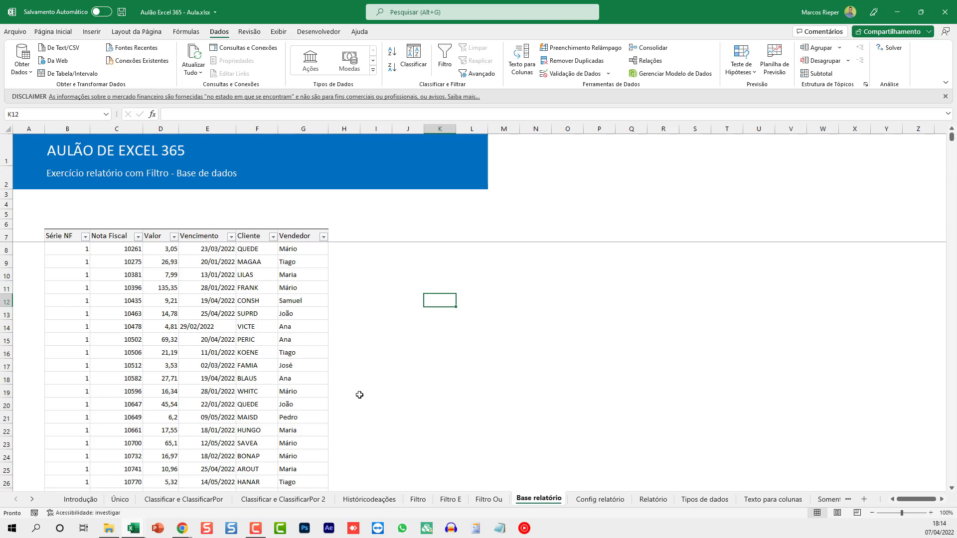
Correct the Vencimento date of invoice 10478 in E14 to 28/02/2022.
scroll(359, 394, up, 5)
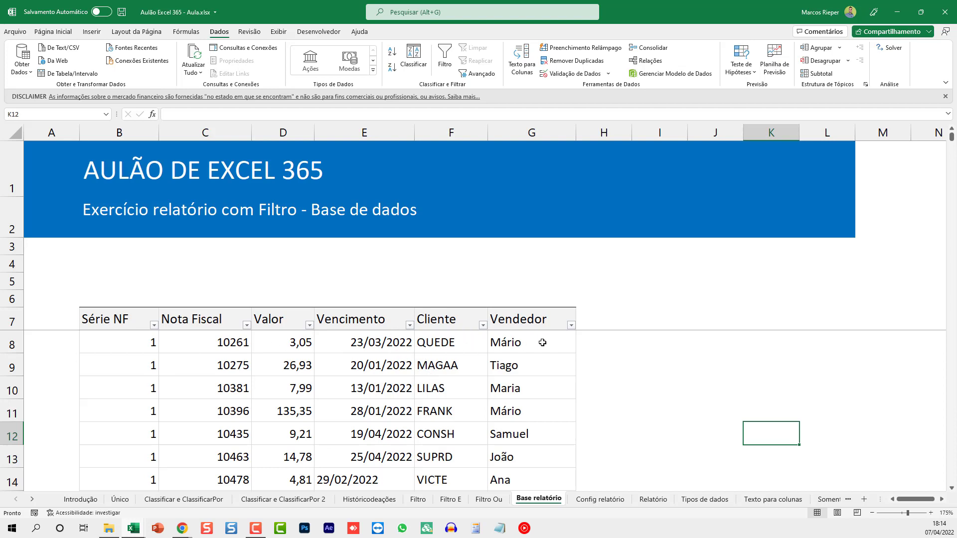
scroll(506, 354, down, 1)
click(407, 405)
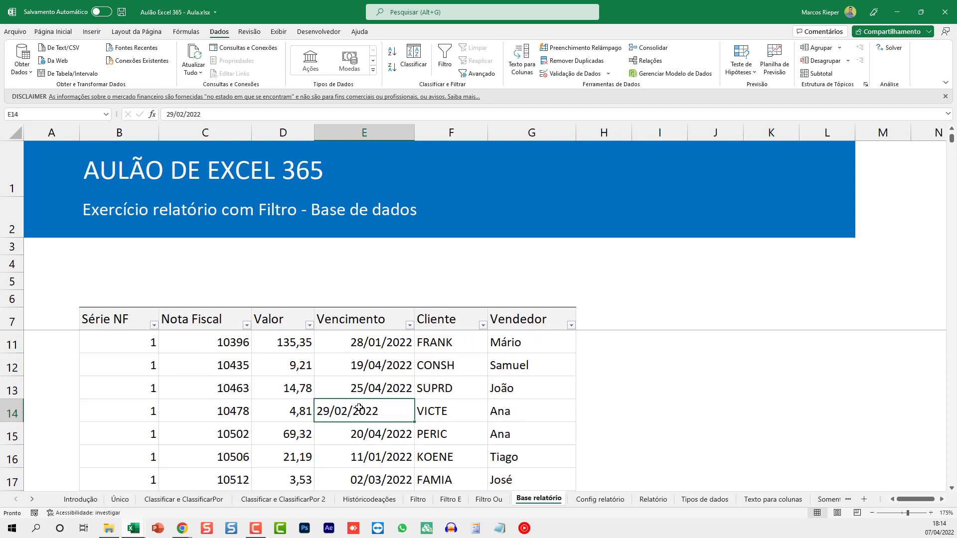
double_click(407, 405)
key(Delete)
text(8)
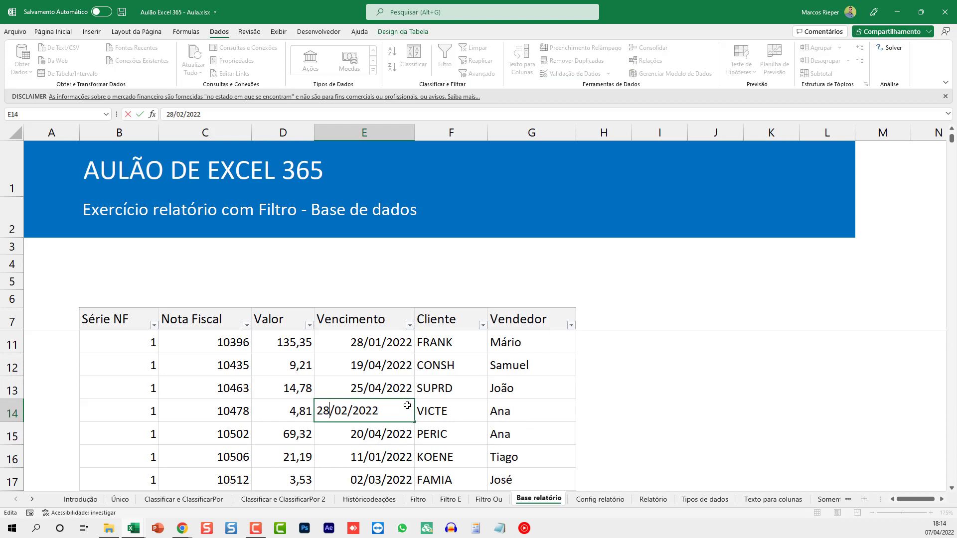
key(Return)
scroll(407, 404, up, 1)
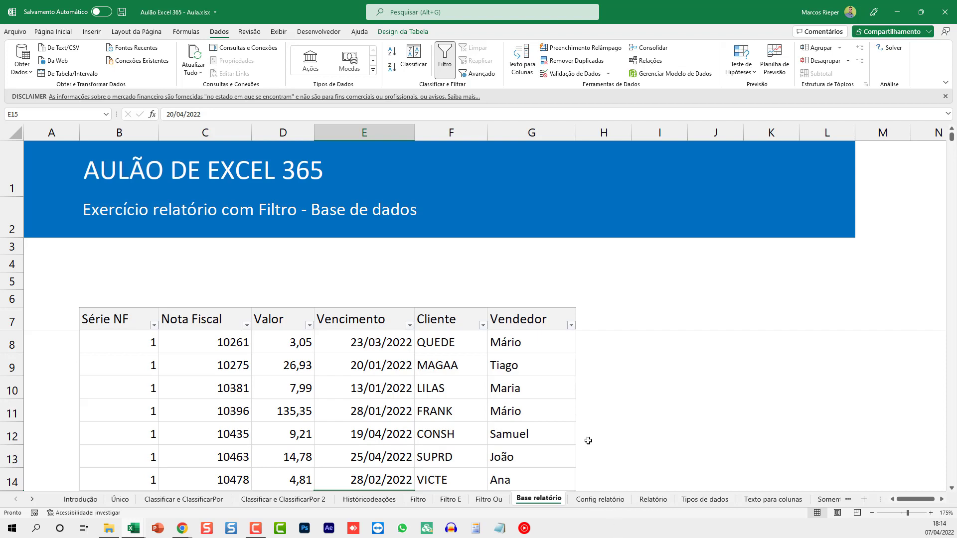
Review the Vendedores list on the Config relatório sheet and open the Relatório sheet.
click(599, 499)
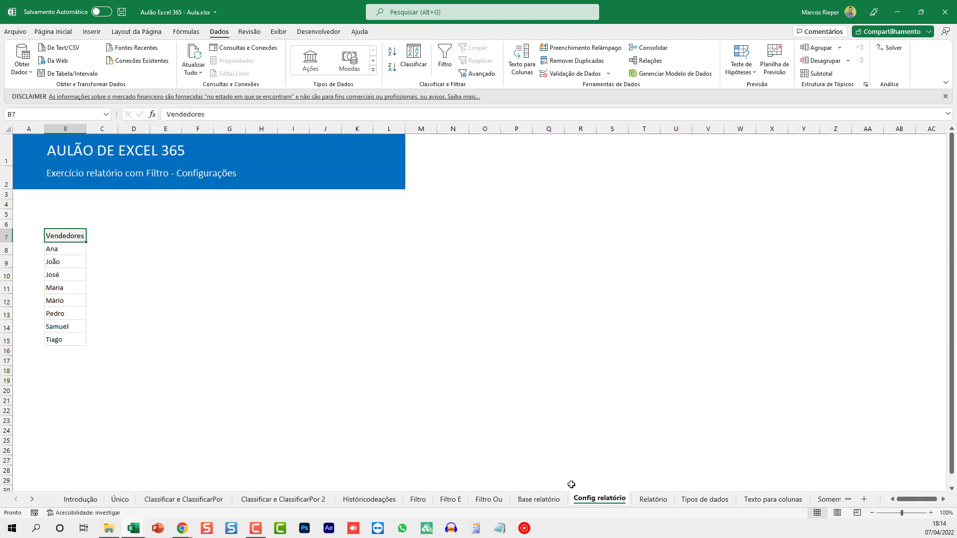
scroll(198, 301, up, 3)
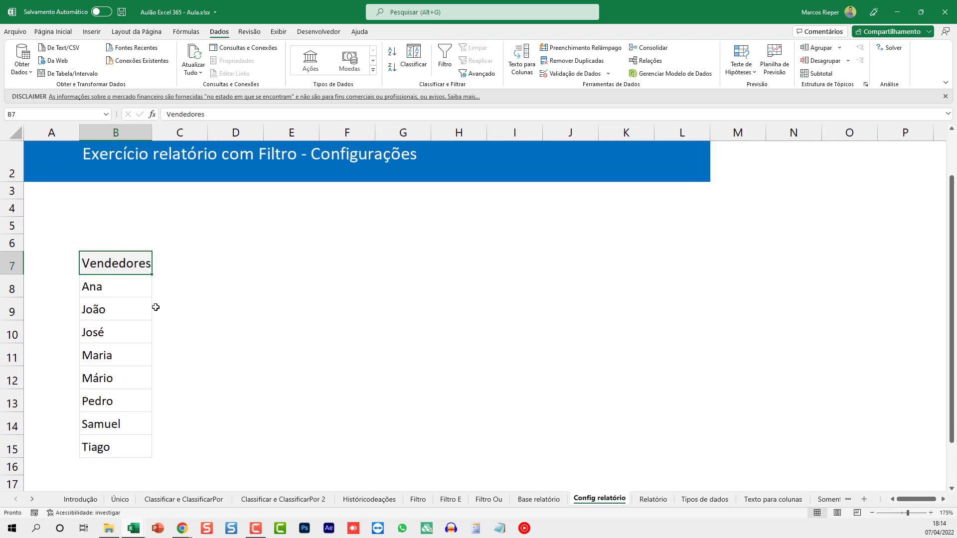
click(643, 499)
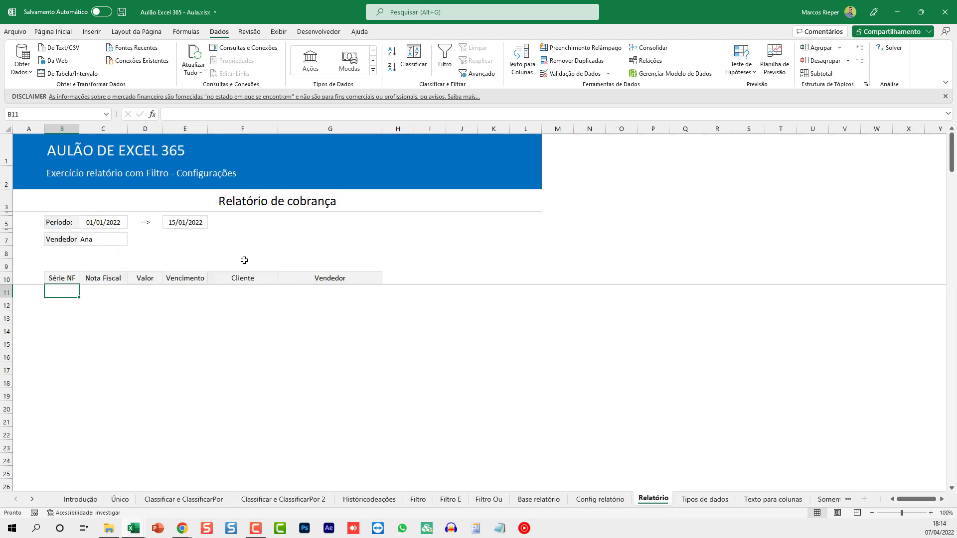
scroll(241, 257, up, 5)
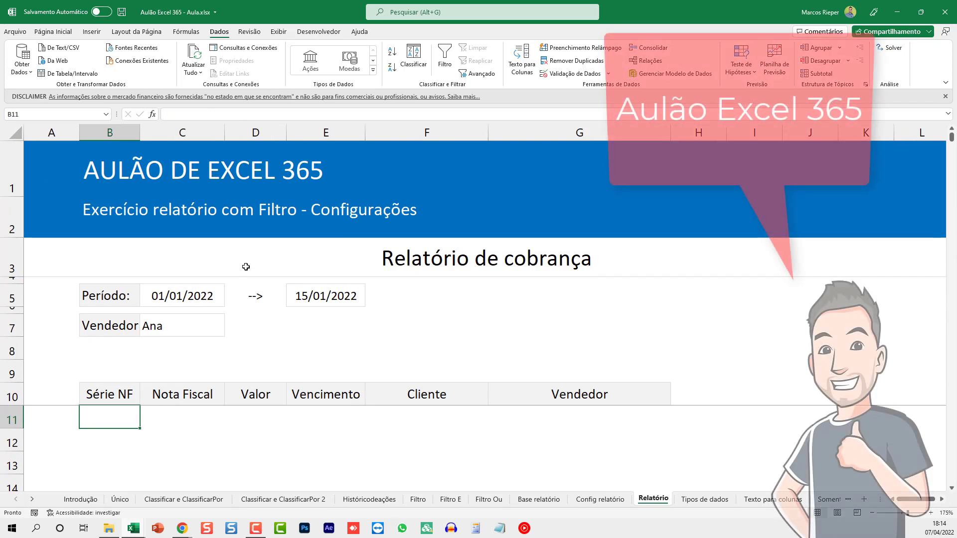
Examine the report's period dates in C5 and E5 and the Vendedor dropdown in C7 with its source list on Config relatório.
click(173, 296)
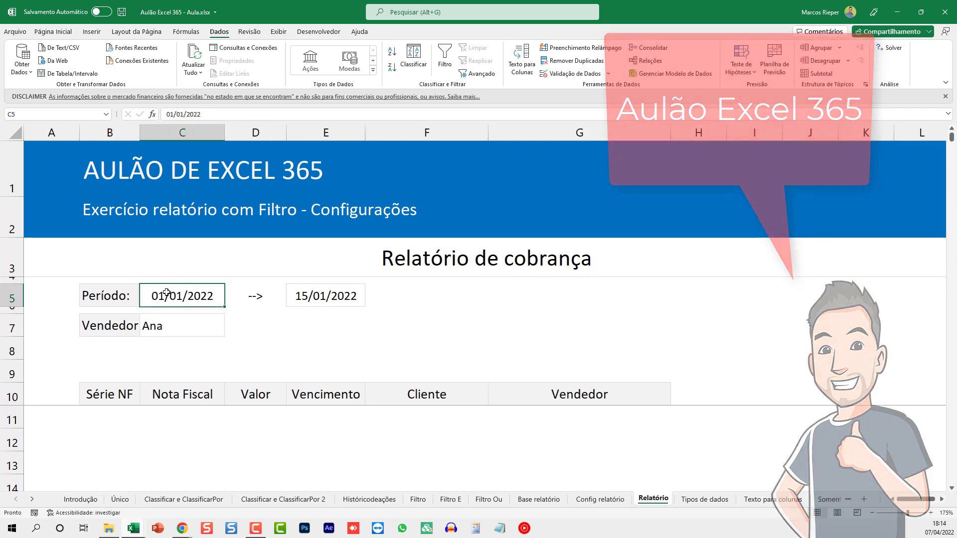
click(338, 297)
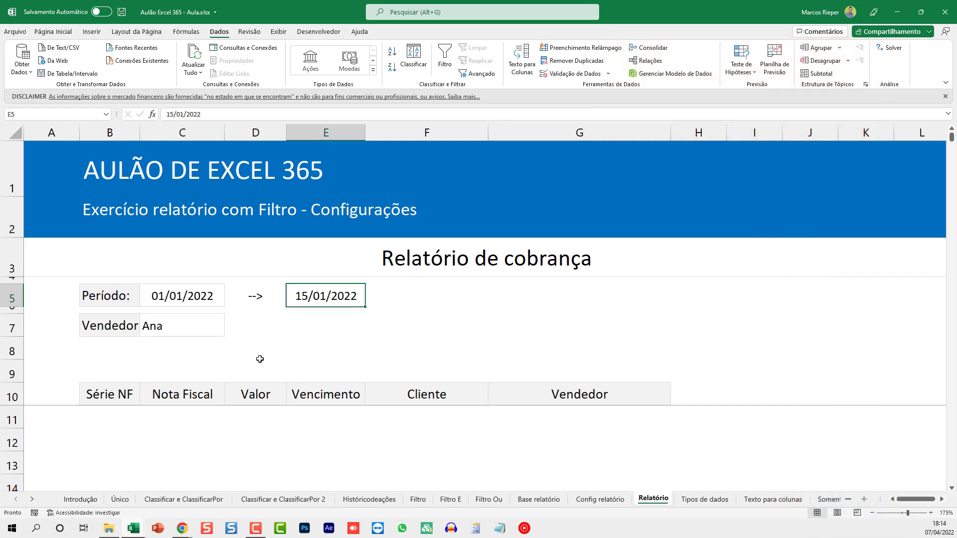
click(173, 326)
click(229, 331)
click(229, 331)
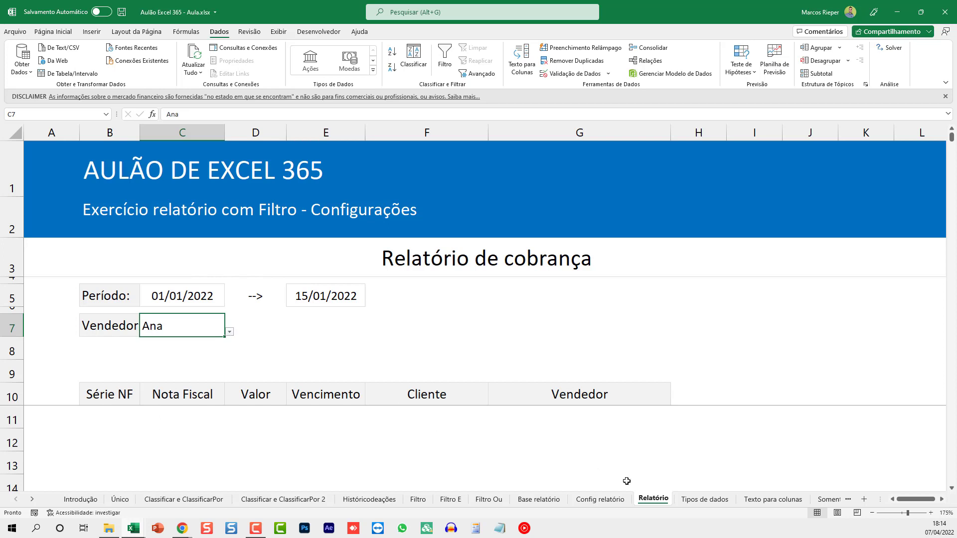
click(600, 498)
click(652, 499)
Start a FILTRO formula in B11 of the Relatório sheet with all data rows of Tabela4, without headers, as the array.
click(122, 413)
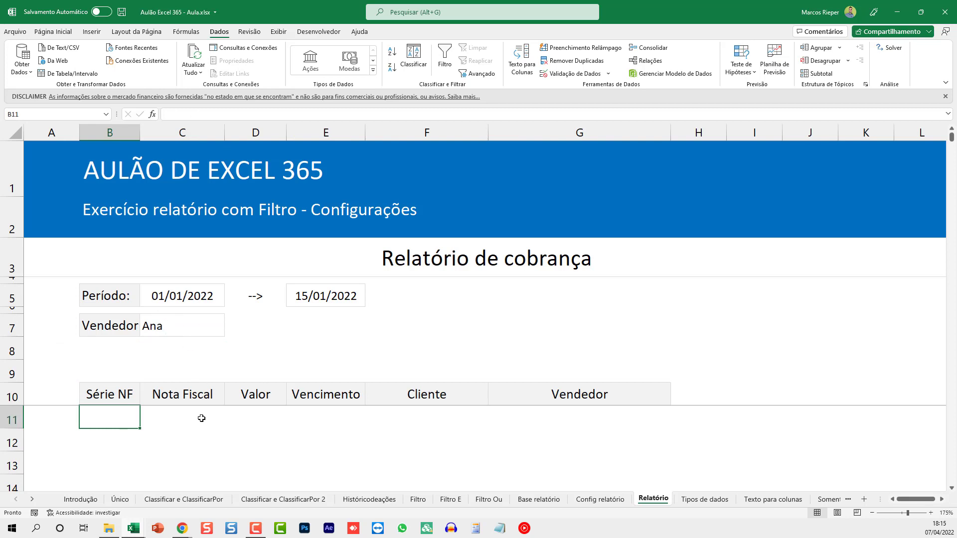
text(=FILT)
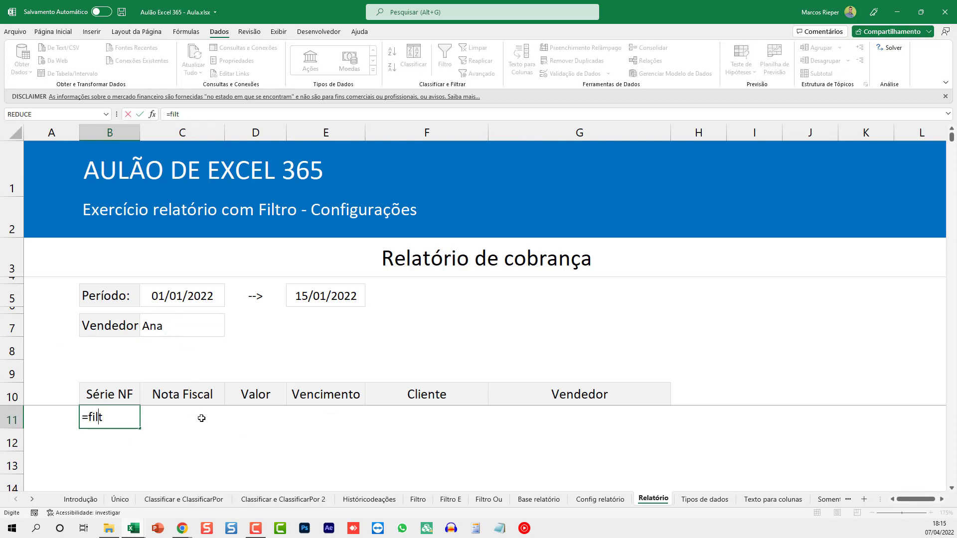
text(RO()
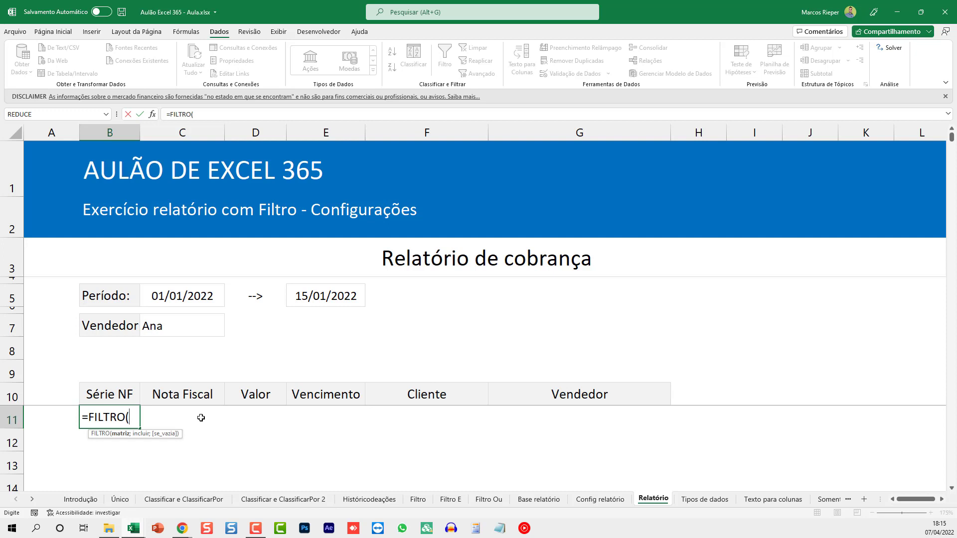
click(528, 506)
click(134, 345)
key(Up)
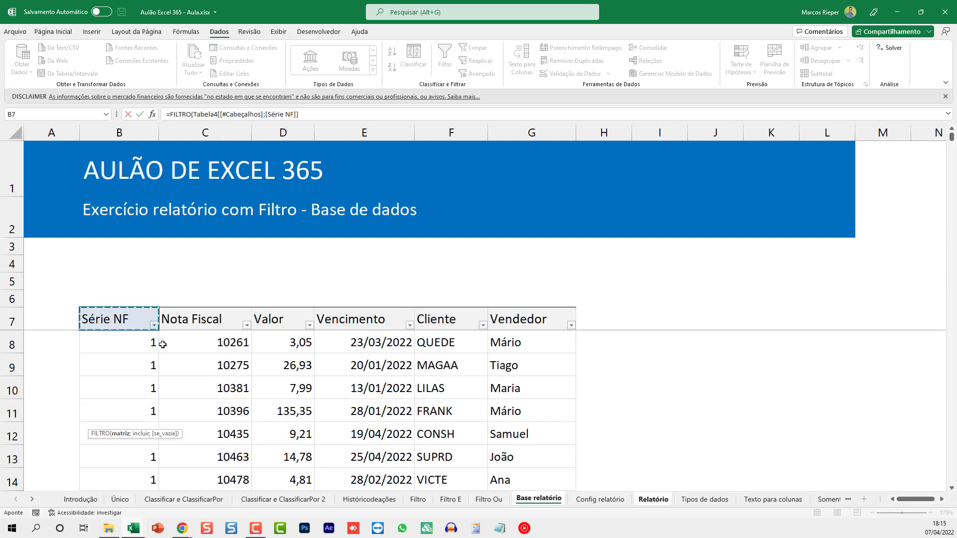
key(ctrl+Down)
key(ctrl+Right)
key(ctrl+shift+Left)
key(ctrl+shift+Up)
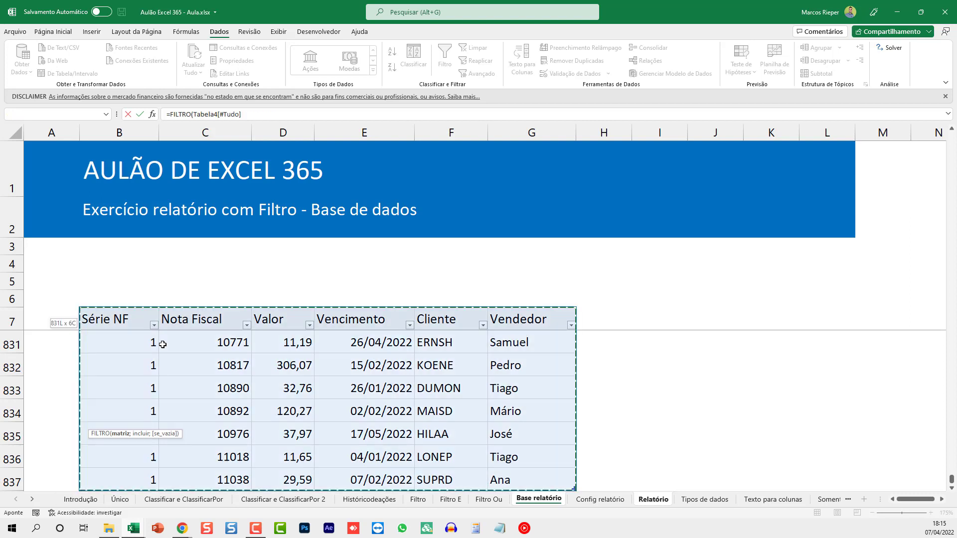
key(shift+Down)
text(;)
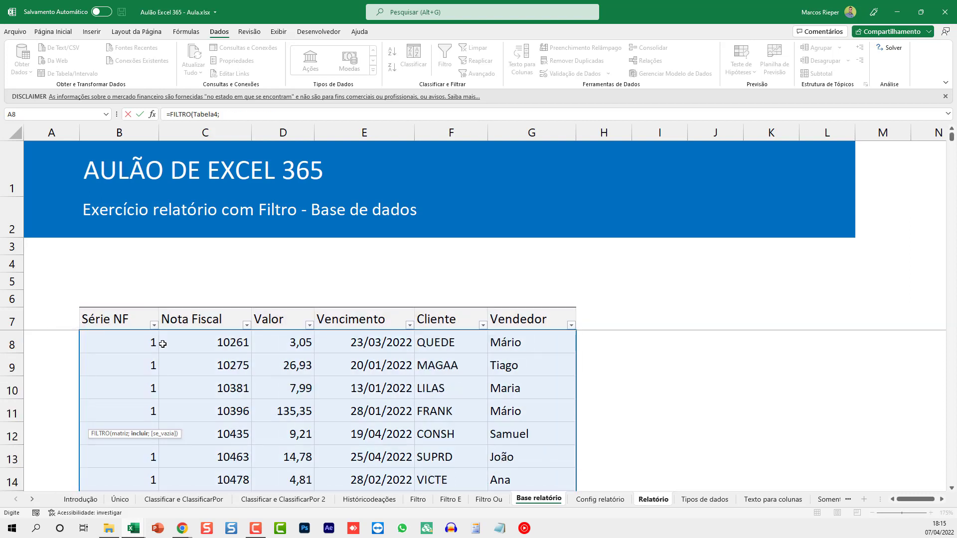
Add the first FILTRO criterion in parentheses, requiring Tabela4[Vencimento] to be >= the period's start date in Relatório!C5.
click(653, 499)
double_click(185, 421)
key(Delete)
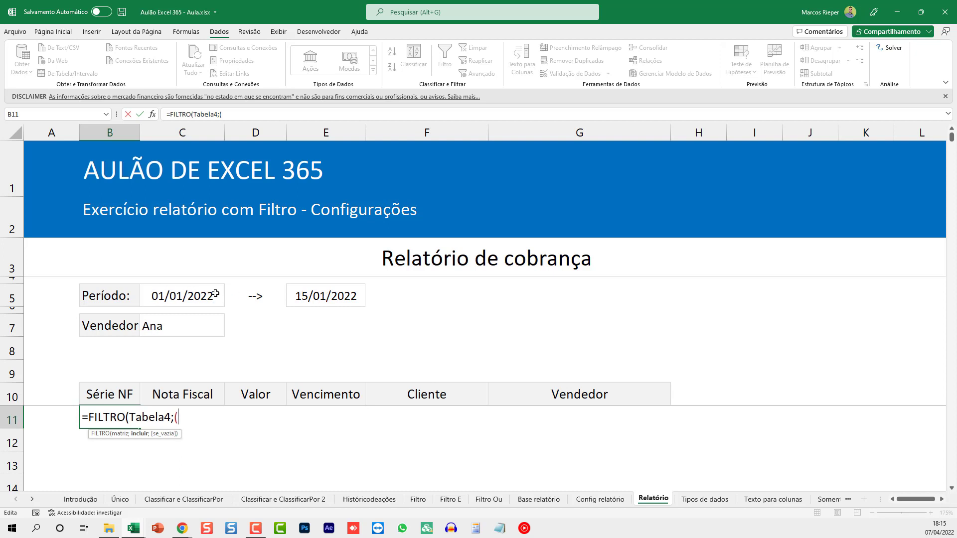
click(538, 499)
click(339, 370)
key(Up)
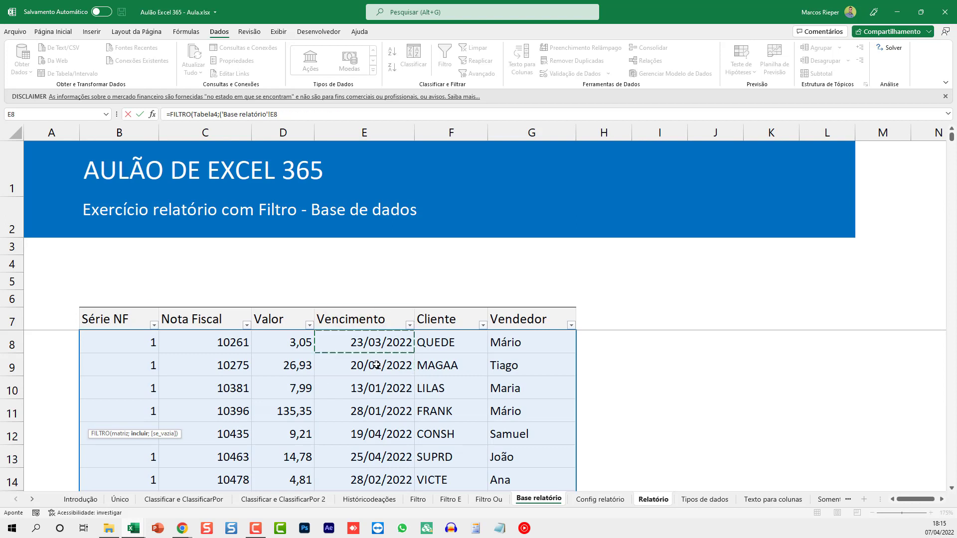
key(ctrl+shift+Down)
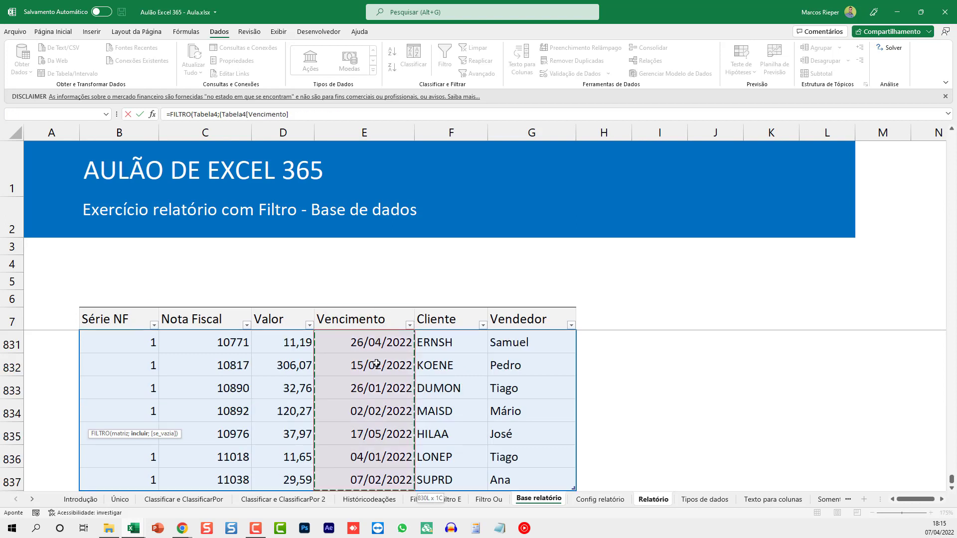
click(347, 114)
text(>=)
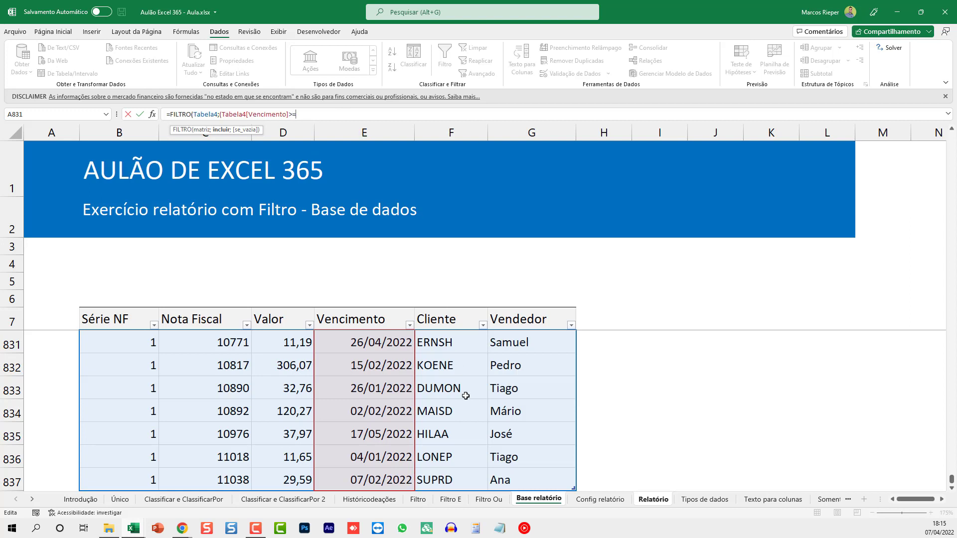
click(657, 499)
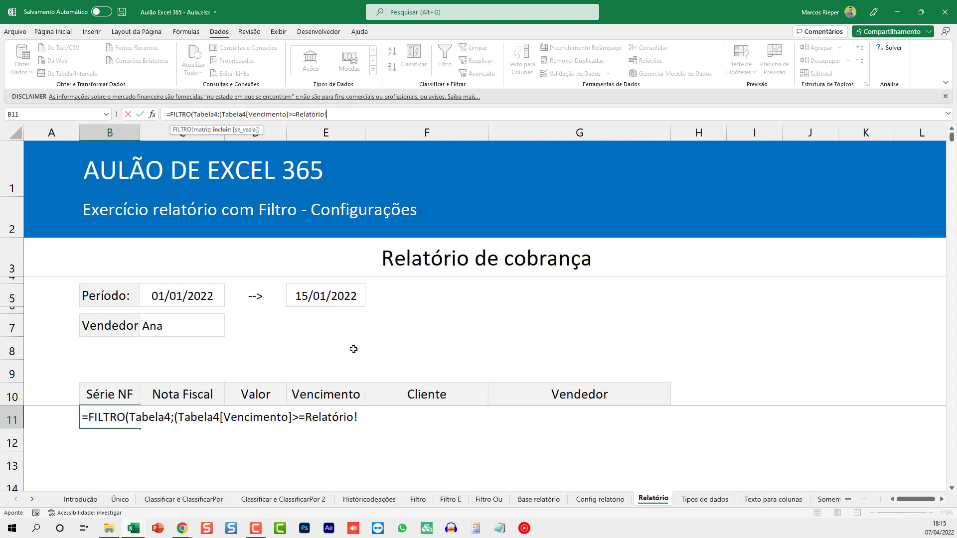
click(188, 299)
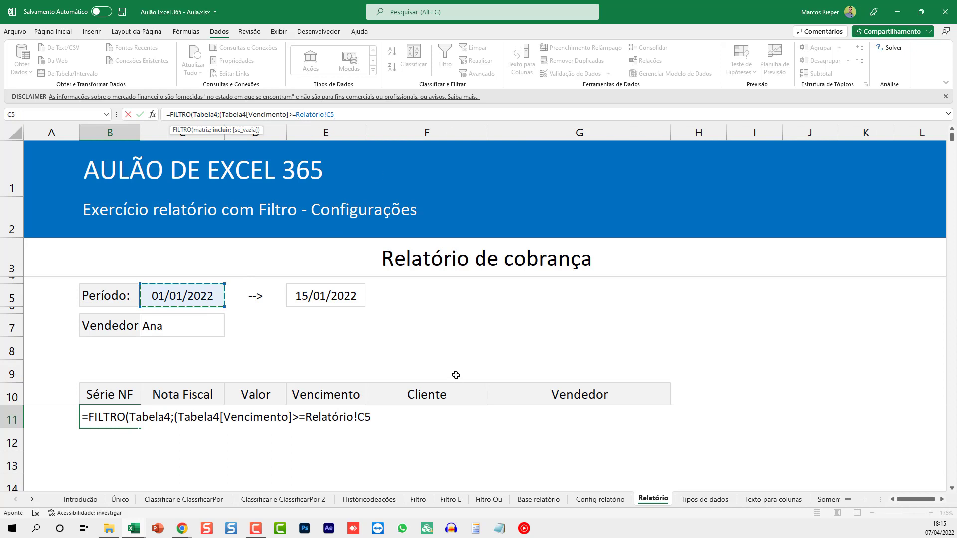
Multiply it by a second criterion requiring Tabela4[Vencimento] to be <= the period's end date in Relatório!E5.
text()*()
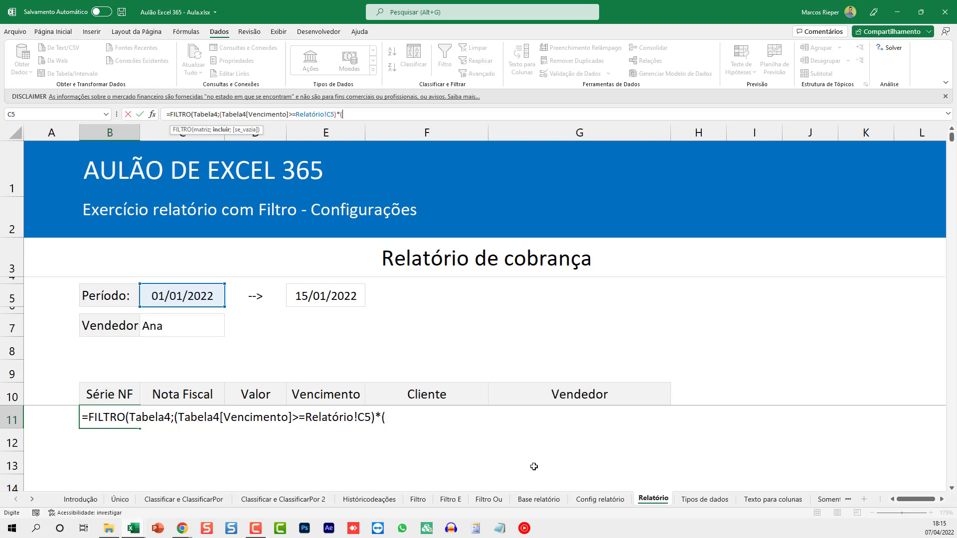
click(538, 499)
click(367, 388)
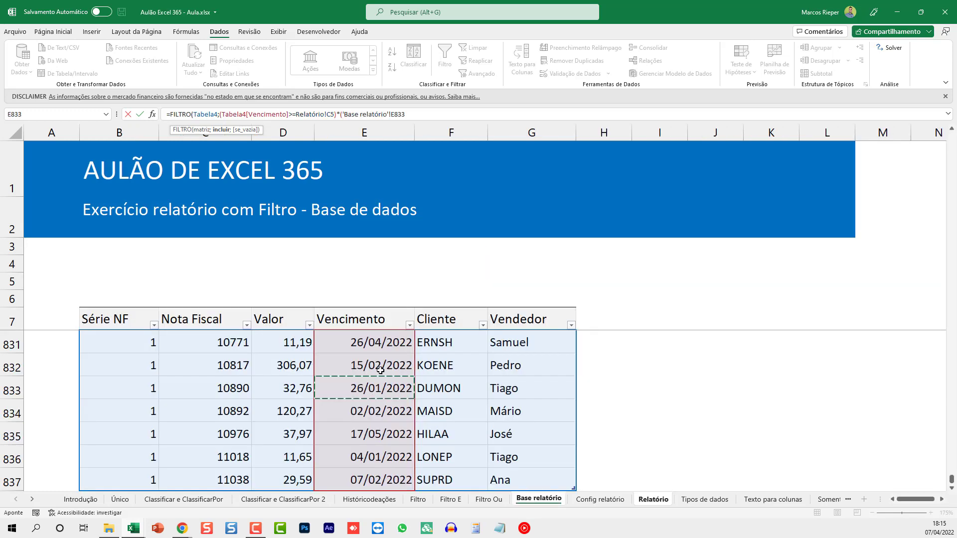
key(ctrl+space)
key(ctrl+Up)
key(Down)
key(ctrl+shift+Down)
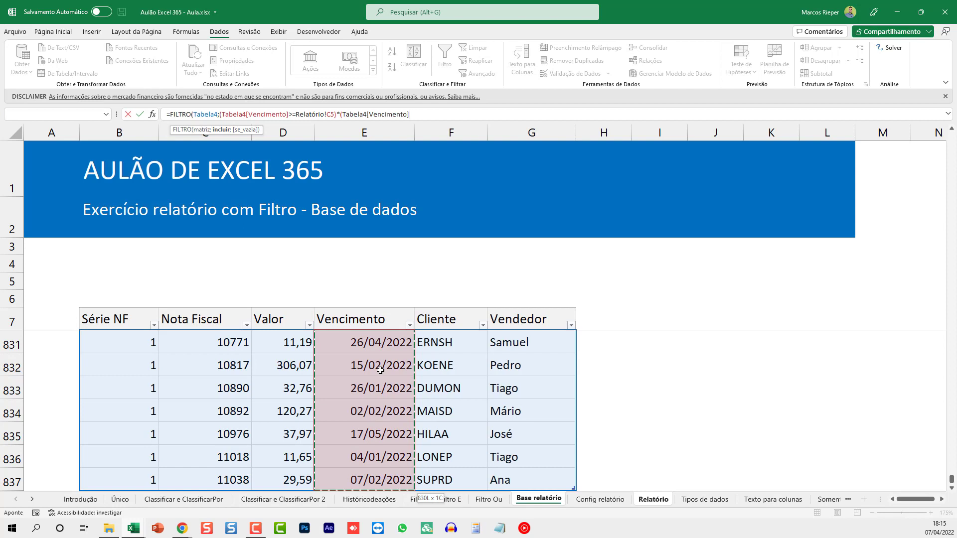
text(<=)
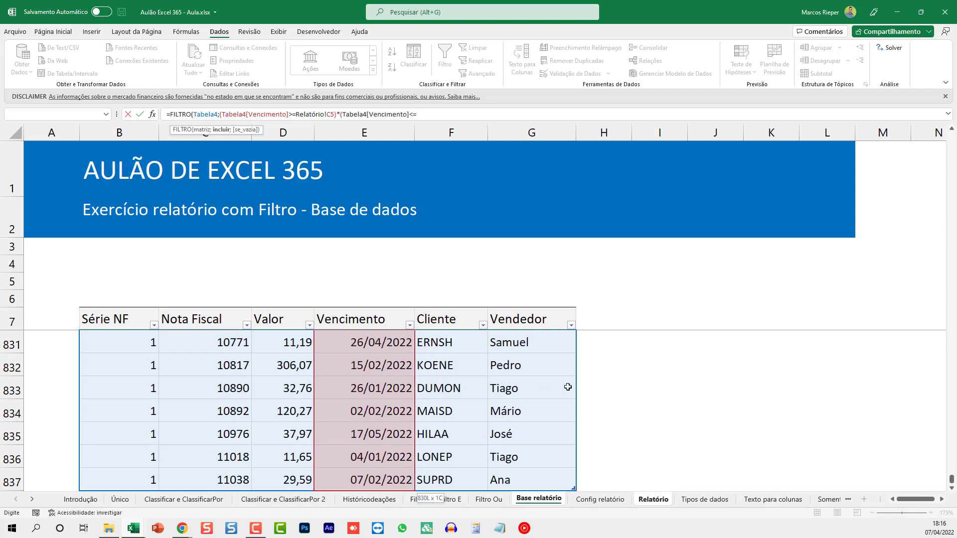
click(652, 499)
click(322, 302)
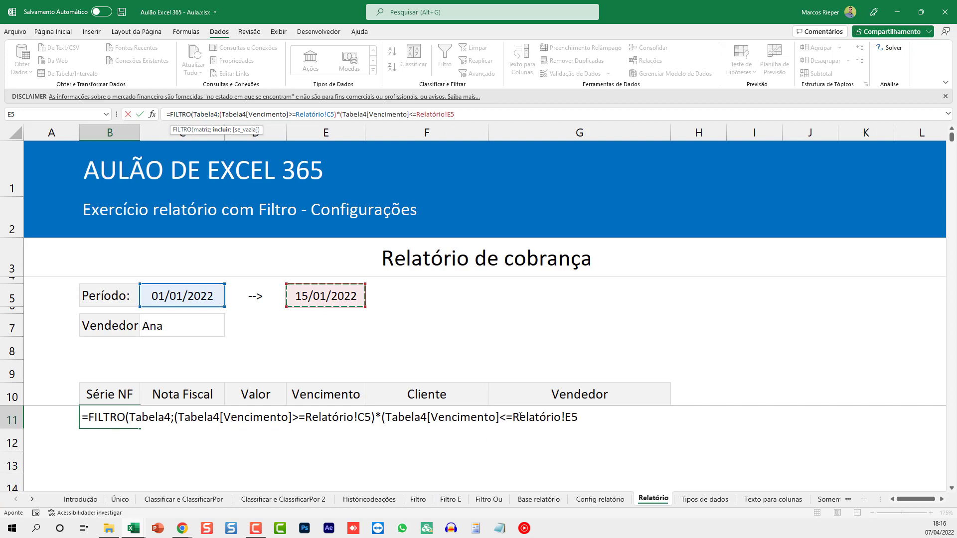
Multiply by a third criterion, Tabela4[Vendedor]=Relatório!C7, close the FILTRO formula and enter it in B11.
text()*()
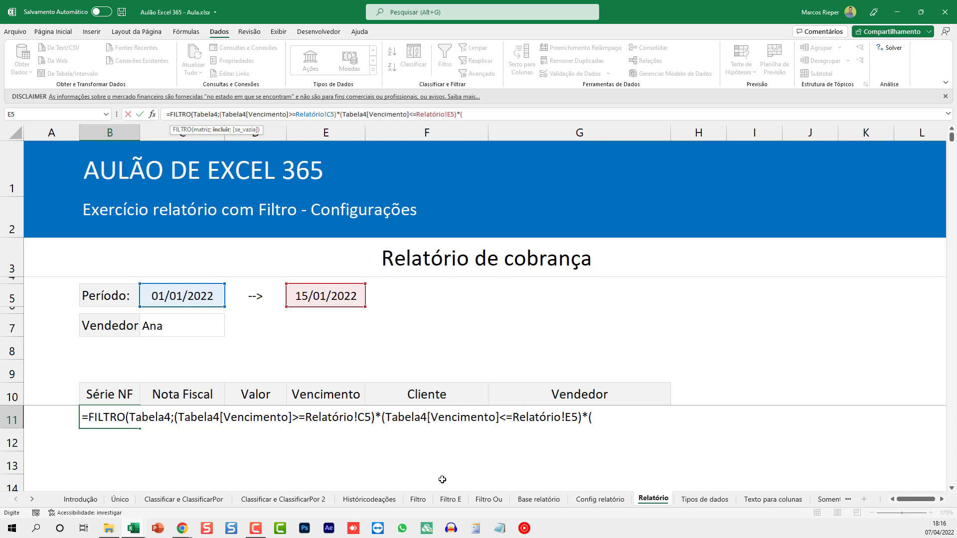
click(538, 499)
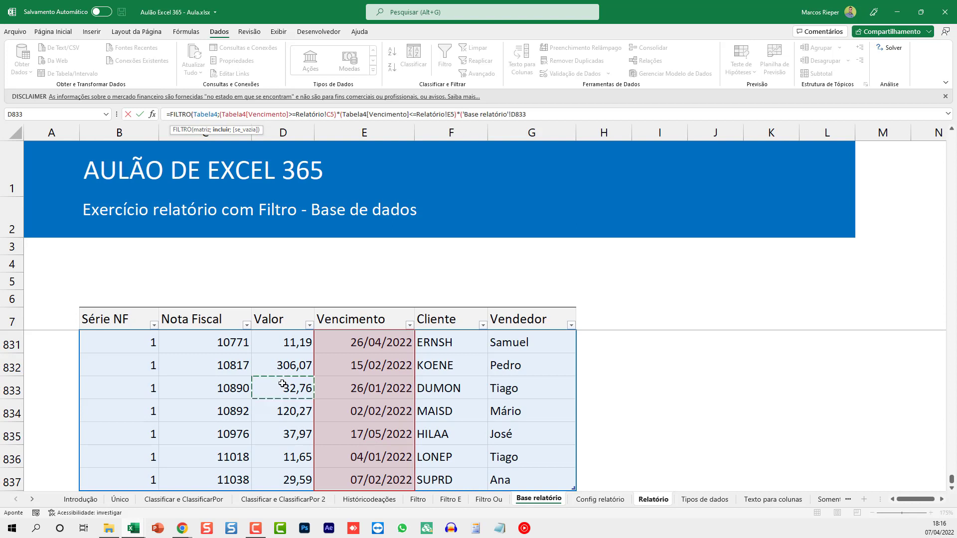
click(462, 360)
click(492, 361)
key(ctrl+Down)
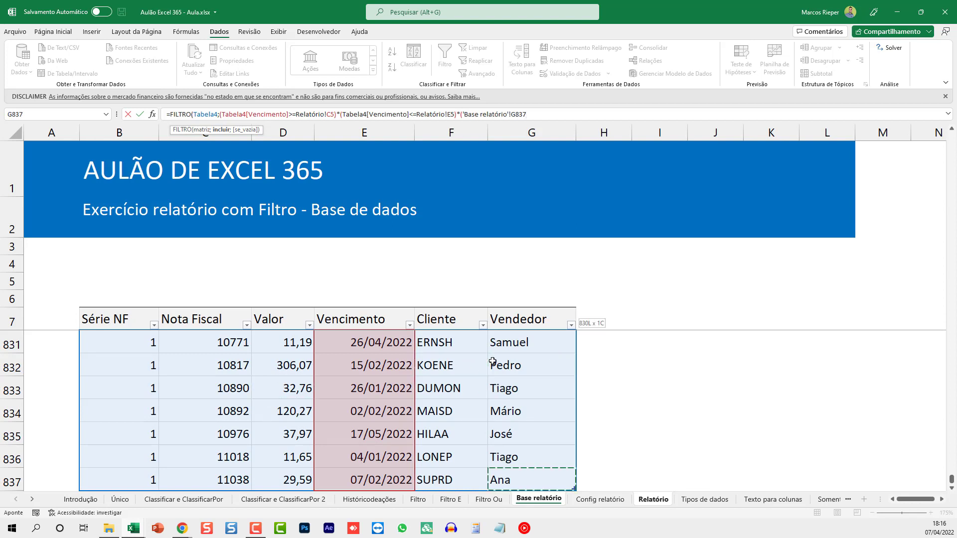
key(ctrl+shift+Up)
text(=)
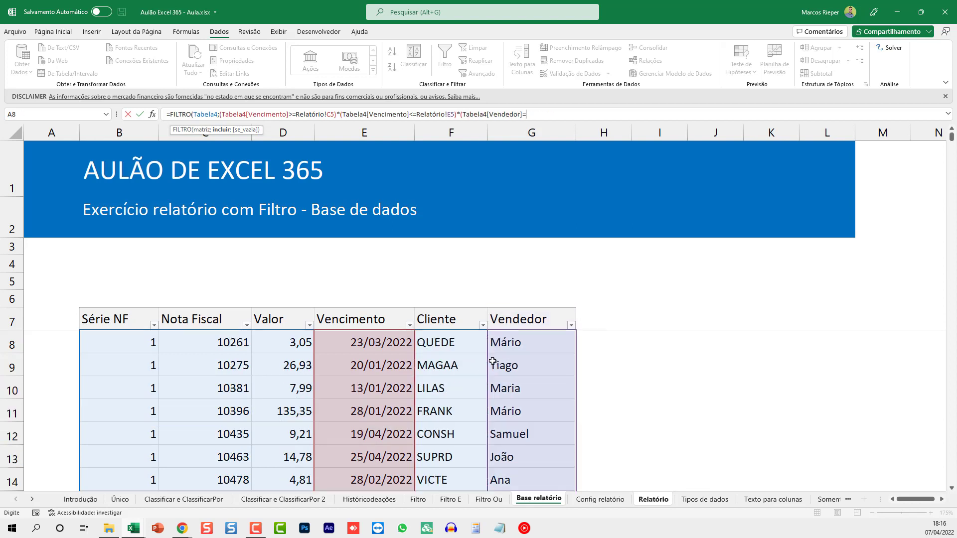
click(664, 499)
click(173, 322)
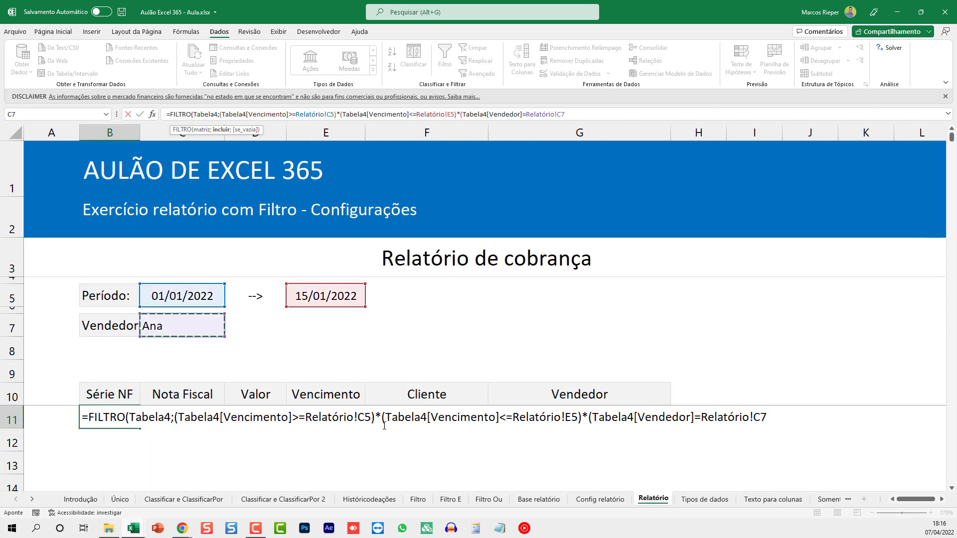
text()))
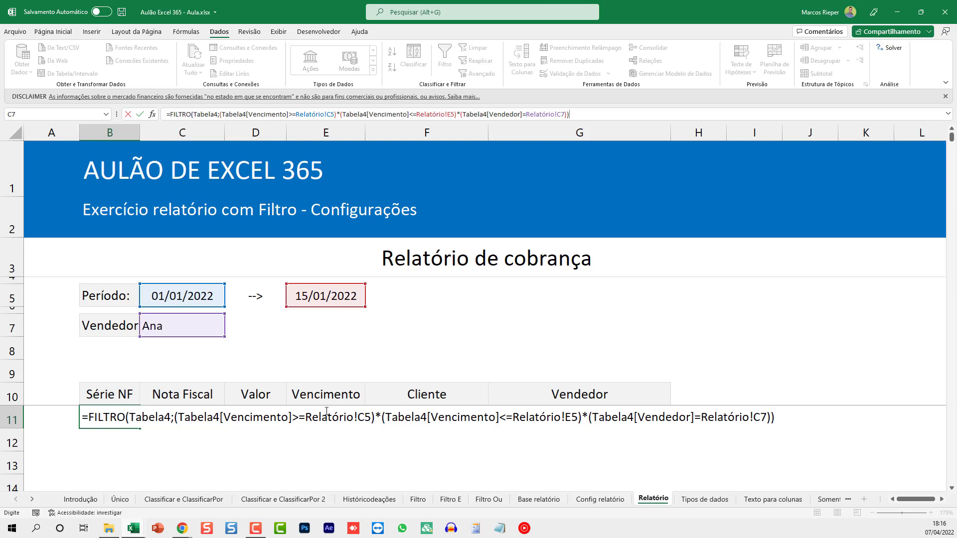
key(ctrl+Return)
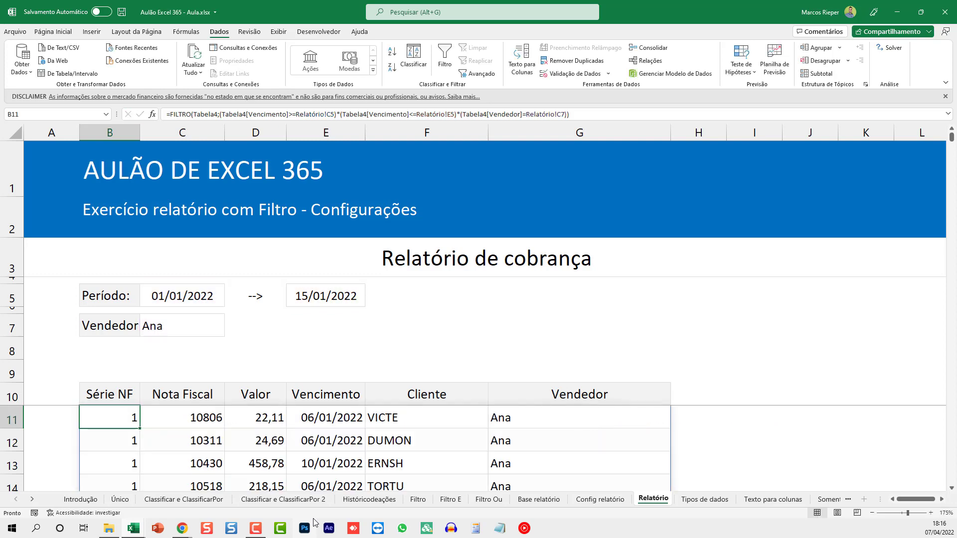
Test the report by changing the period's end date in E5 to 31/12/2022.
scroll(336, 385, down, 3)
scroll(336, 385, down, 1)
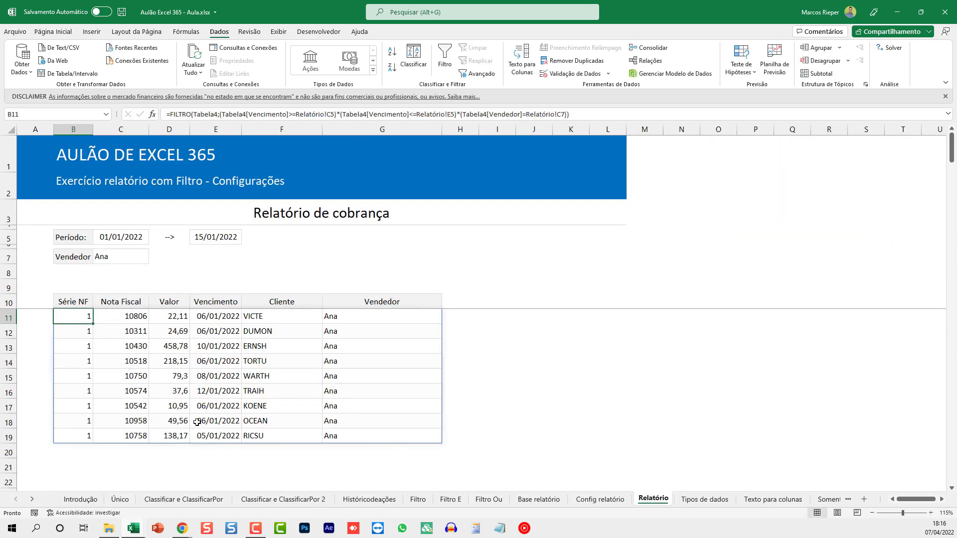
click(224, 230)
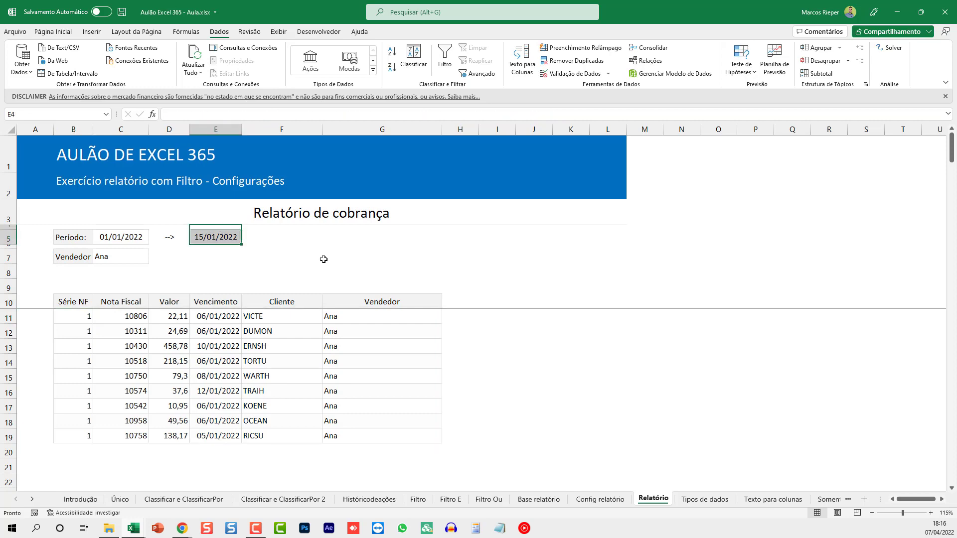
text(31/12)
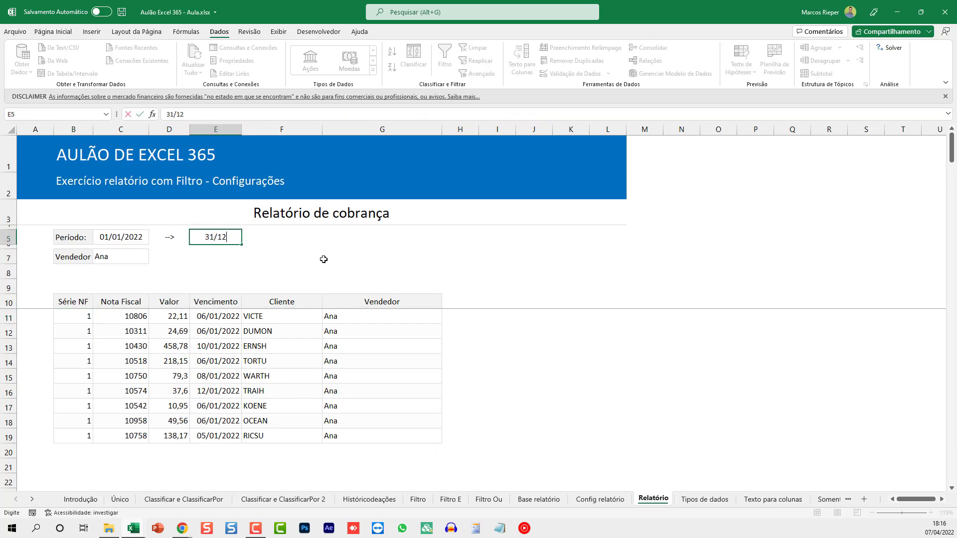
key(Return)
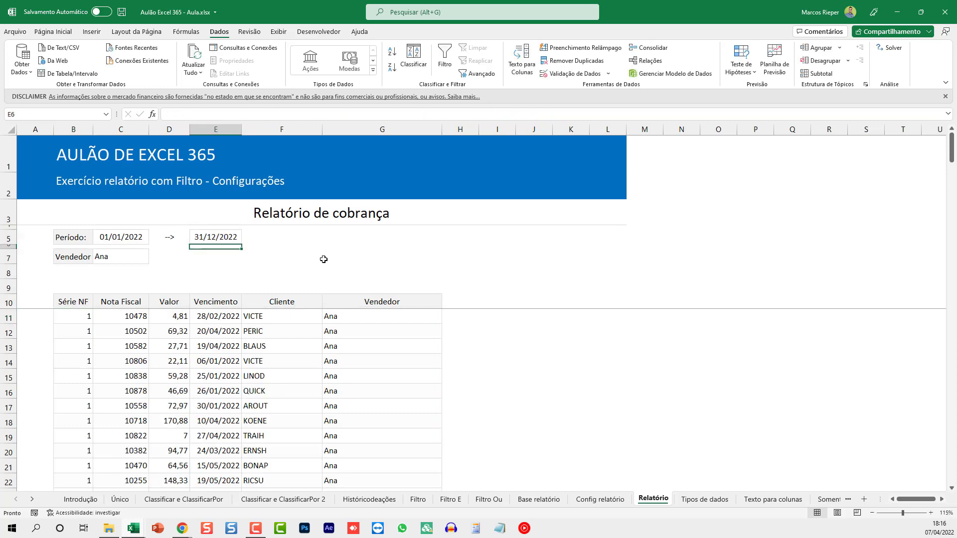
Test the report with a different seller by choosing another name for Vendedor in C7 and checking the filtered rows.
click(112, 257)
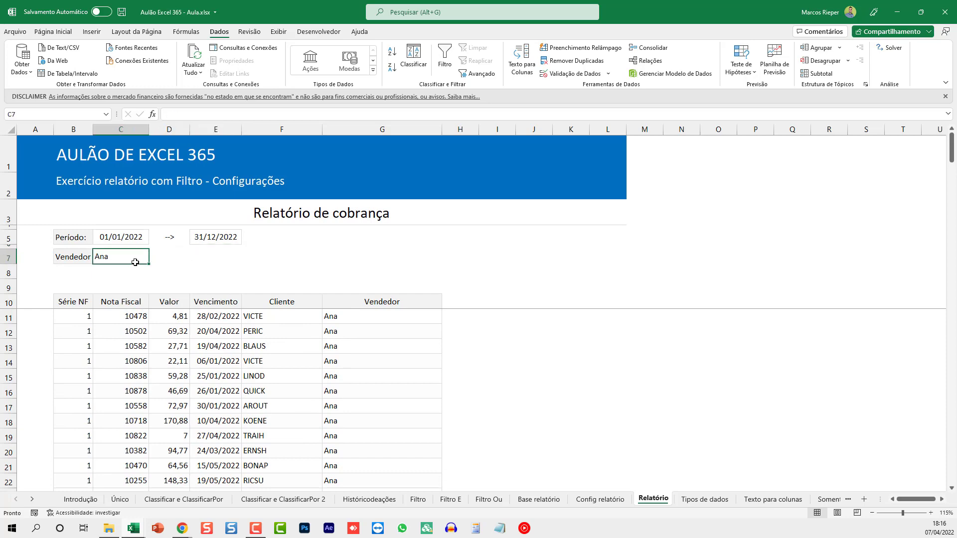
click(153, 259)
click(119, 308)
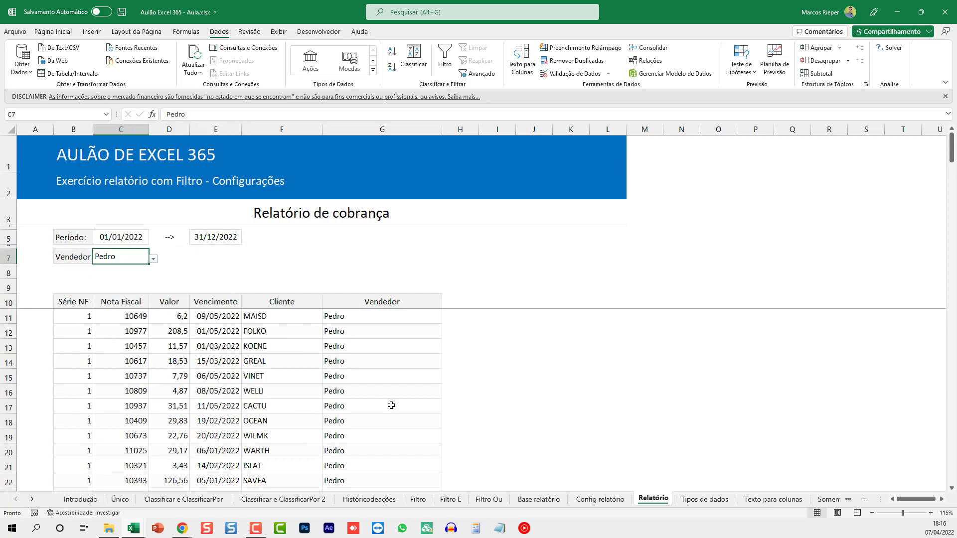
scroll(382, 391, down, 3)
scroll(376, 389, up, 3)
Review the FILTRO formula in B11 and leave it without editing.
double_click(74, 315)
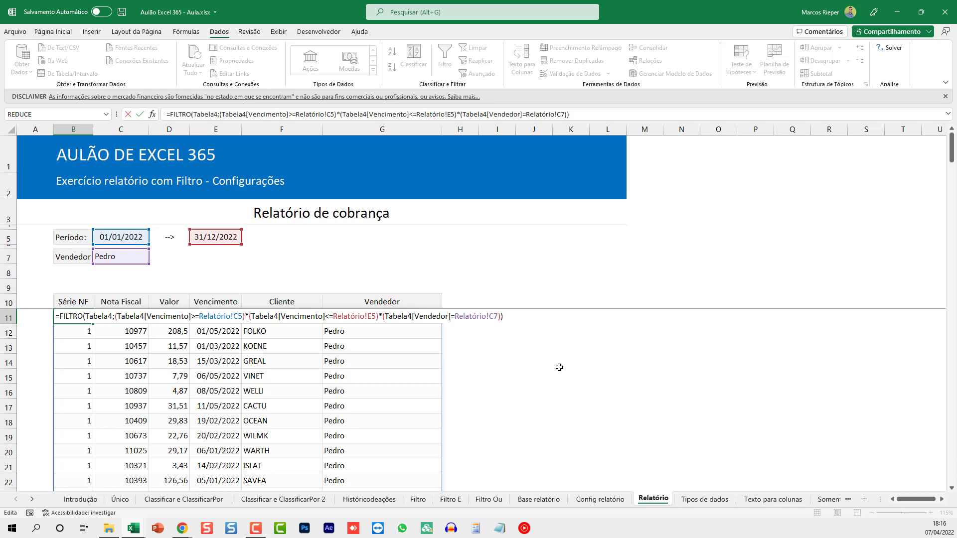
key(Escape)
click(287, 269)
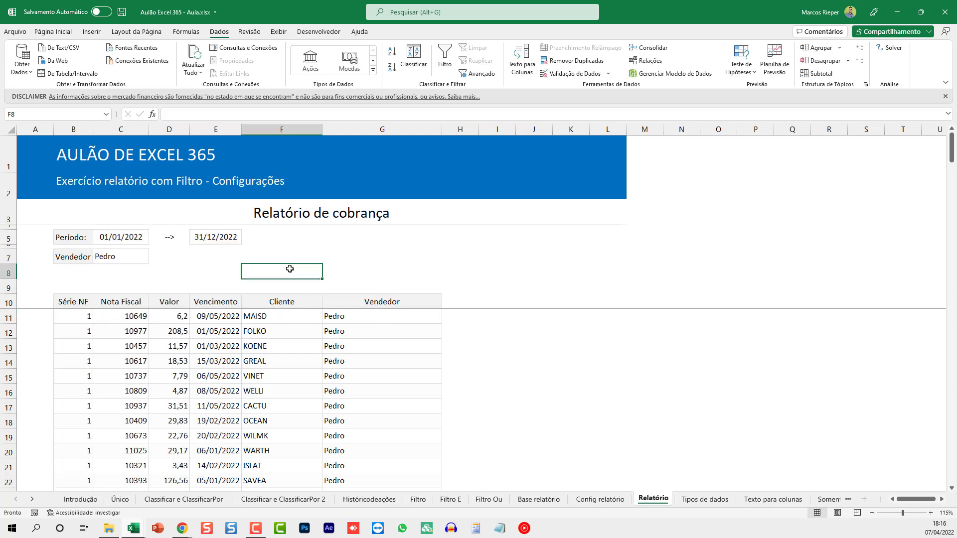
click(127, 278)
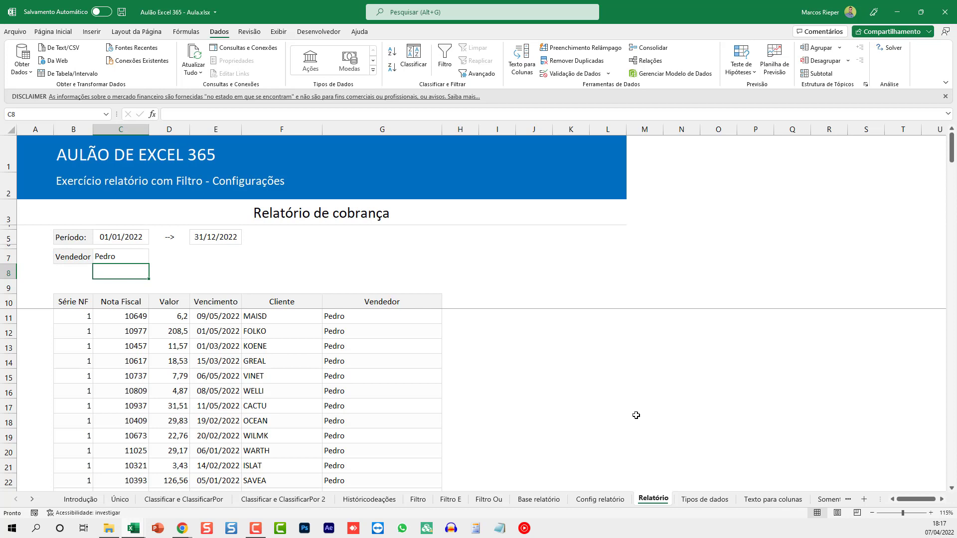
On the Tipos de dados sheet, convert the countries in B7:B16 to the Geografia data type.
click(698, 501)
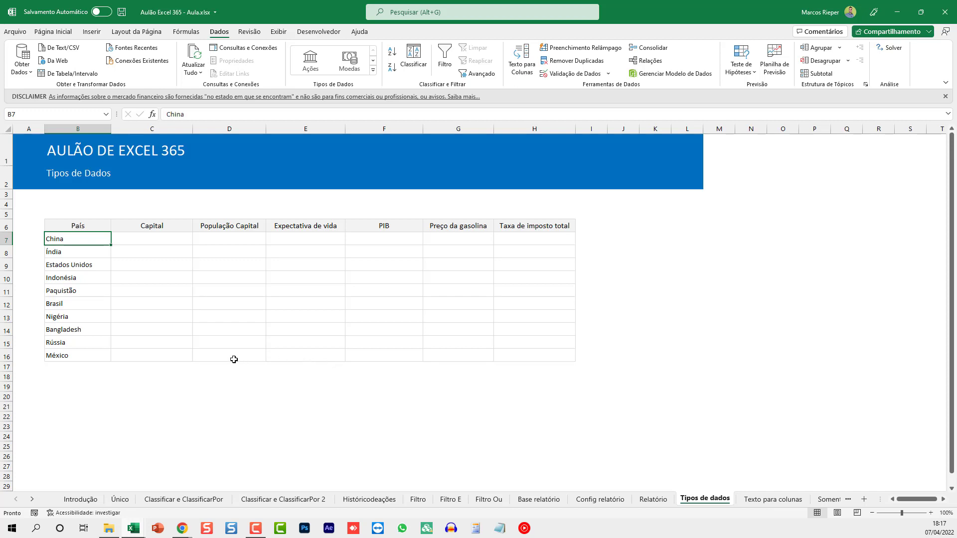
scroll(217, 356, up, 3)
drag(232, 371, 242, 365)
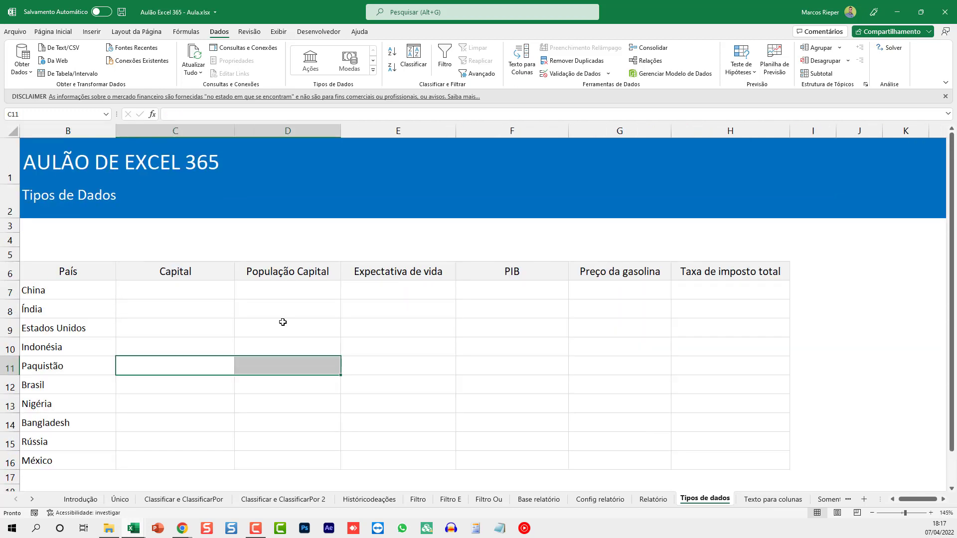
key(Home)
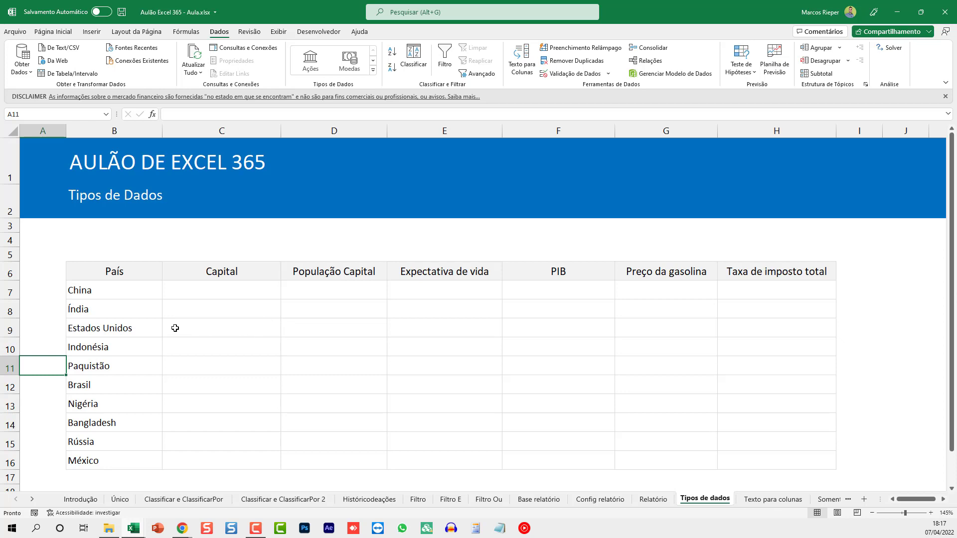
drag(132, 291, 132, 454)
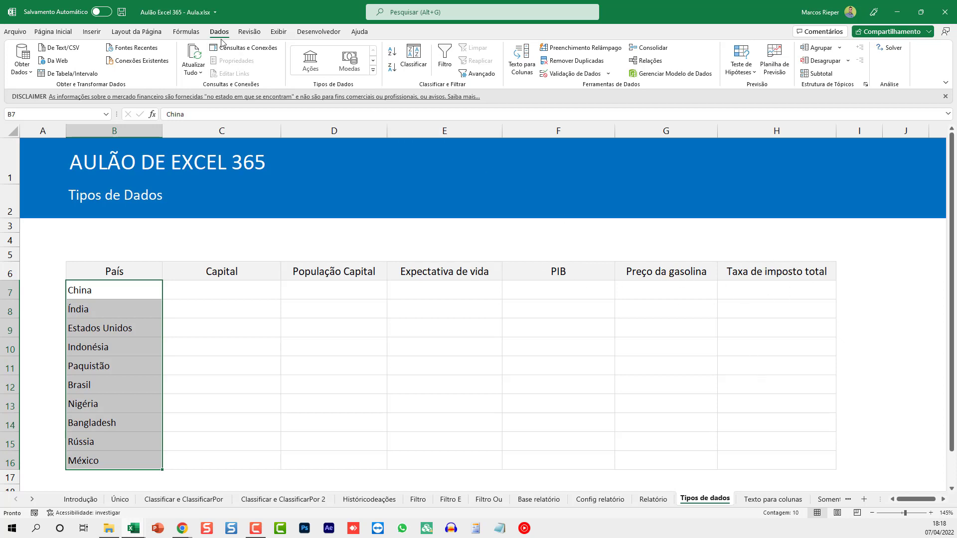
click(373, 70)
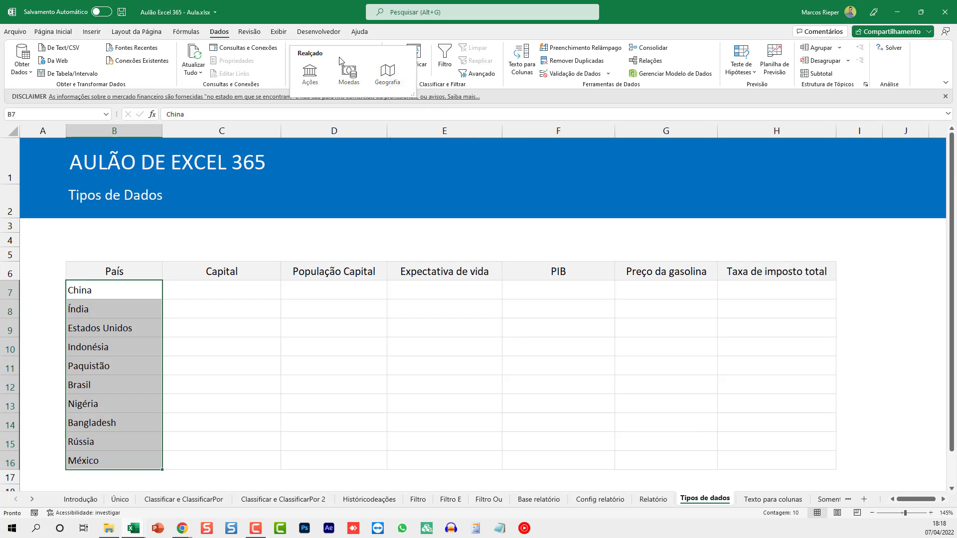
click(326, 43)
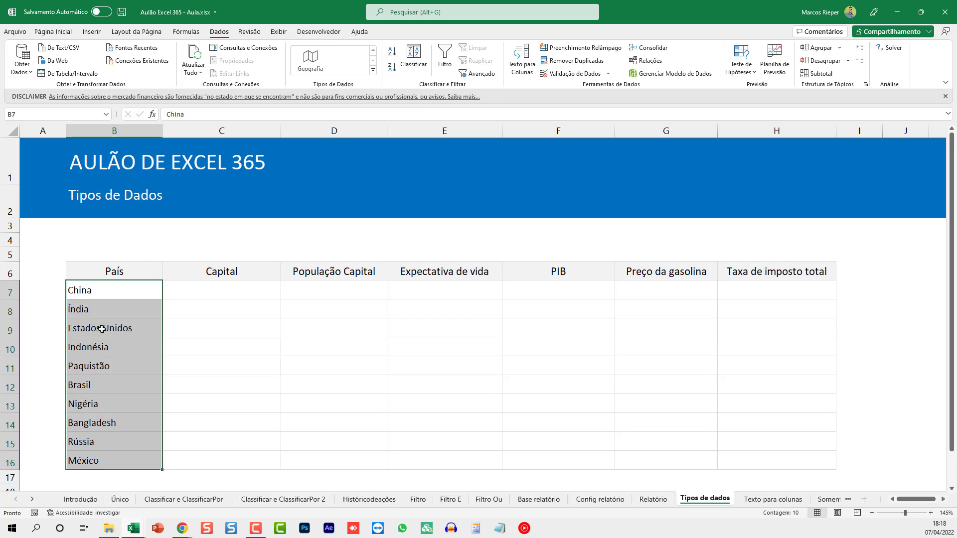
click(374, 70)
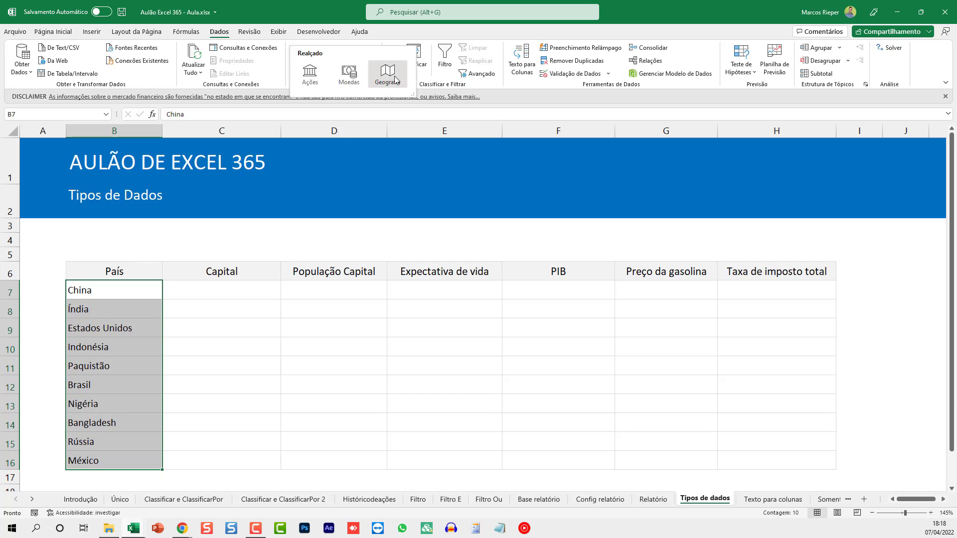
click(379, 72)
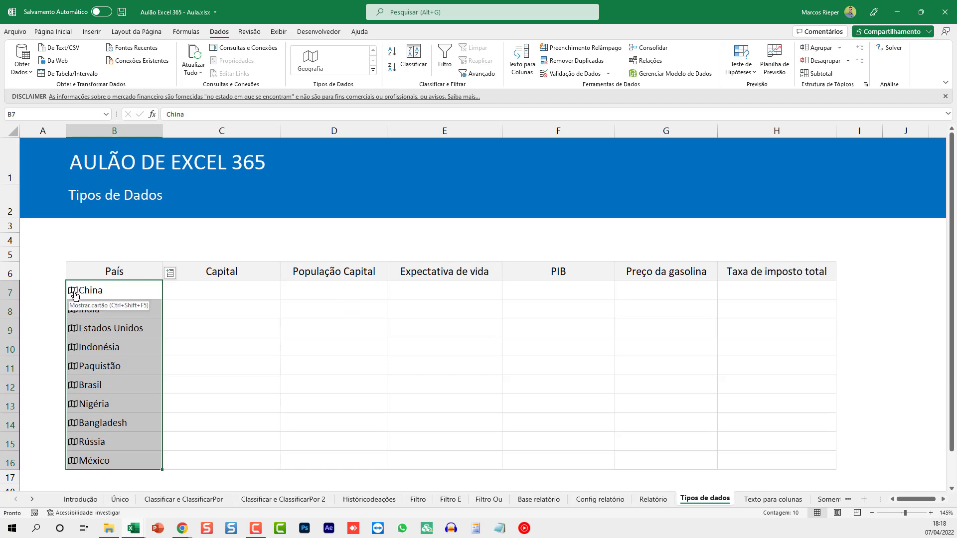
Examine the geography data card for China in B7 through to its end.
click(74, 293)
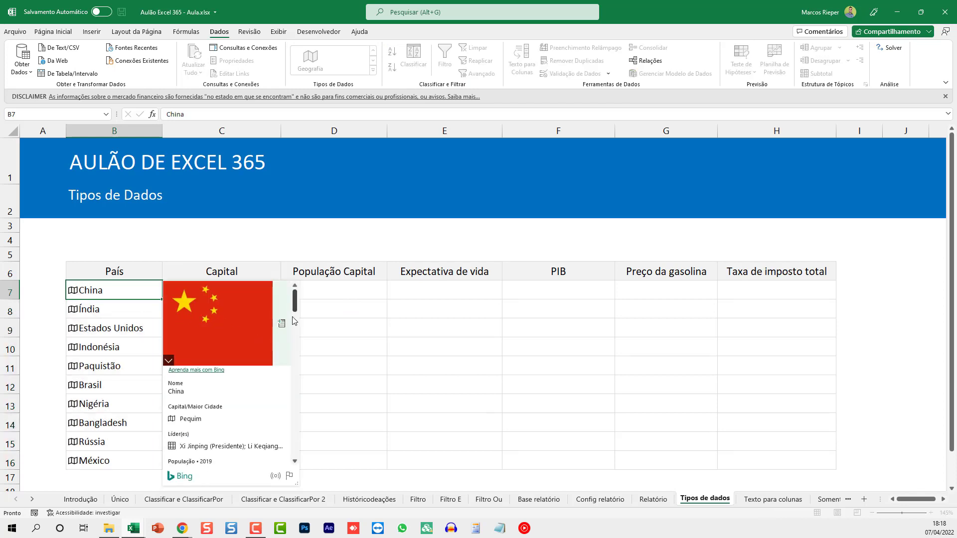
scroll(294, 327, down, 6)
drag(294, 336, 299, 454)
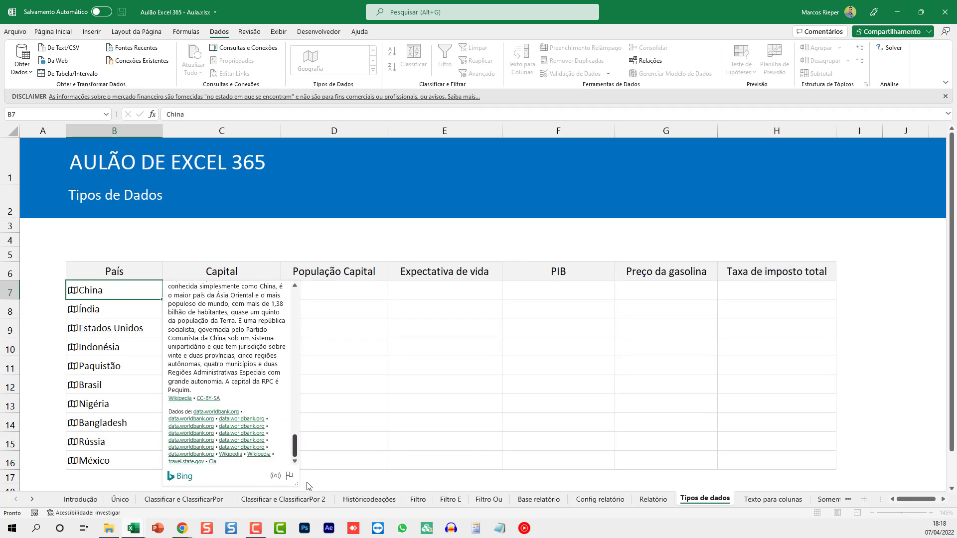
click(143, 303)
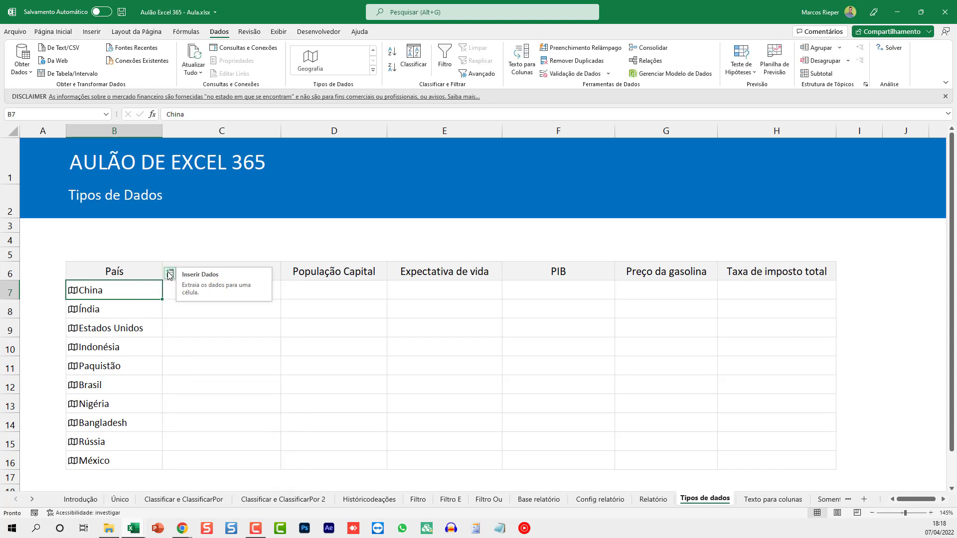
Extract the Capital/Maior Cidade field for the countries in B7:B16 into the Capital column.
drag(140, 291, 125, 460)
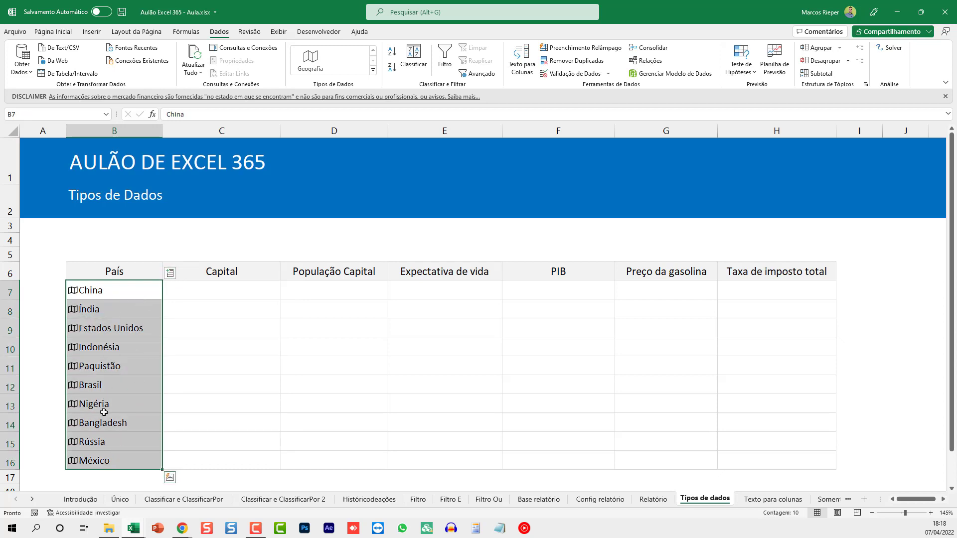
click(170, 274)
drag(297, 203, 298, 47)
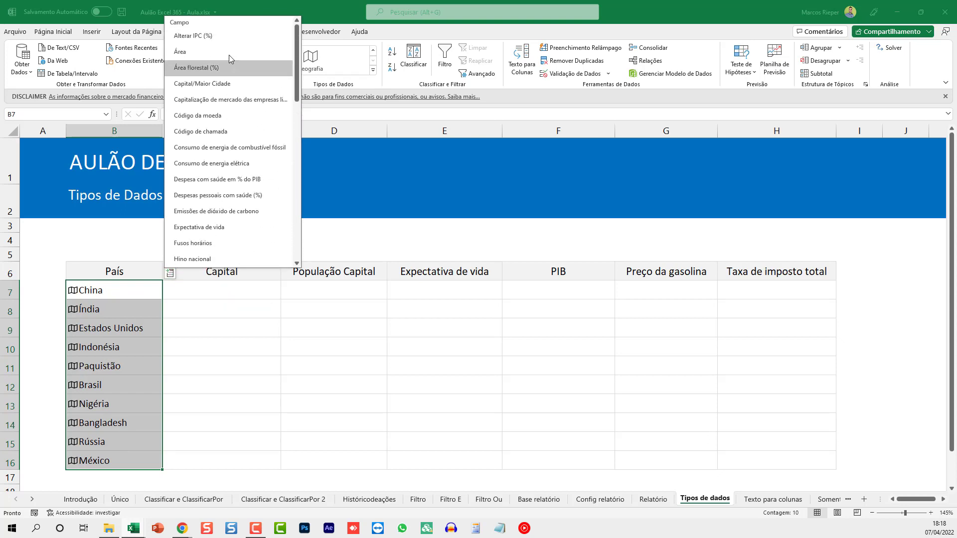
click(213, 85)
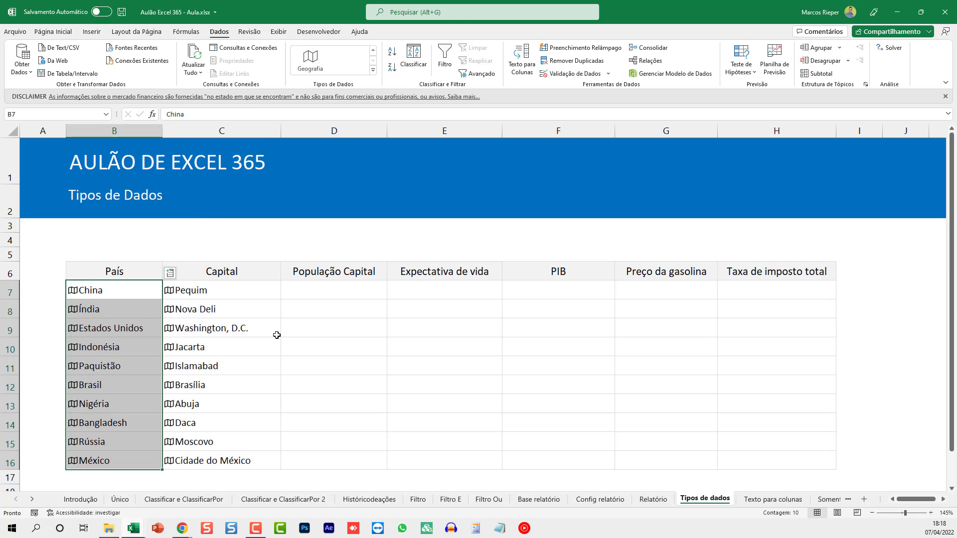
drag(233, 292, 229, 456)
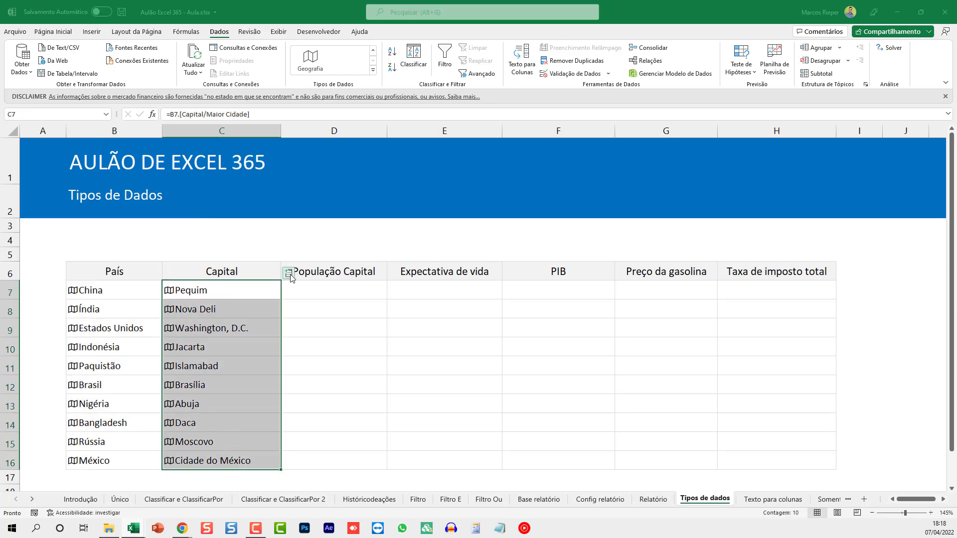
click(289, 273)
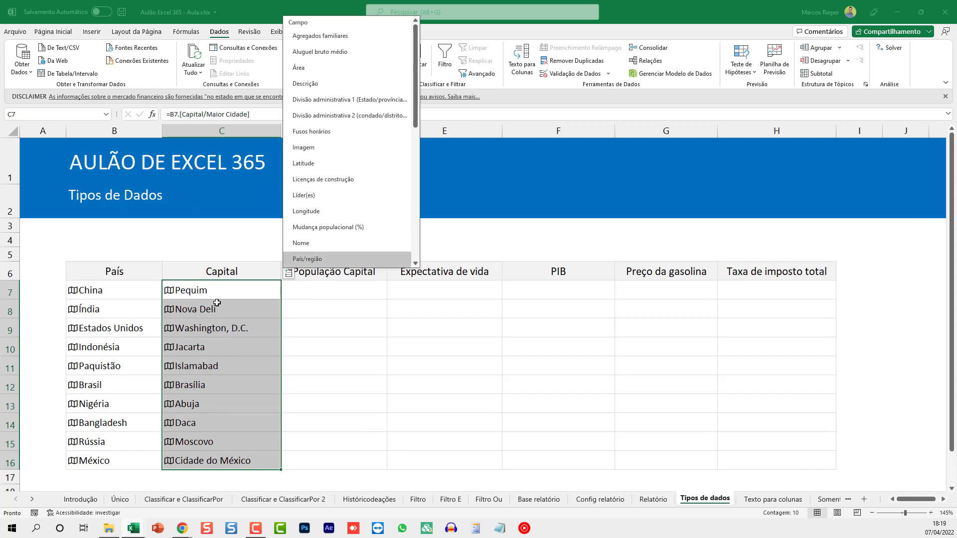
drag(417, 87, 411, 238)
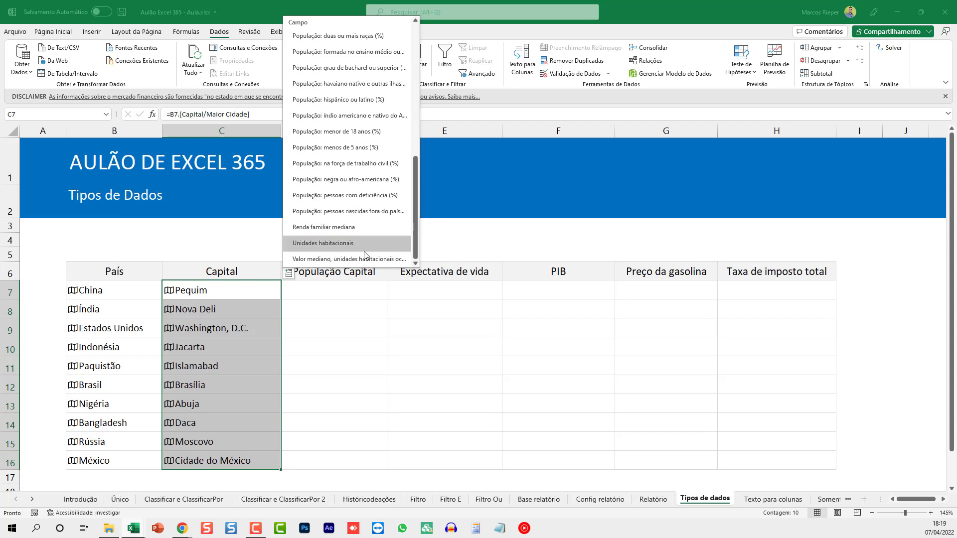
drag(417, 198, 422, 54)
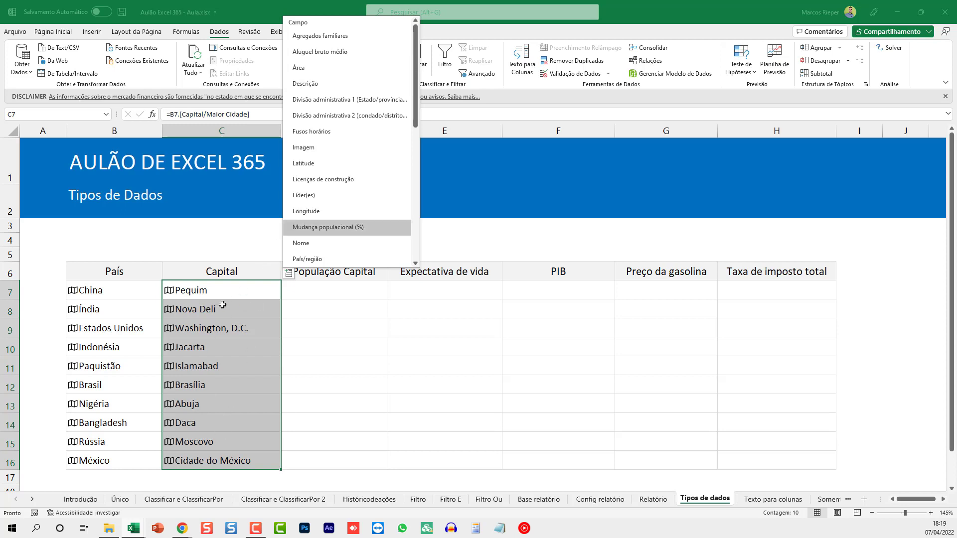
click(121, 298)
drag(120, 299, 105, 463)
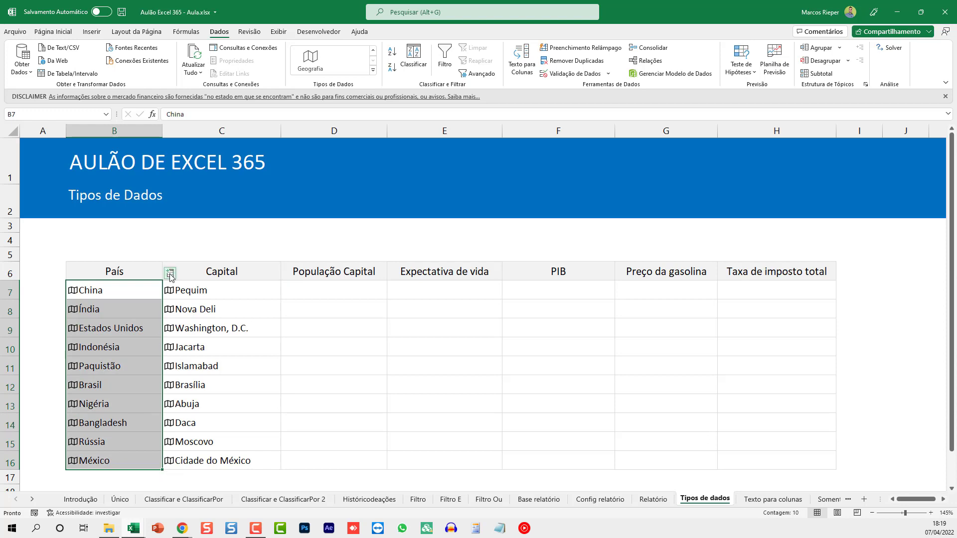
click(170, 274)
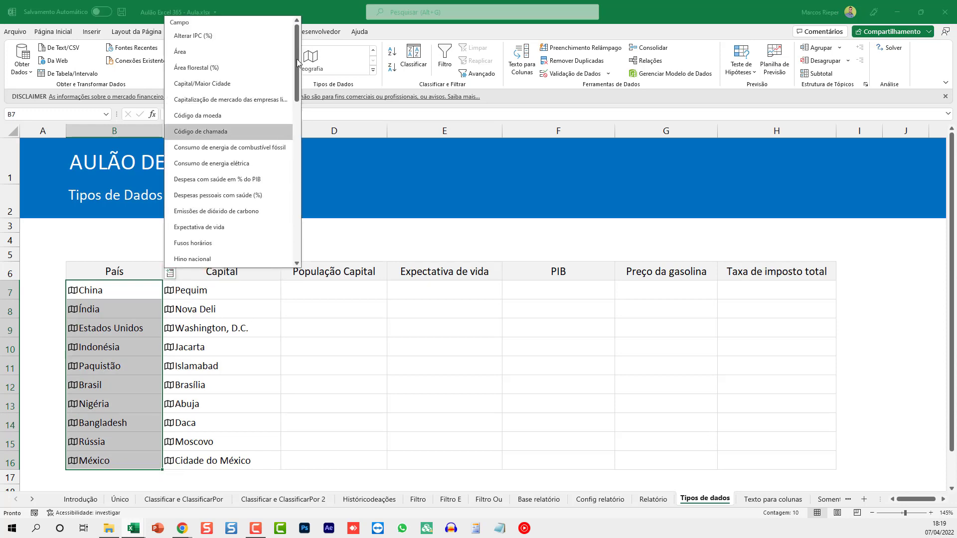
click(248, 309)
Extract the População field for the capitals in C7:C16 into the População Capital column.
drag(254, 288, 244, 468)
click(289, 273)
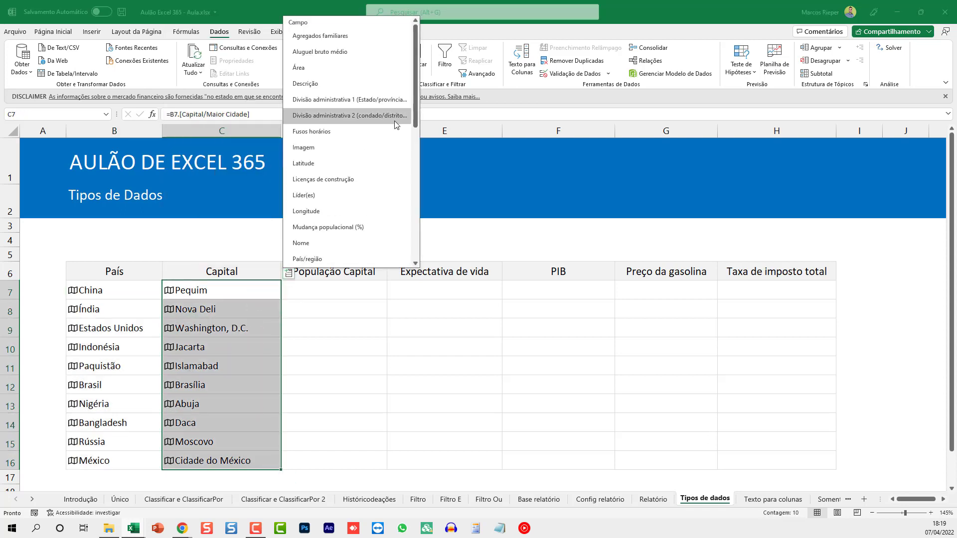
drag(416, 62, 414, 100)
click(335, 187)
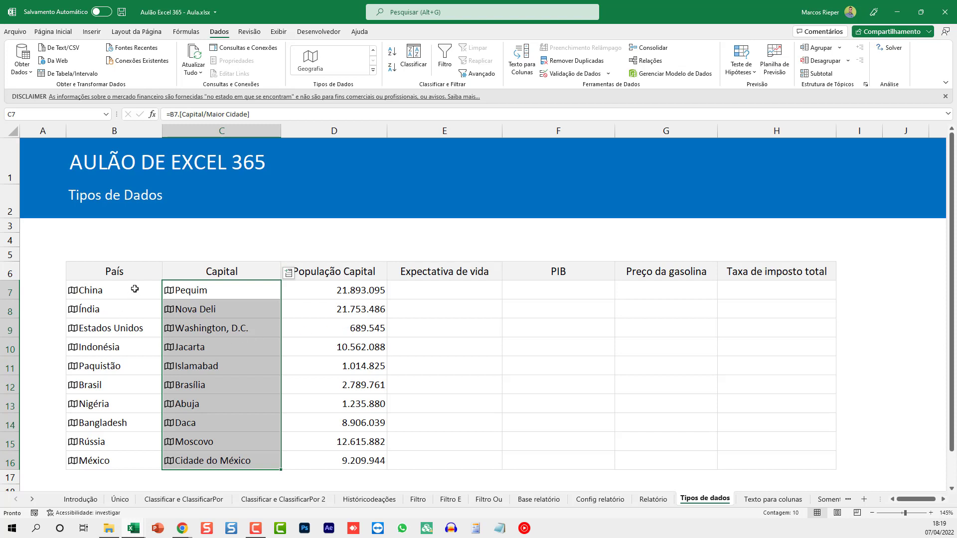
Extract the Expectativa de vida and PIB fields for the countries in B7:B16 into columns E and F.
drag(134, 289, 122, 460)
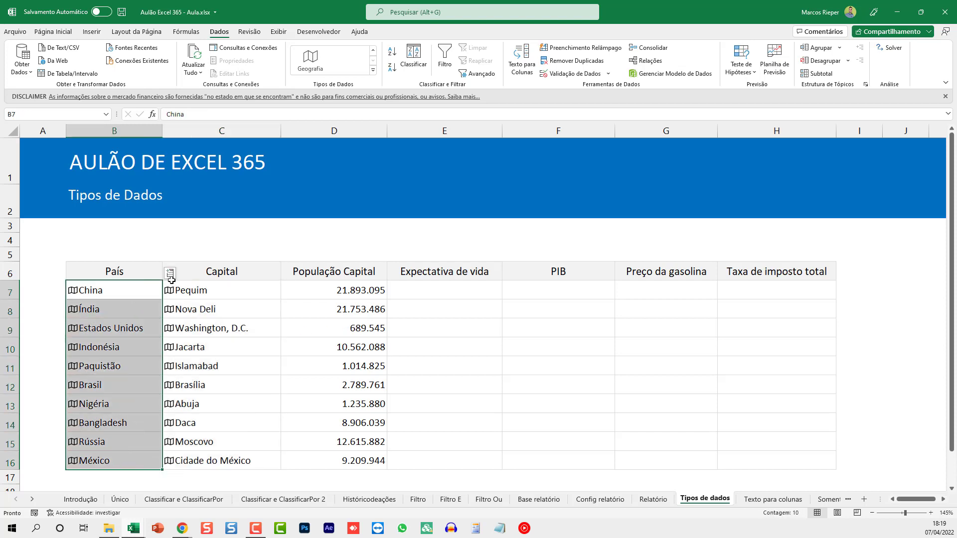
click(170, 273)
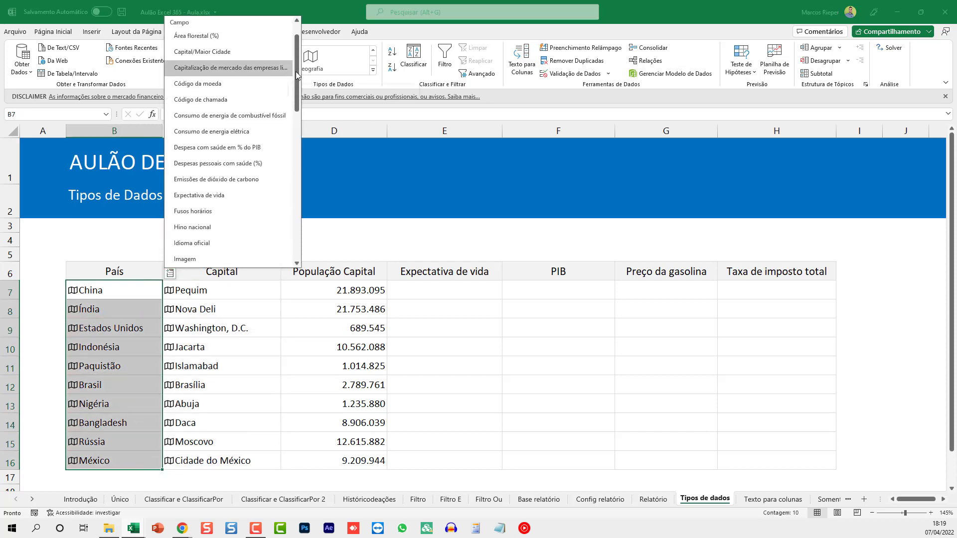
click(231, 195)
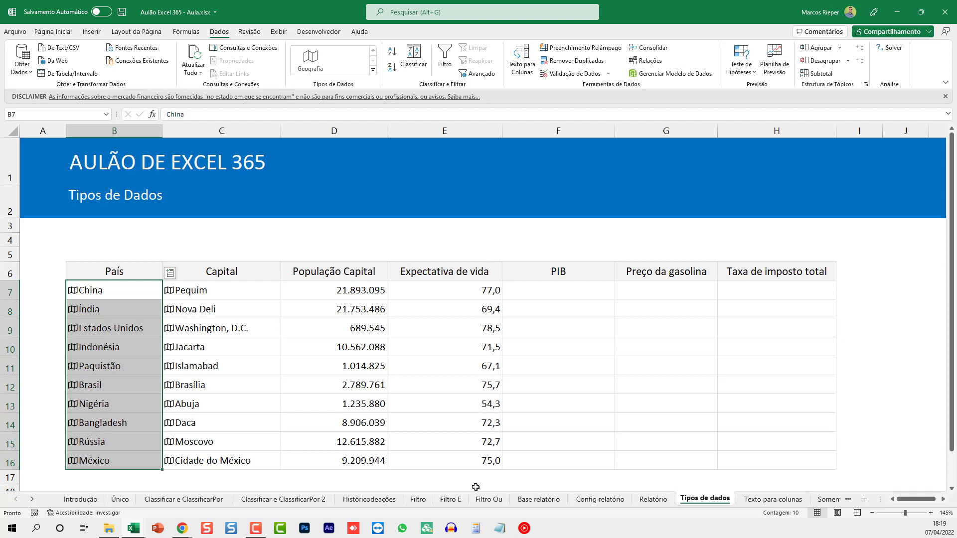
click(170, 272)
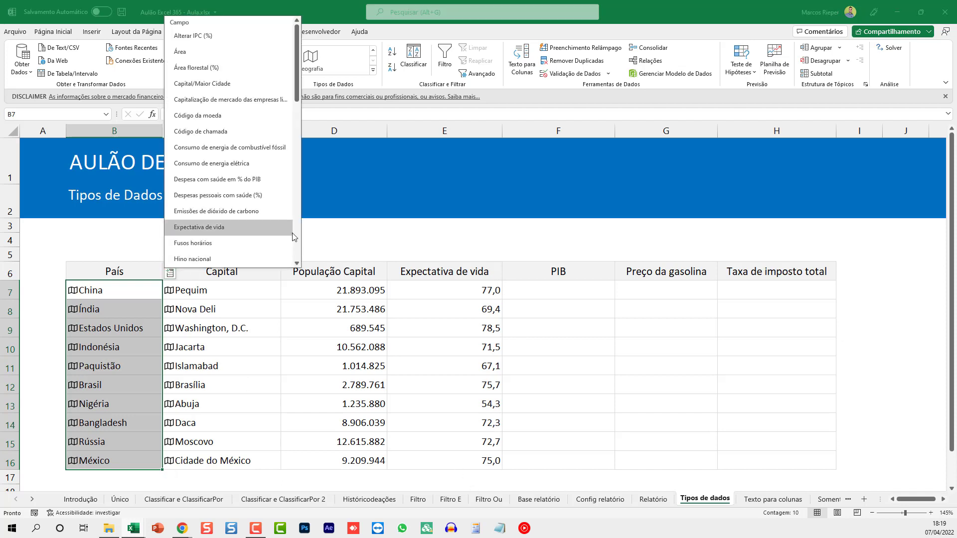
drag(296, 99, 296, 140)
click(214, 231)
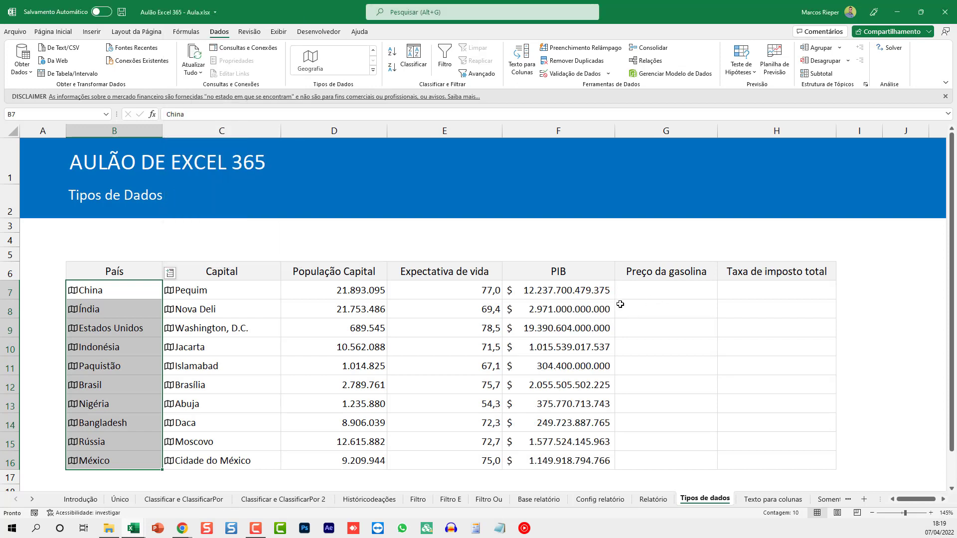
Extract the Preço da gasolina and Taxa de imposto total fields for the countries in B7:B16 into columns G and H.
click(171, 273)
drag(298, 126, 303, 193)
click(232, 215)
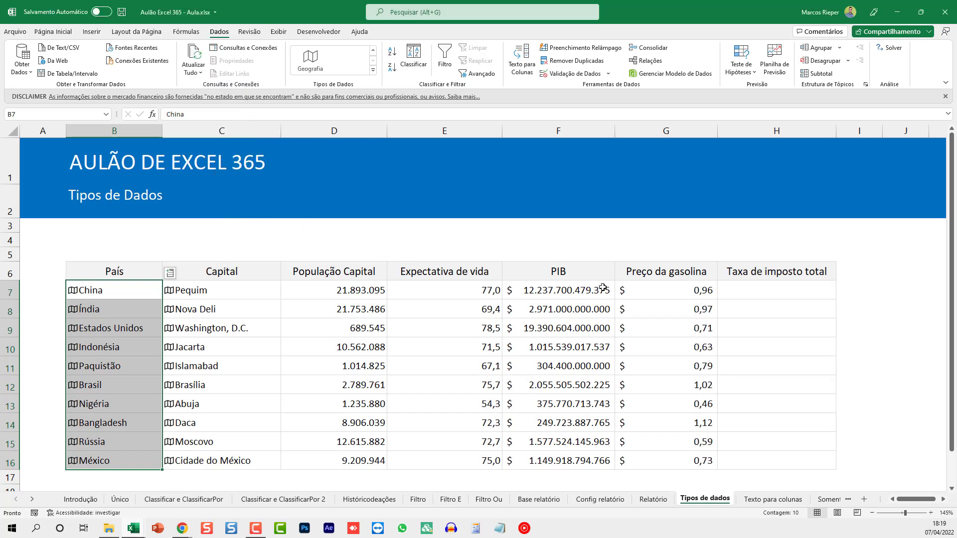
click(172, 276)
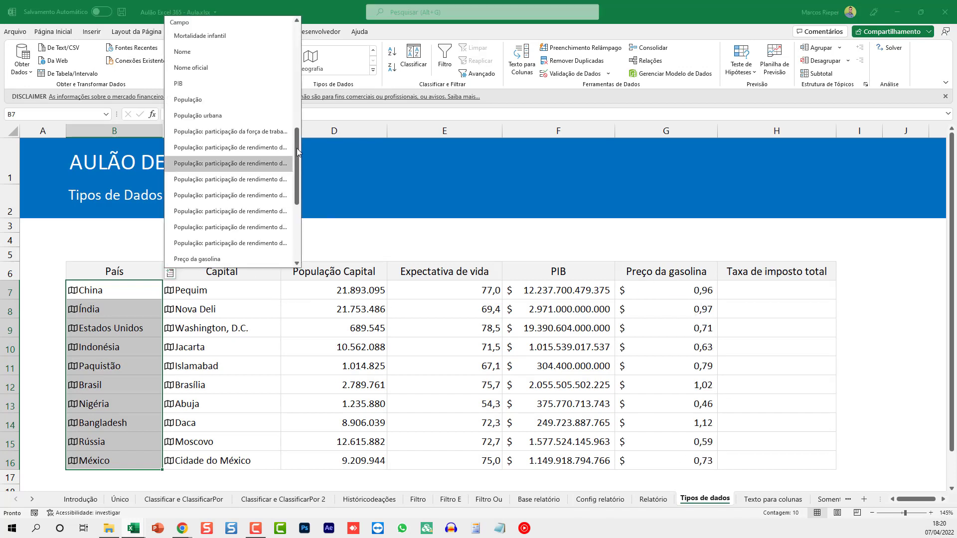
drag(296, 149, 289, 212)
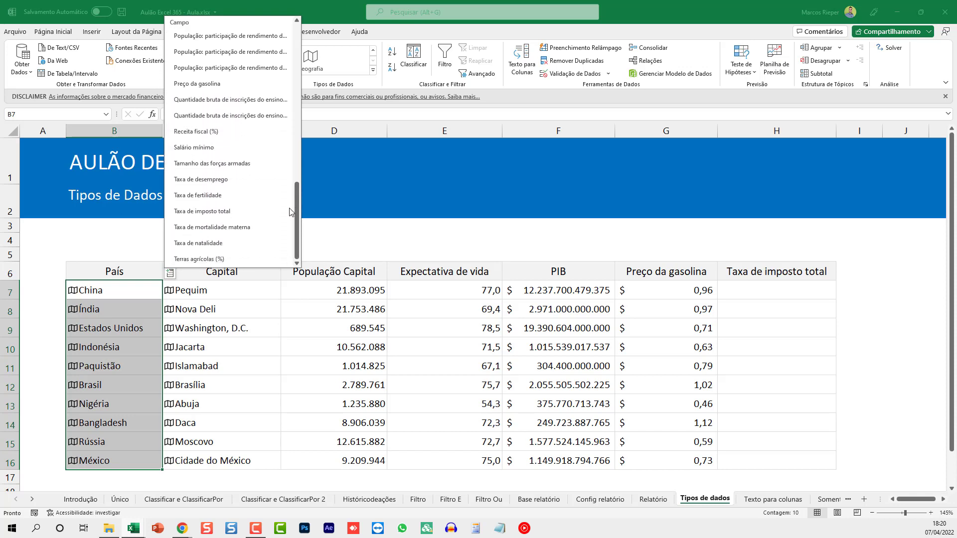
click(246, 211)
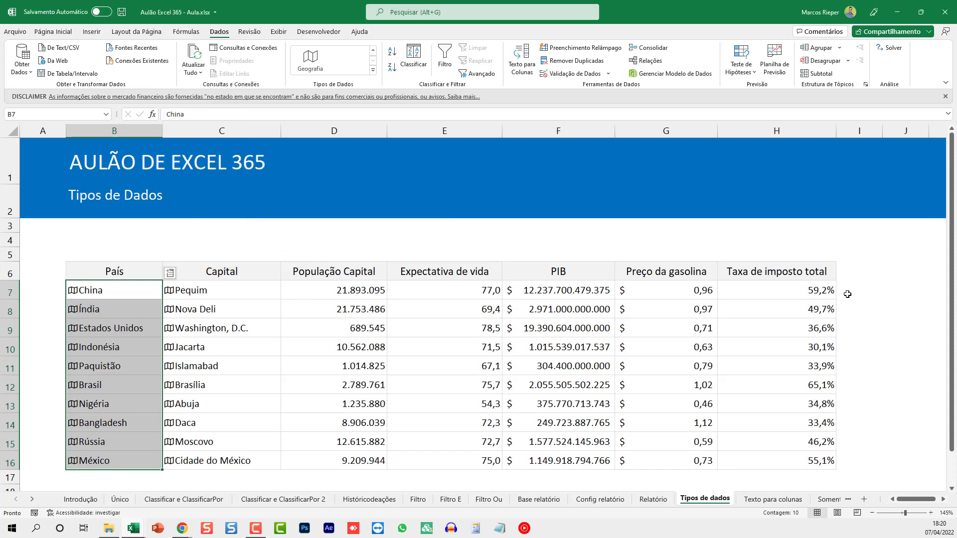
click(490, 380)
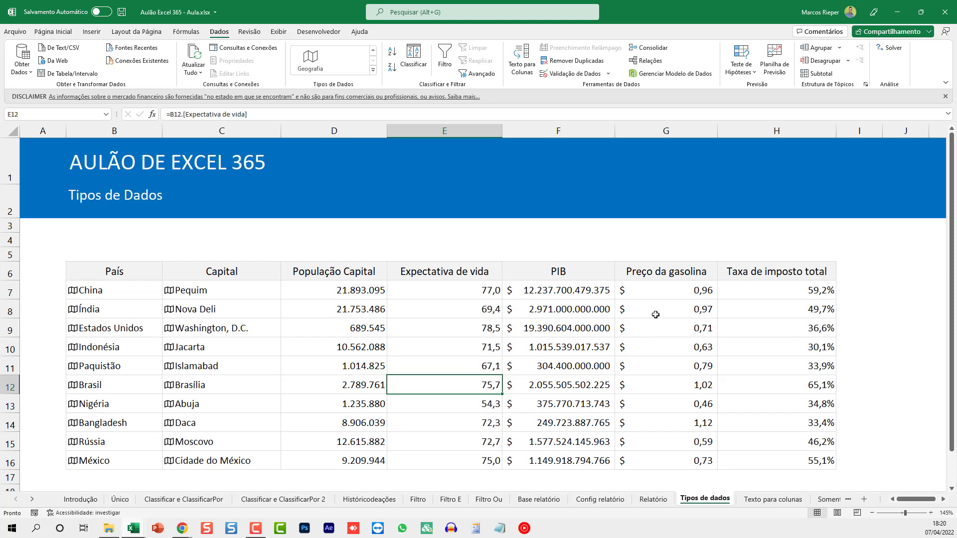
Apply blue gradient data bars to the PIB values in F7:F16 with conditional formatting.
drag(572, 286, 556, 461)
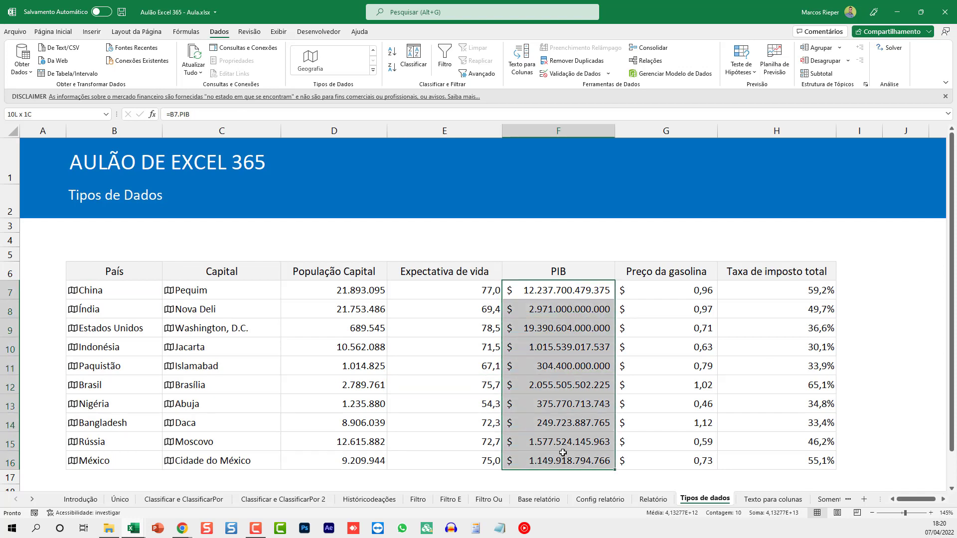
click(69, 32)
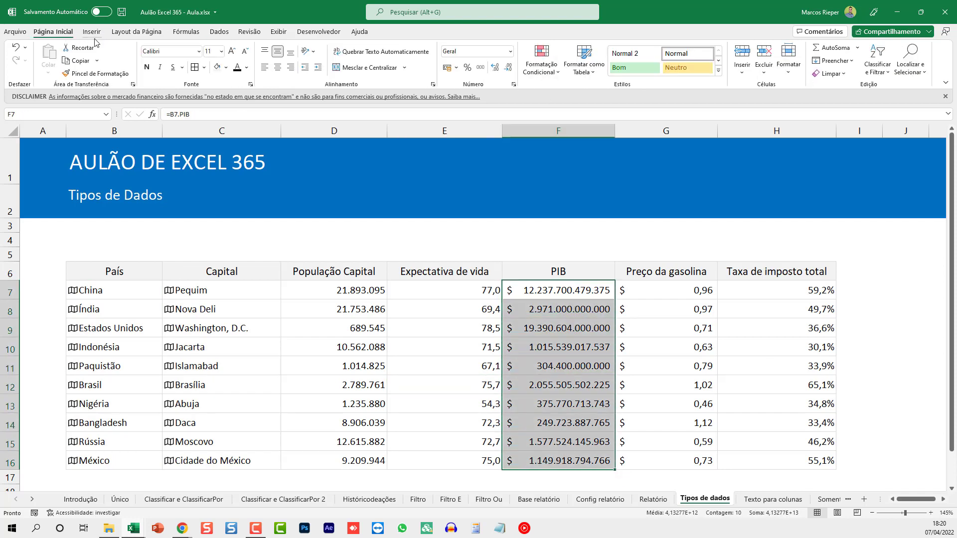
click(541, 62)
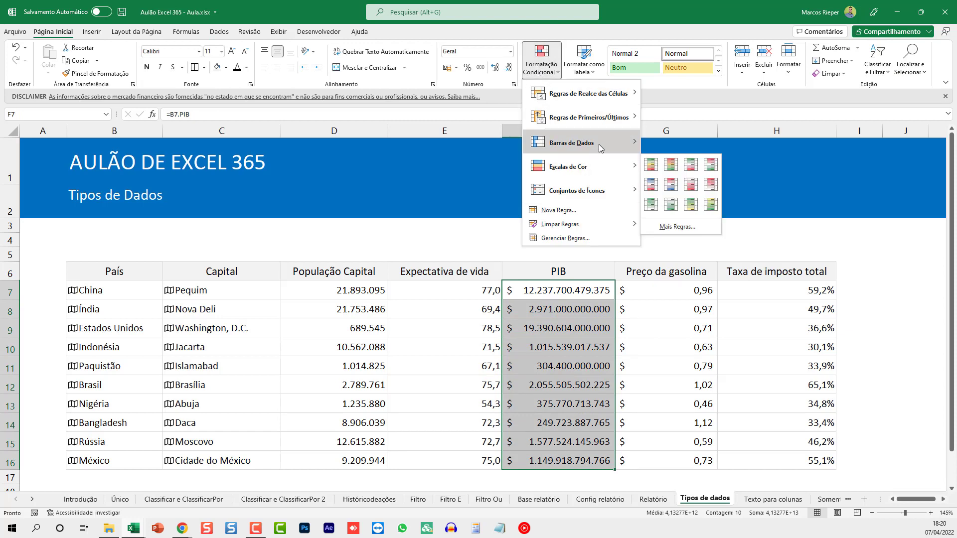
click(652, 156)
Apply a red-white-green color scale, with red for the highest values, to the Preço da gasolina values in G7:G16.
drag(684, 289, 679, 454)
click(546, 60)
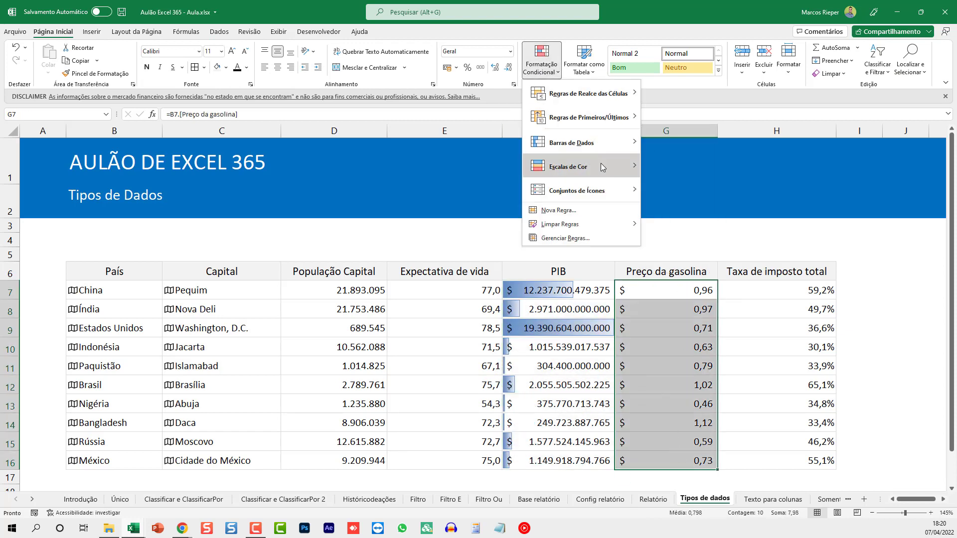
mouse_move(604, 165)
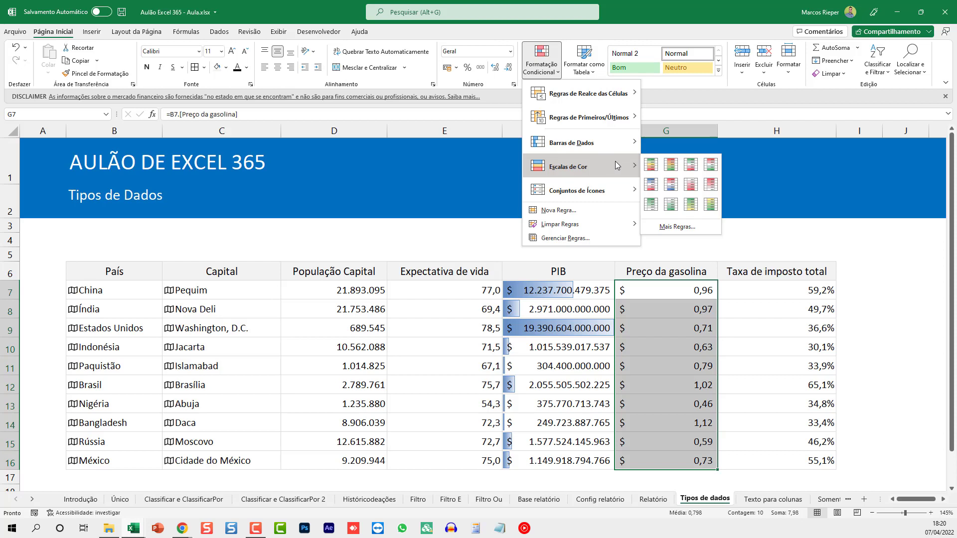
click(708, 165)
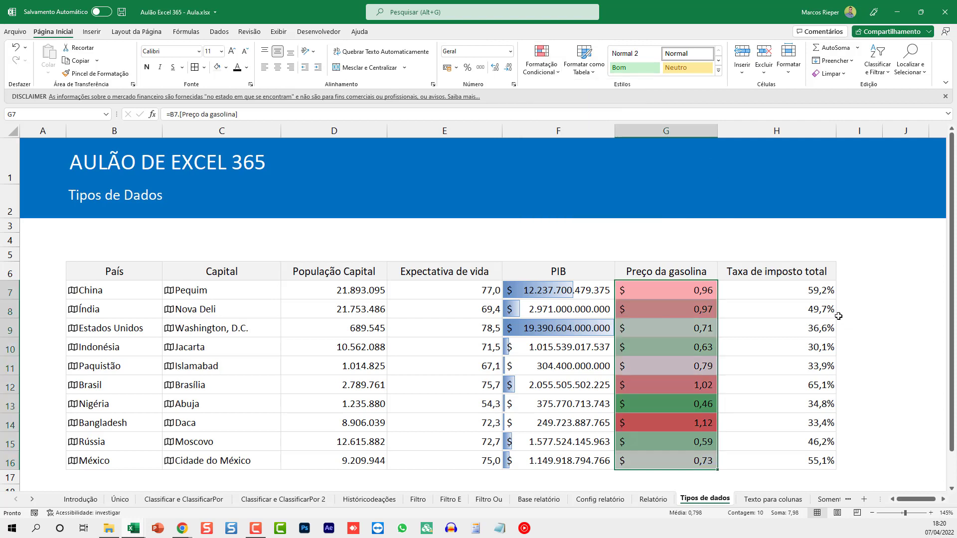
drag(799, 285, 790, 453)
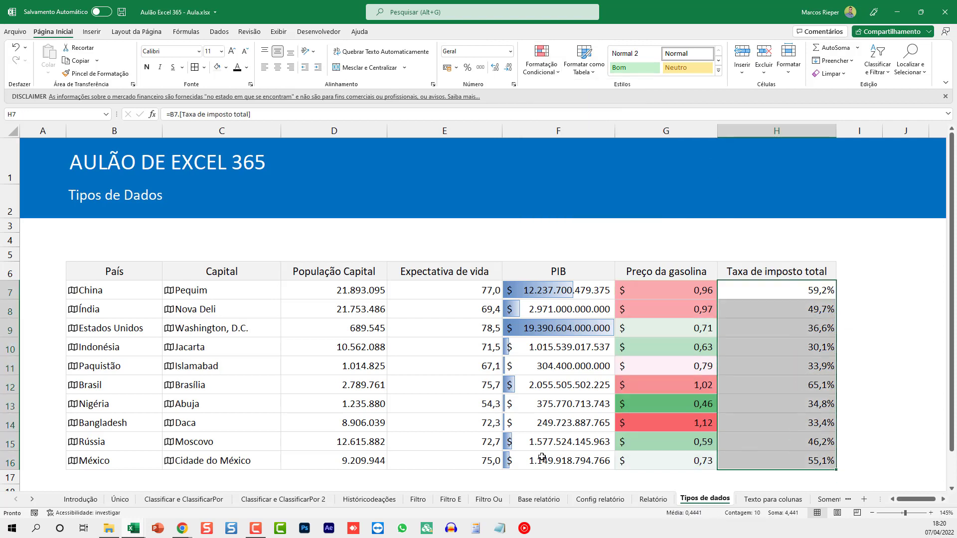
click(551, 424)
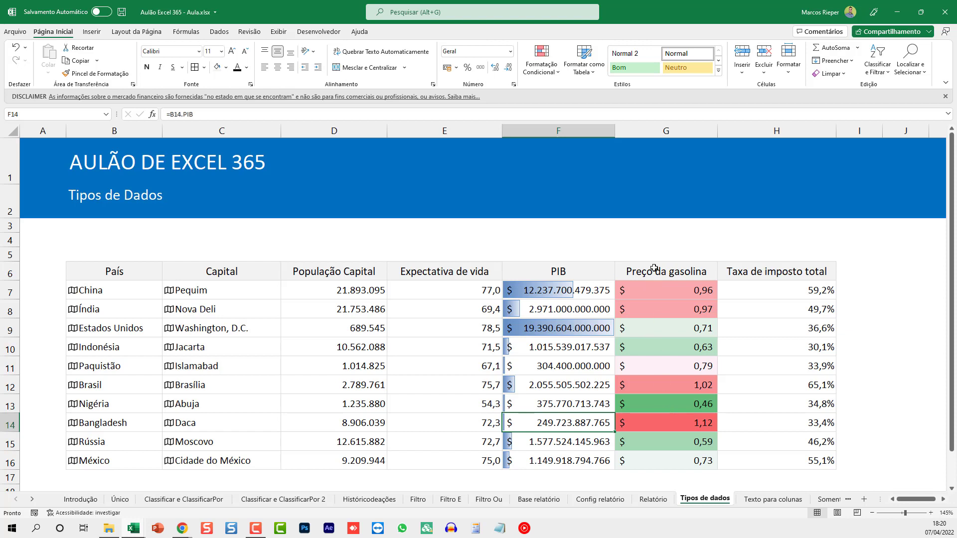
Refresh all the workbook's linked data.
click(336, 344)
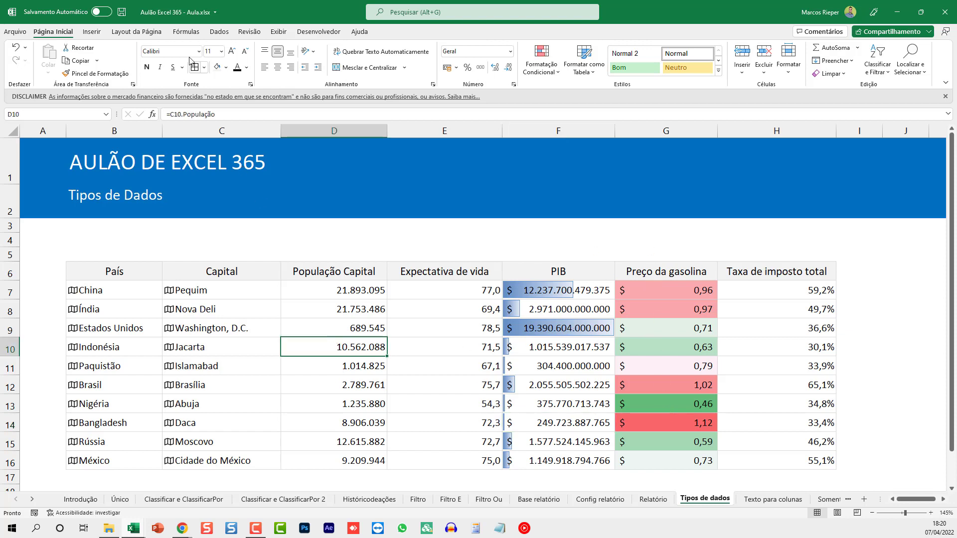
click(220, 31)
click(193, 59)
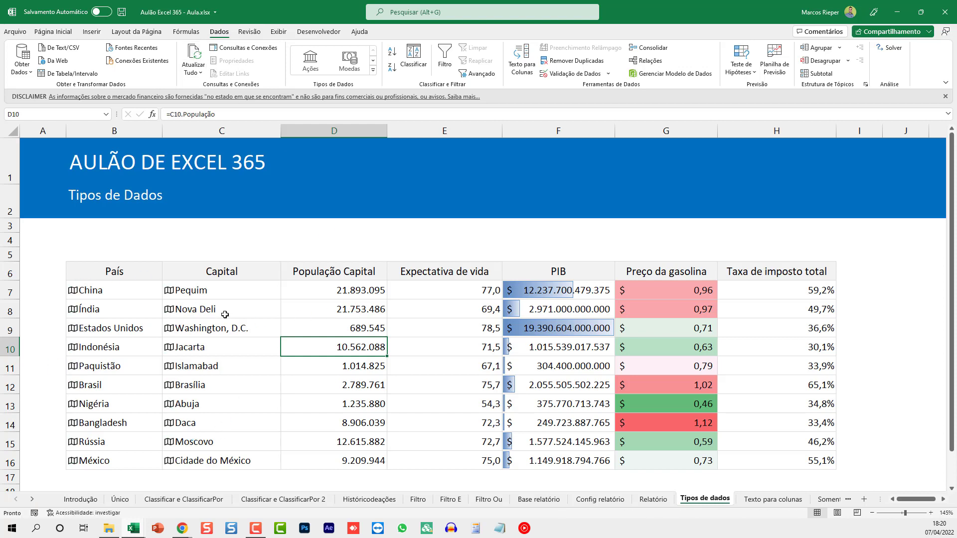
On the Texto para colunas sheet, split the first list by semicolons by entering =TEXTODIVISÃO(B7;";") in C7.
click(32, 499)
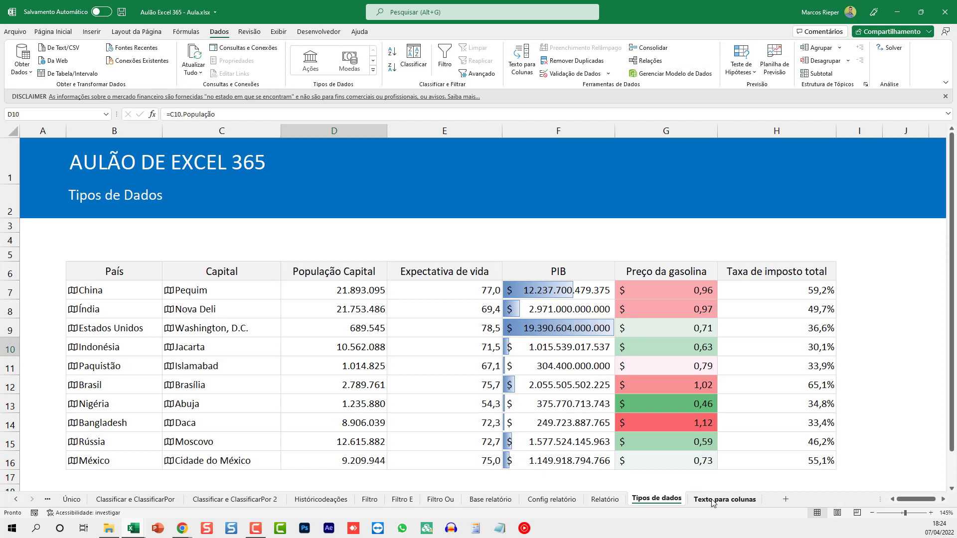
click(712, 499)
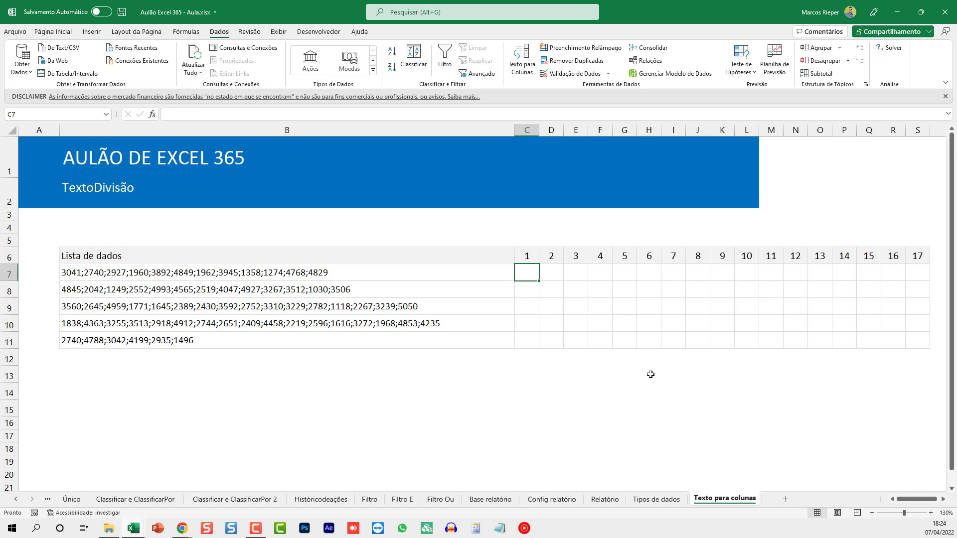
text(=textodiv)
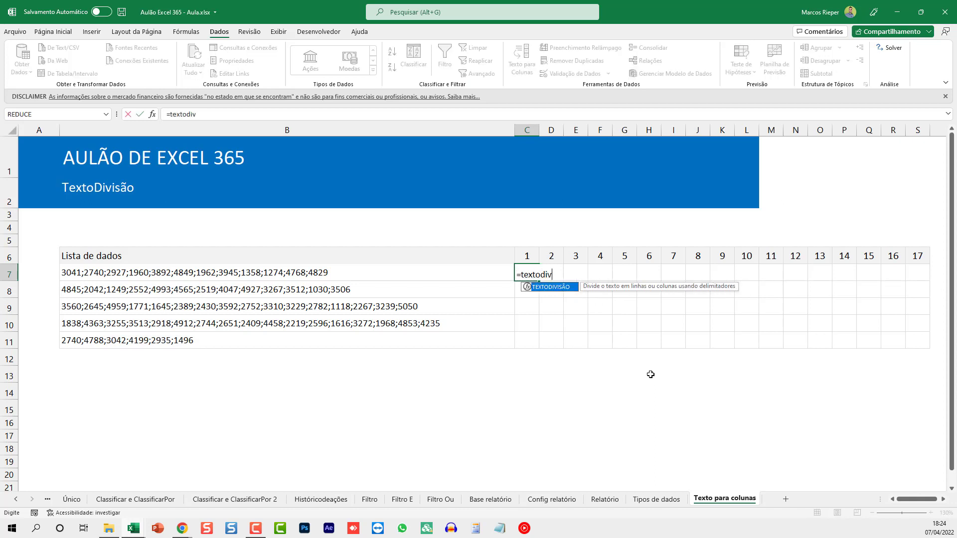
key(Tab)
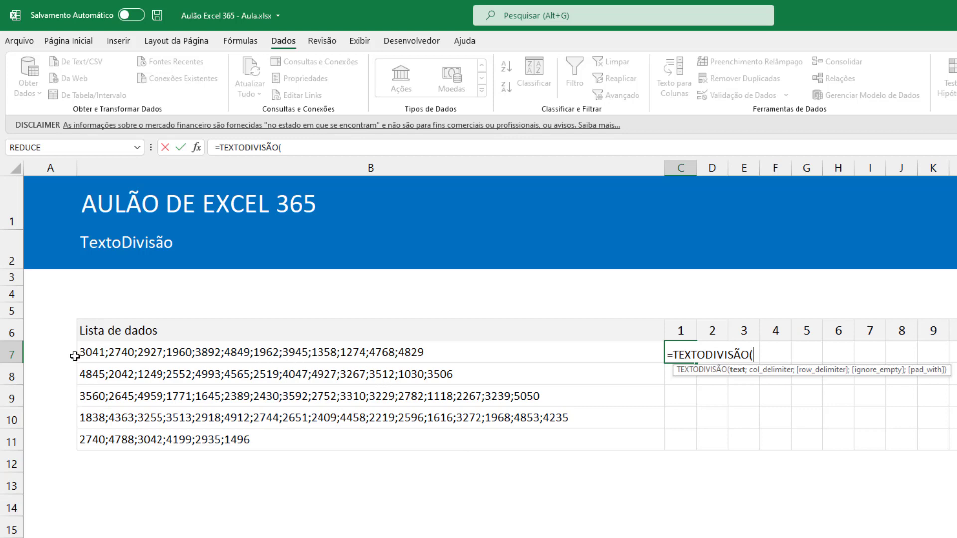
click(138, 356)
text(;)
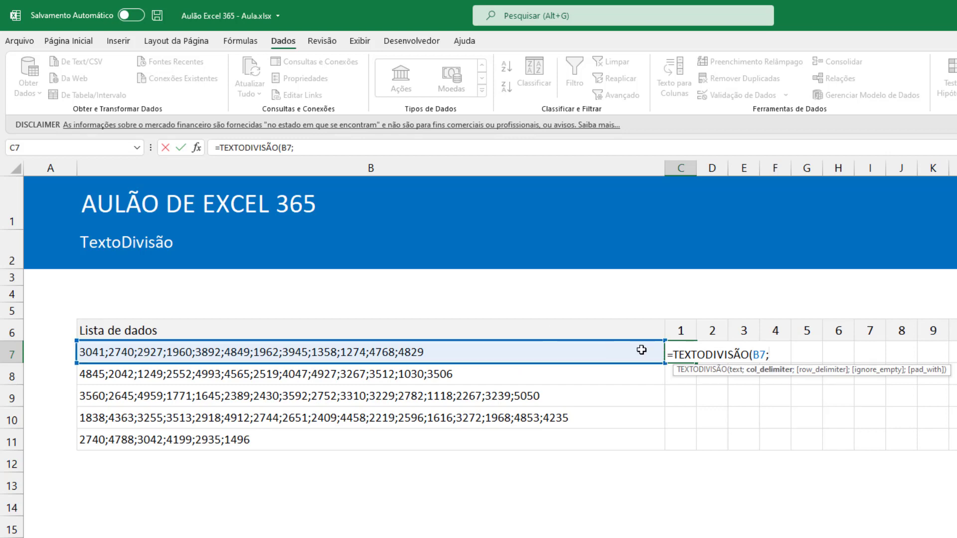
text(";")
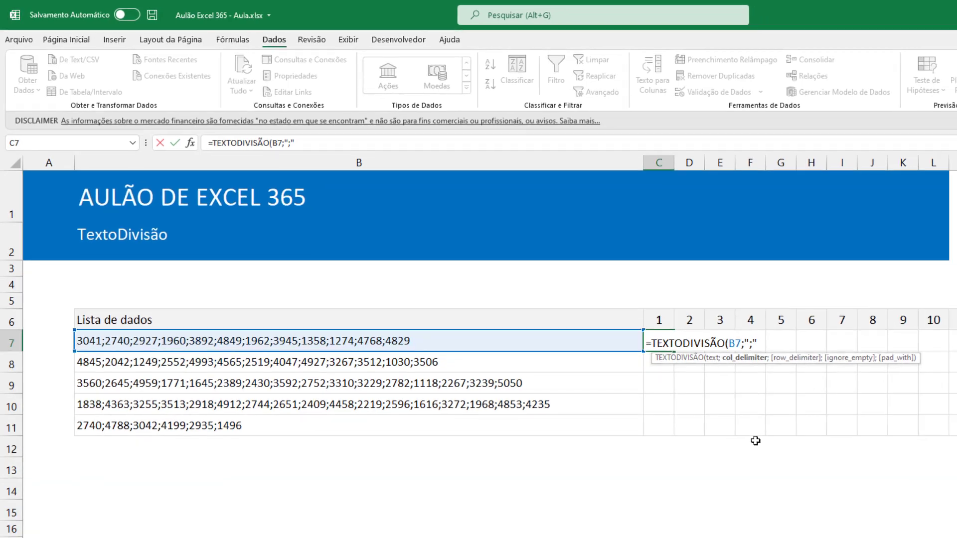
text())
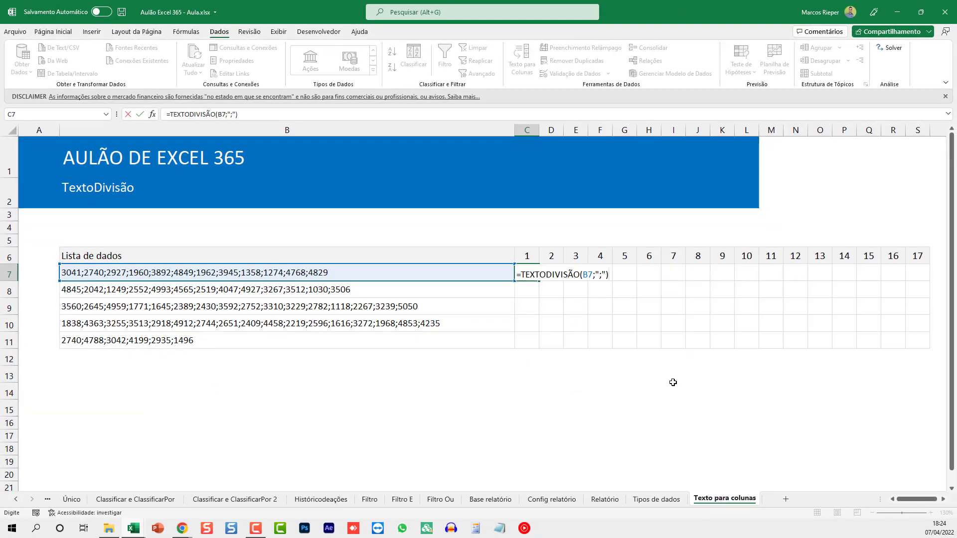
key(Return)
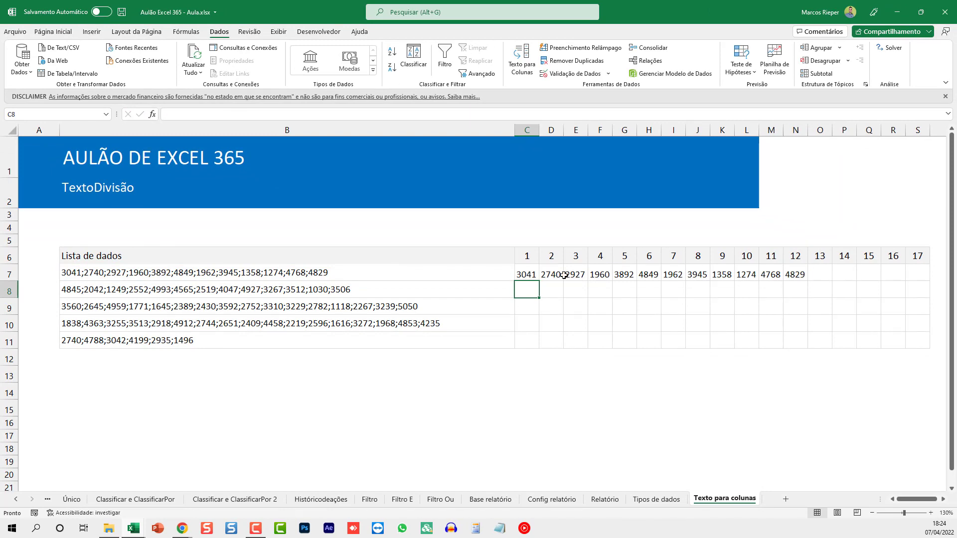
Copy the TEXTODIVISÃO formula from C7 down to C11 and check the copied formulas.
click(522, 274)
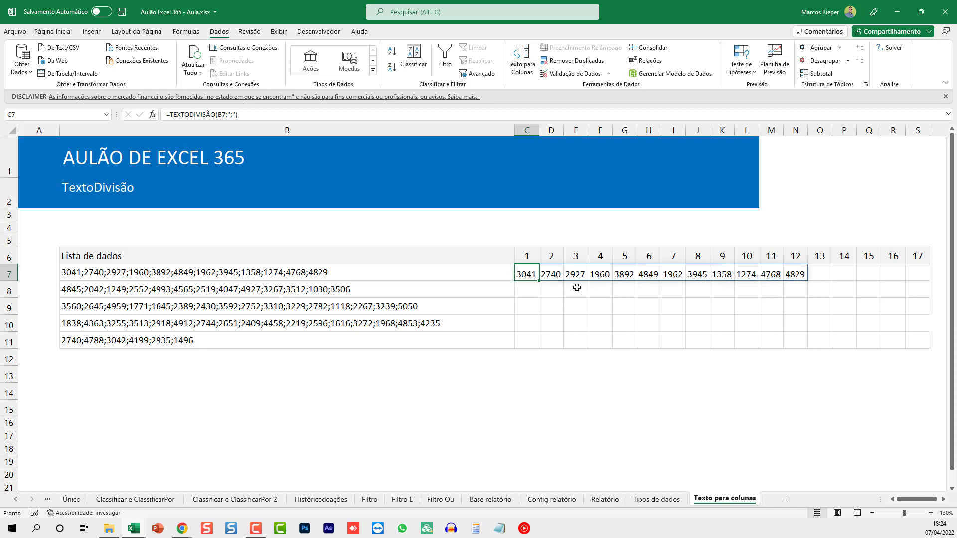
key(ctrl+c)
drag(525, 274, 529, 334)
key(ctrl+v)
click(530, 301)
key(Escape)
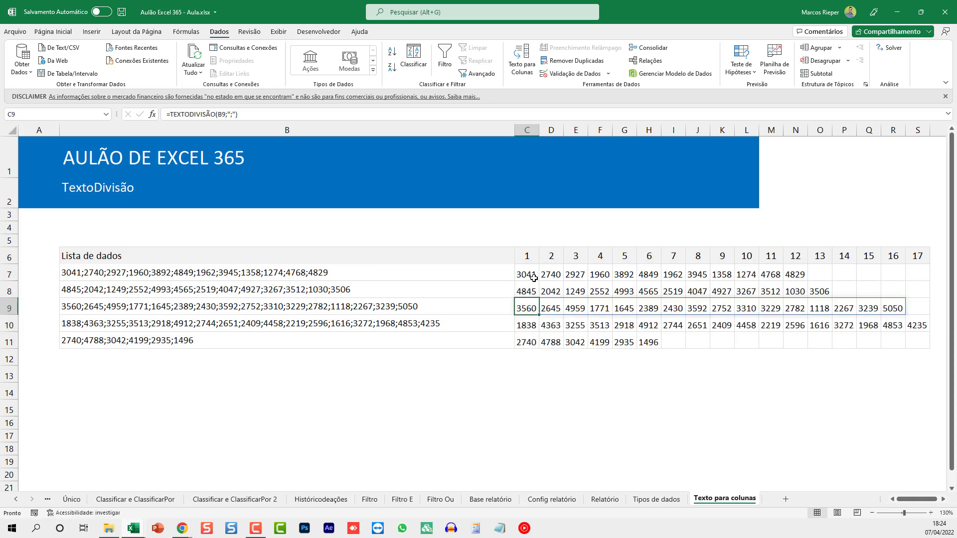
click(526, 339)
click(527, 317)
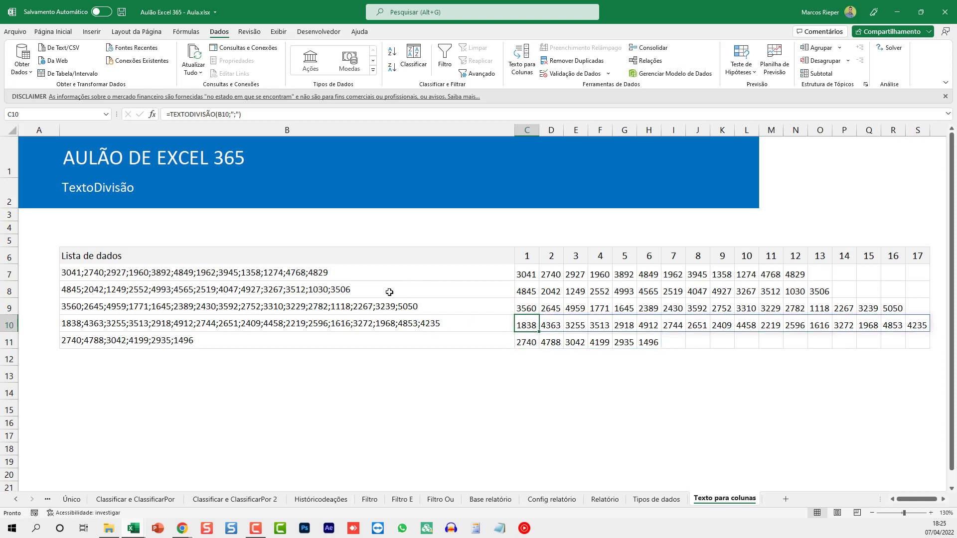
Append ;1 to the end of the number list in B8.
double_click(429, 285)
text(1)
key(Return)
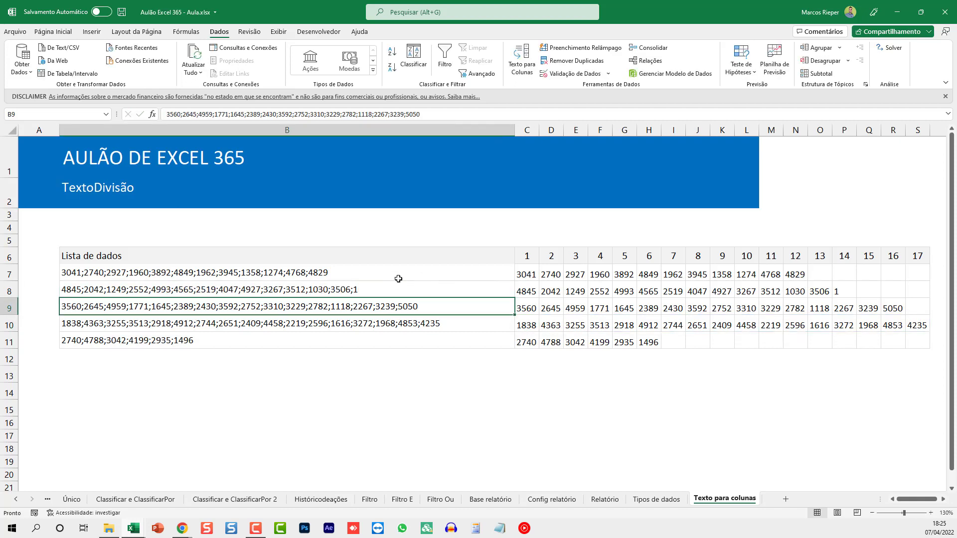